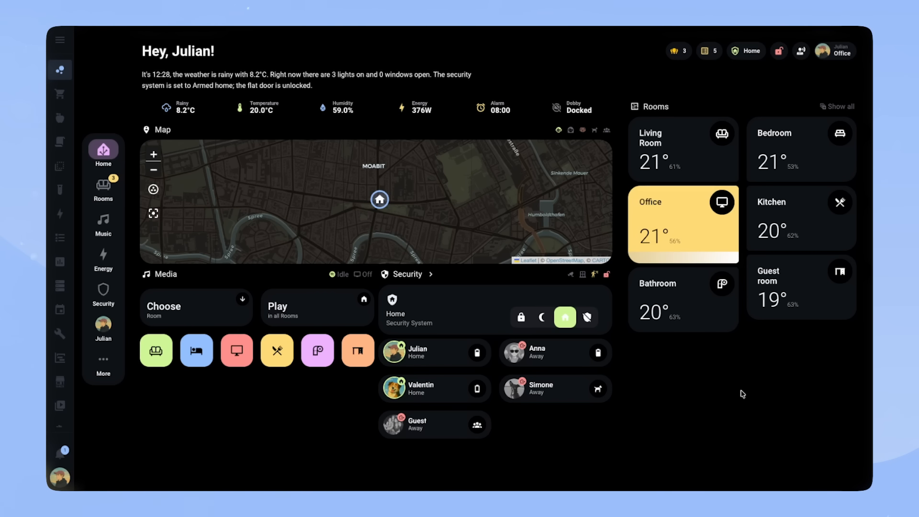
- Open the dashboard management list in the settings
scroll(59, 408, "down", 3)
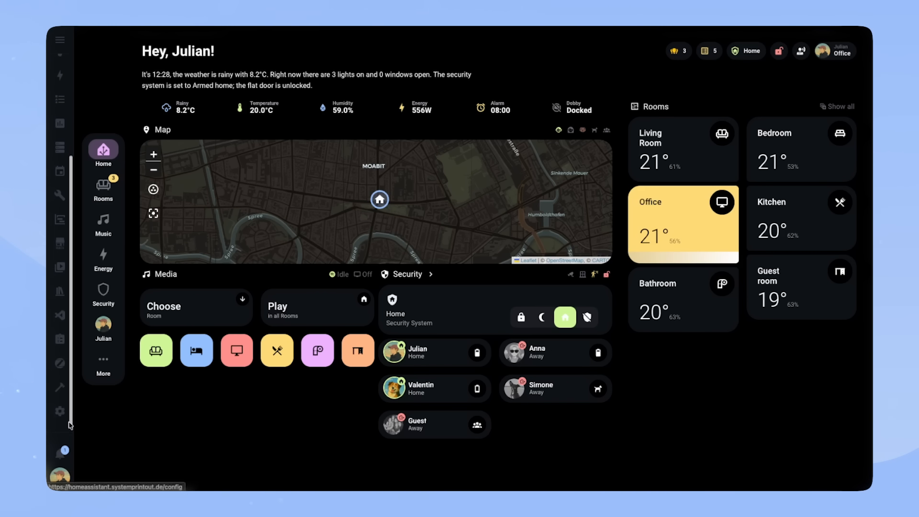
left_click(60, 412)
left_click(454, 280)
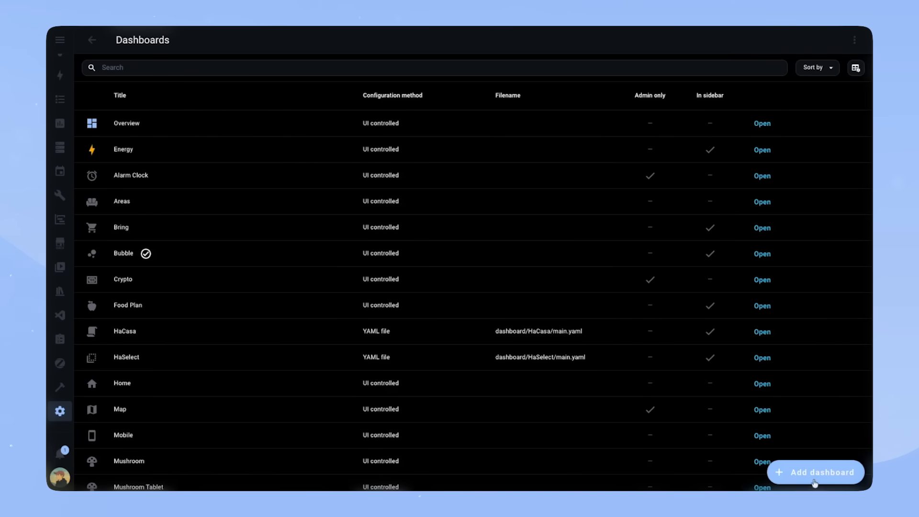
- Create a new dashboard titled "Video" with the icon mdi:camera, keeping it in the sidebar
left_click(814, 472)
left_click(348, 144)
type("Video")
key("Tab")
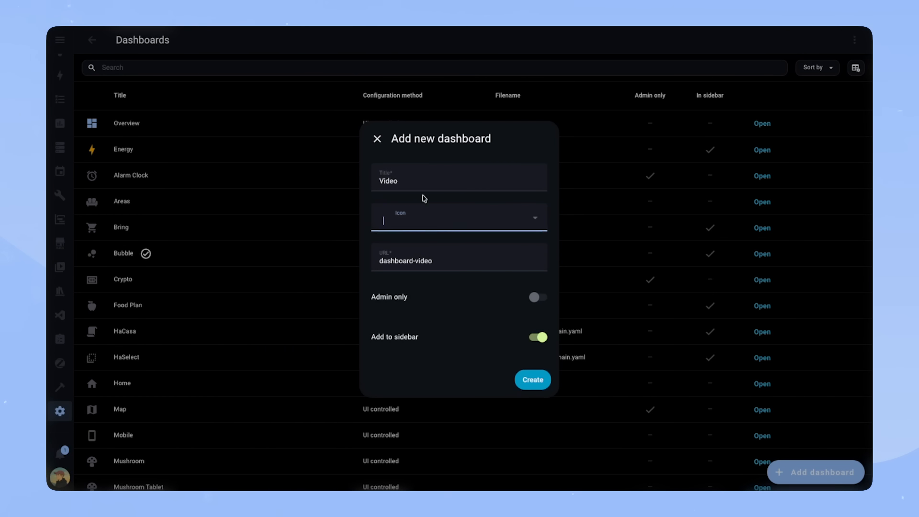
type("mdi:")
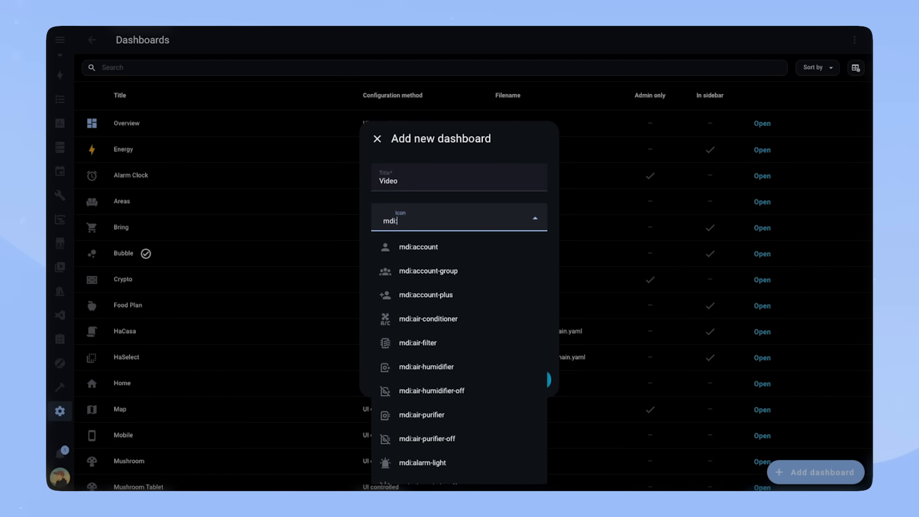
type("camera")
left_click(422, 246)
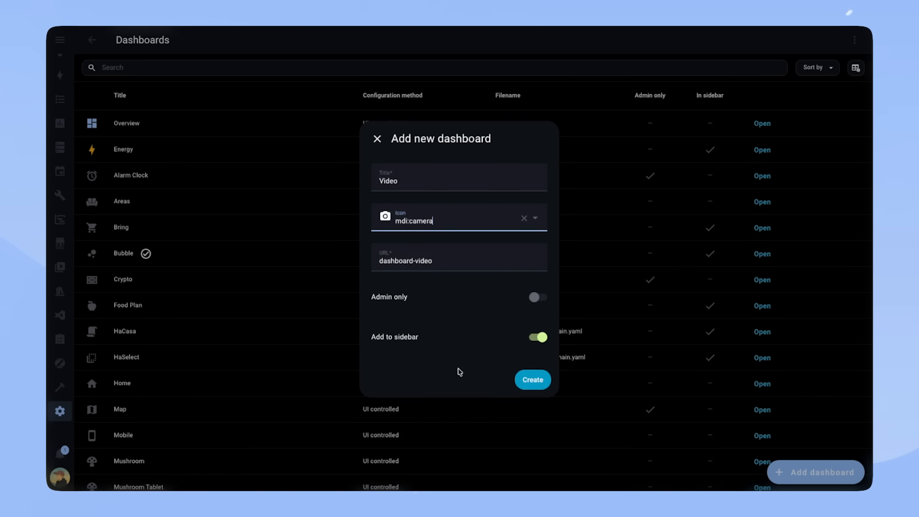
left_click(532, 380)
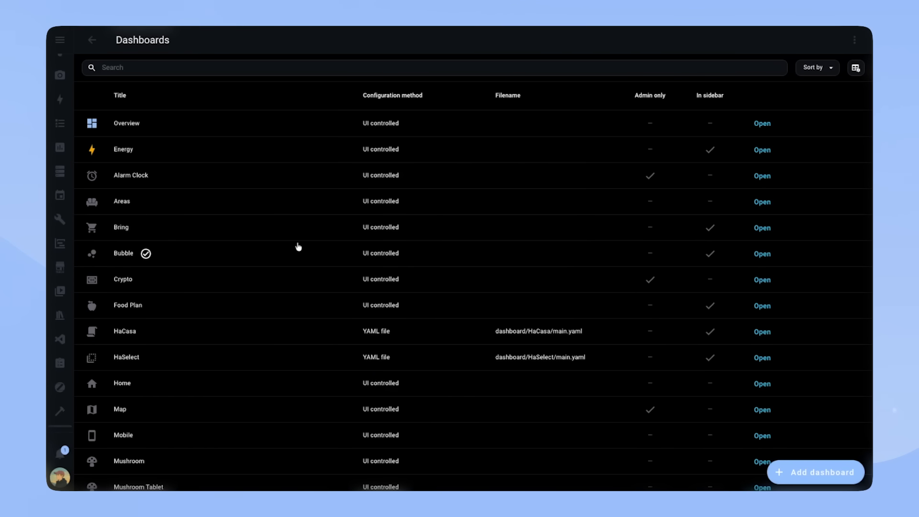
- Open the new Video dashboard and bring up its raw configuration for editing
left_click(60, 75)
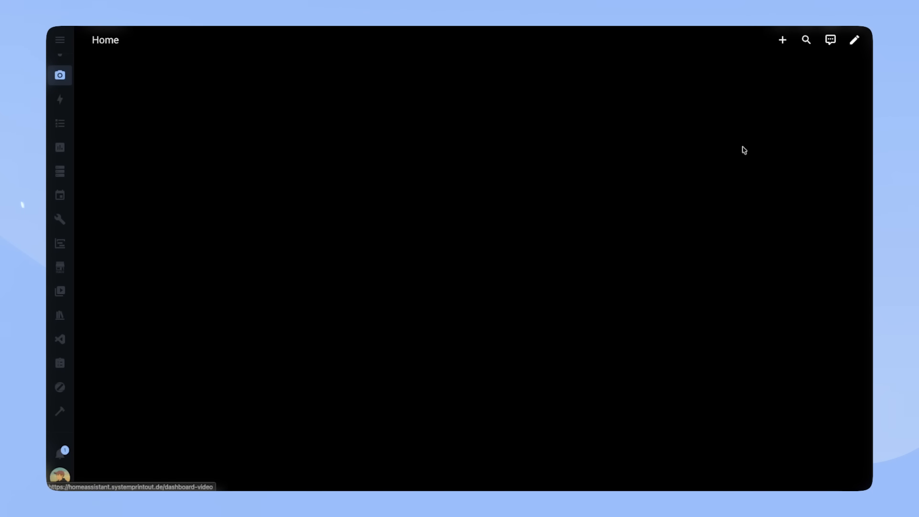
left_click(855, 40)
left_click(856, 40)
left_click(772, 91)
left_click(503, 129)
- Paste the copied button_card_templates block above the views entry, save the configuration and close the editor
left_click(93, 81)
key("Return")
key("Up")
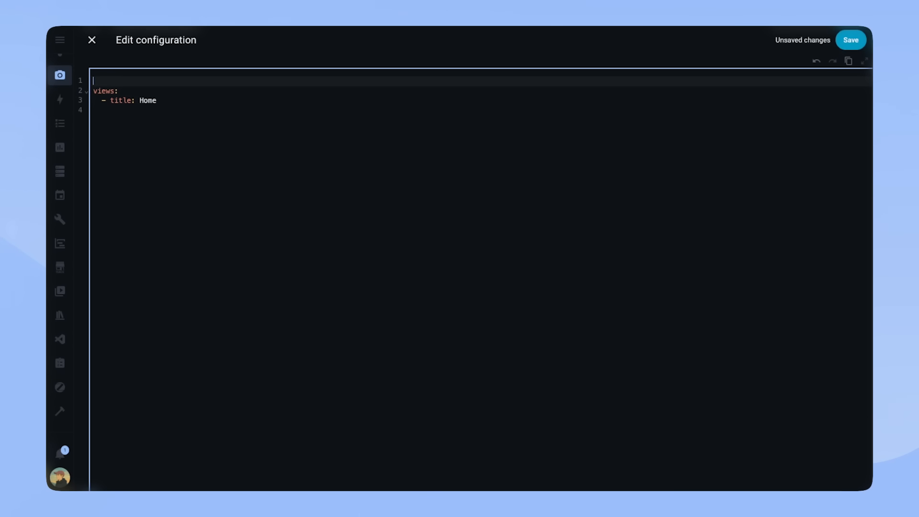
key("ctrl+v")
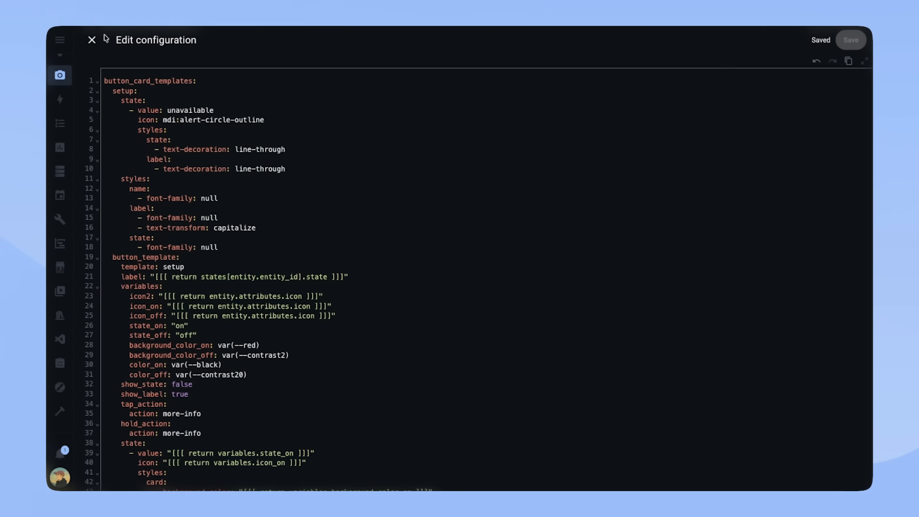
left_click(97, 39)
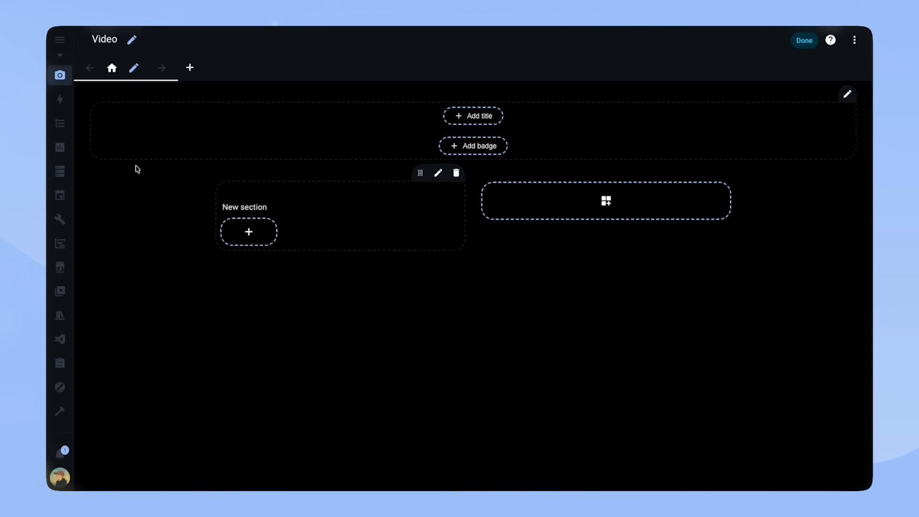
- Delete the "New section" heading from the first section
left_click(455, 191)
left_click(440, 309)
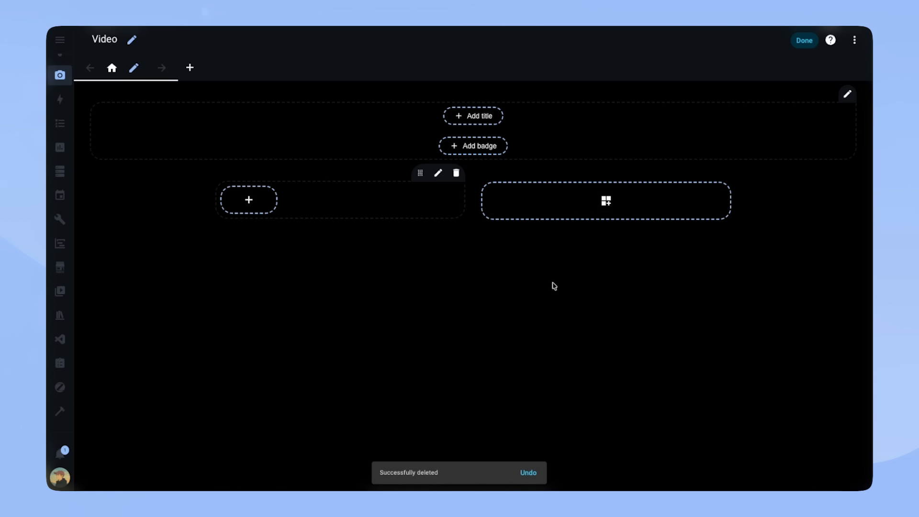
- Add a header title and replace its sample sentence with "It's {{ states("sensor.time") }}, the weather"
left_click(487, 116)
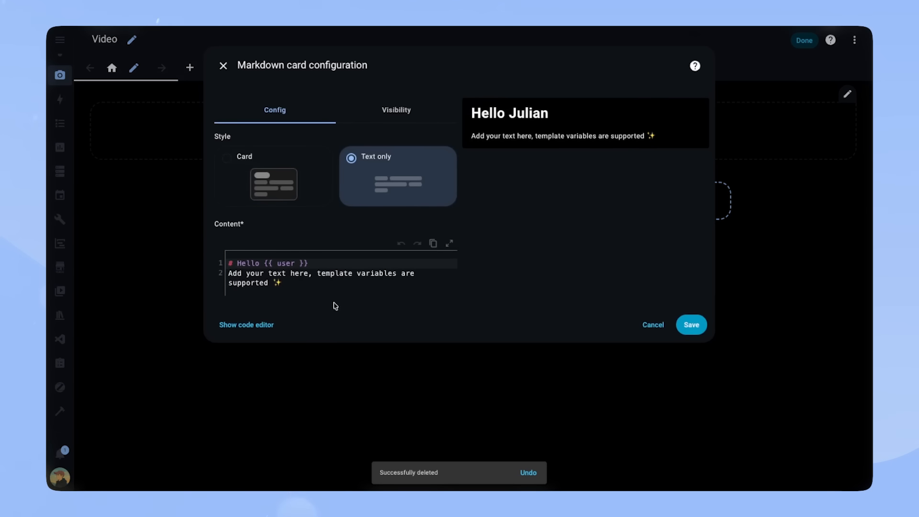
left_click_drag(288, 283, 214, 273)
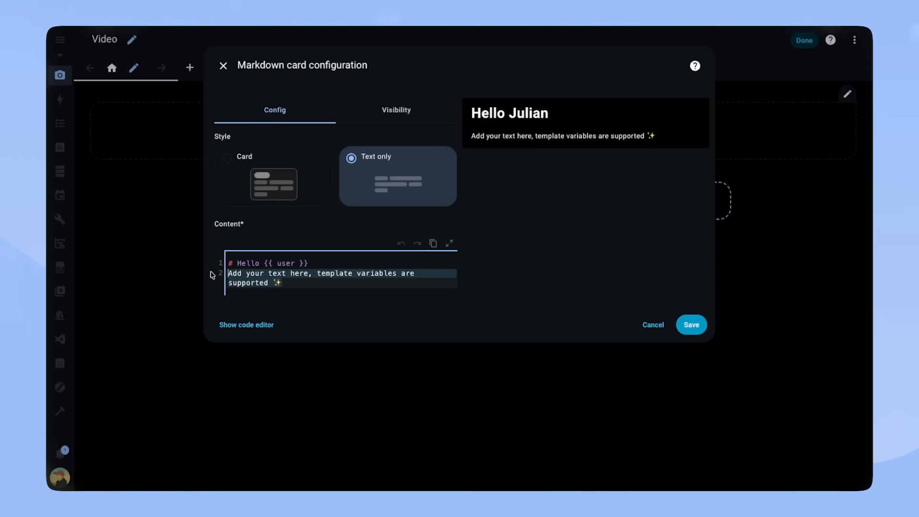
key("BackSpace")
type("It's {{ states(\"sensor.time")
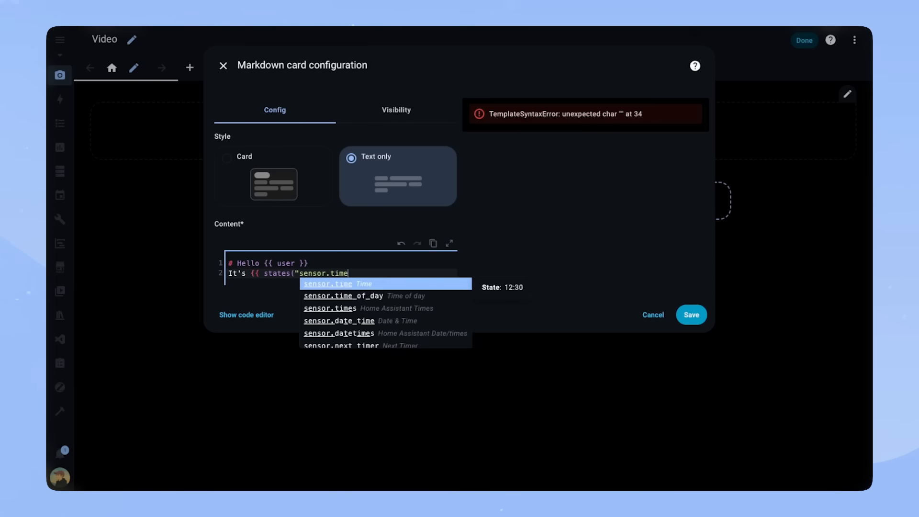
type("\") }}, the weather {{ states")
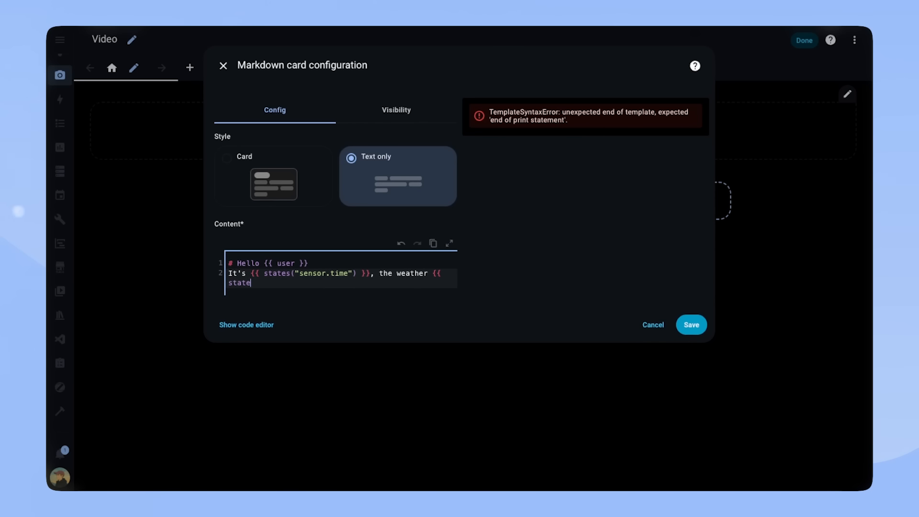
- Continue the sentence with the weather.home state, "with", and the temperature attribute of weather.home followed by "°C."
left_click_drag(251, 273, 371, 275)
key("ctrl+c")
left_click_drag(432, 274, 337, 281)
key("ctrl+v")
double_click(279, 283)
type("weather")
double_click(310, 283)
type("home with {{ state_attr")
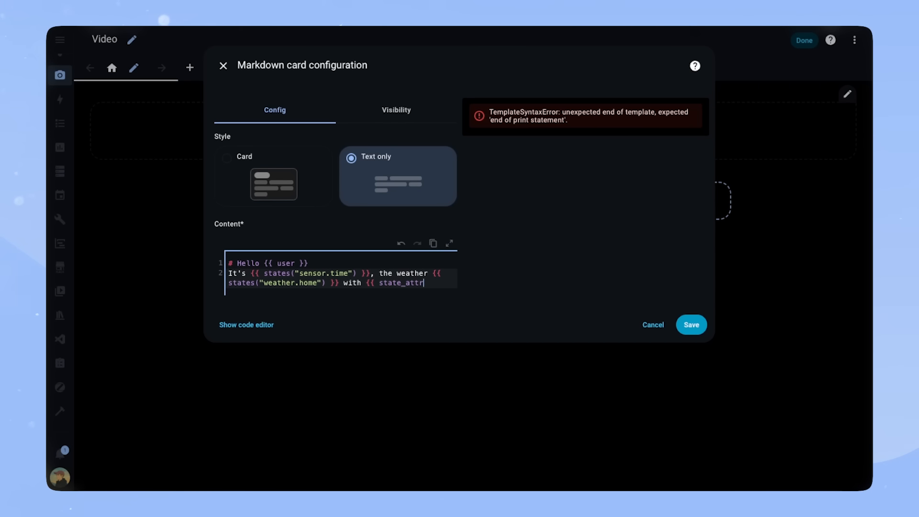
type("(\"weather.home\",\"temperature\") }}°C.")
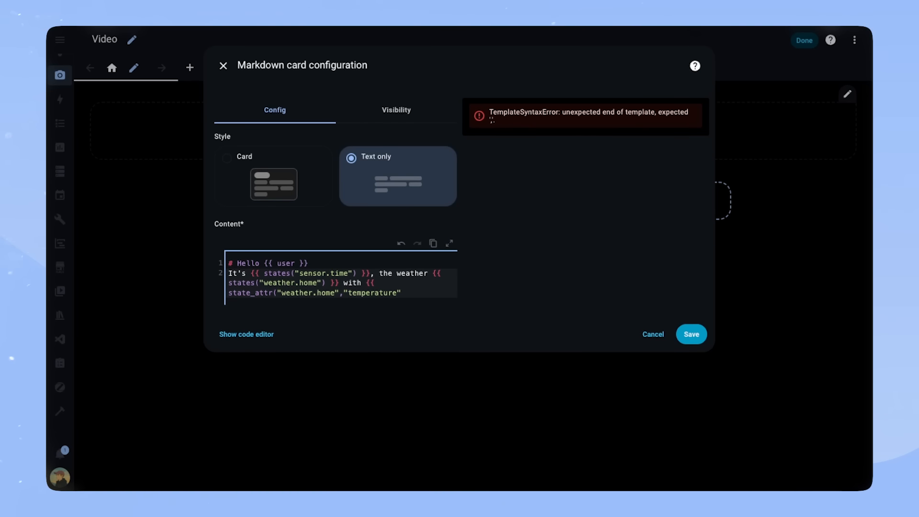
- Append "There are … lights on and … window open." using the states of sensor.lights_on_count and sensor.window_open_count
type(" There are {{ states(\"sensor.lights_on_count\") }} L")
type("ights on ")
type("and {{ states(\"sensor.window_open_count\") }} window open. The sec")
- Finish the text with "The security system is {{ states("alarm_control_panel.security_system") }}."
type("urity system is {{ states(\"sensor.")
key("BackSpace")
key("BackSpace")
key("BackSpace")
key("BackSpace")
key("BackSpace")
key("BackSpace")
key("BackSpace")
type("alarm_control_panel.security_system\") }}.")
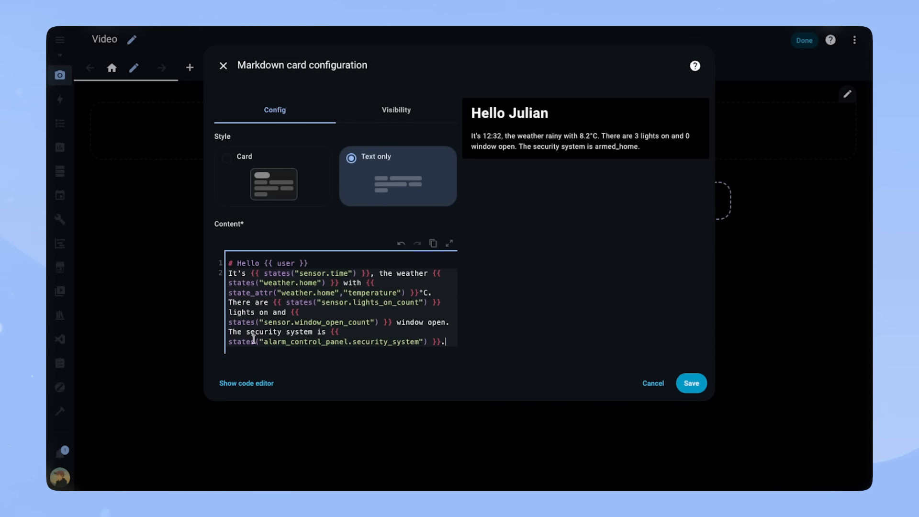
- Change the security system template function to state_translated and save the title card
key("BackSpace")
type("_transled")
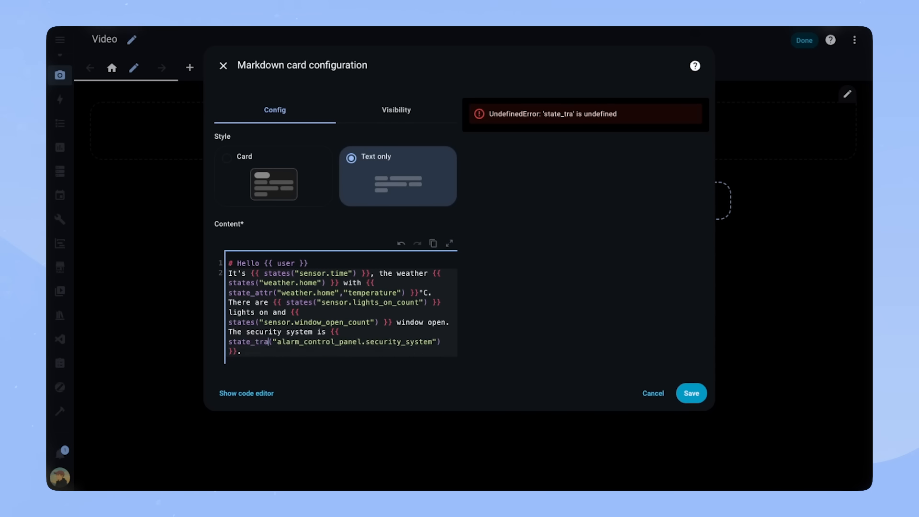
key("BackSpace")
key("BackSpace")
type("ated")
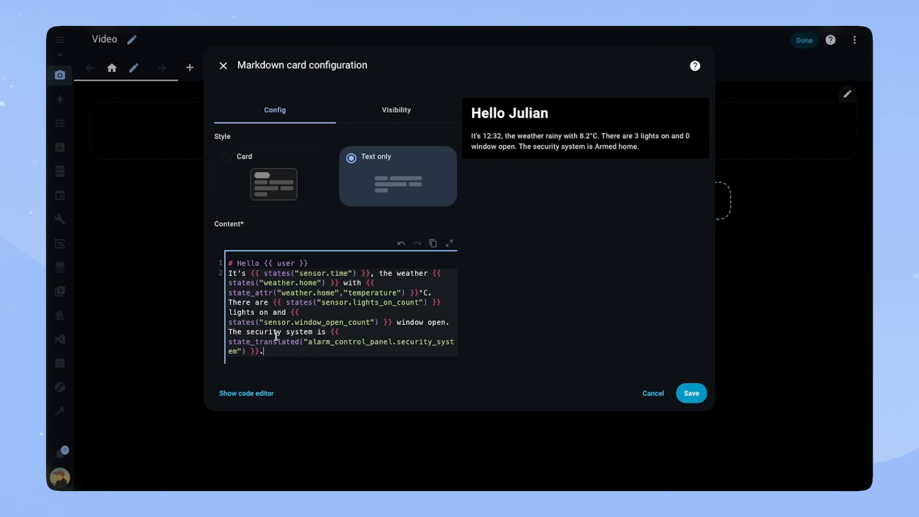
left_click(696, 394)
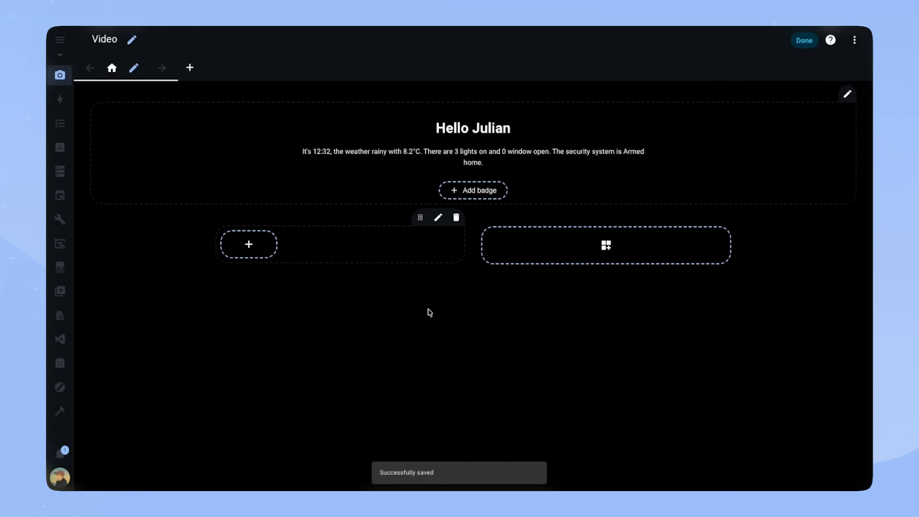
- Add an entity badge for Lights on count, set its color to Orange and save it
left_click(474, 190)
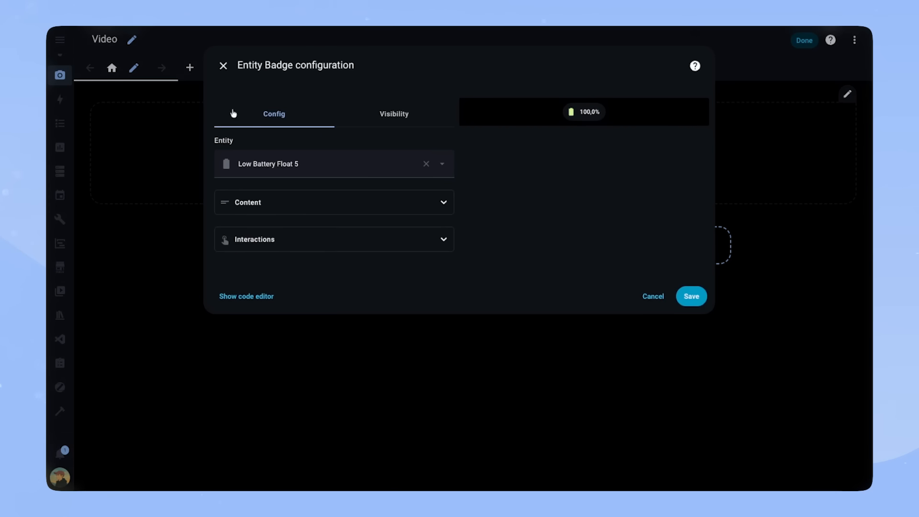
left_click(309, 165)
type("light_on_count")
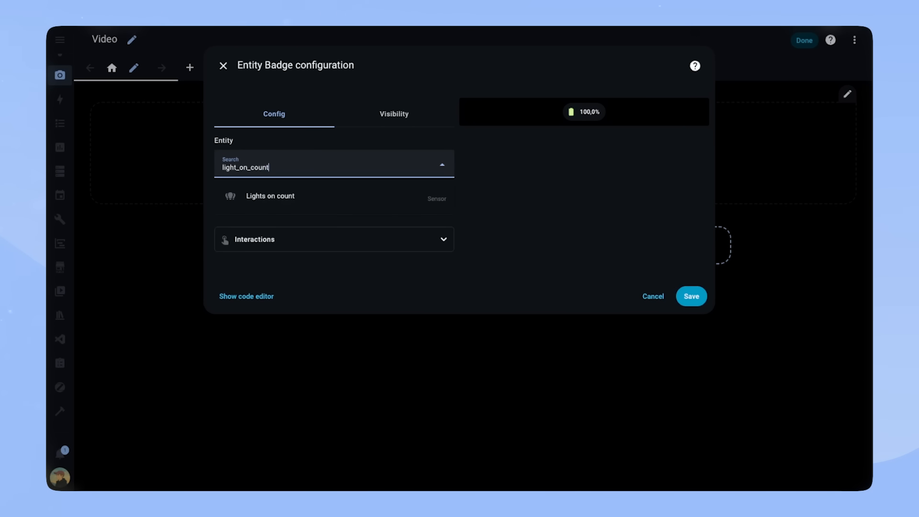
left_click(328, 205)
left_click(421, 207)
left_click(410, 240)
scroll(378, 392, "down", 5)
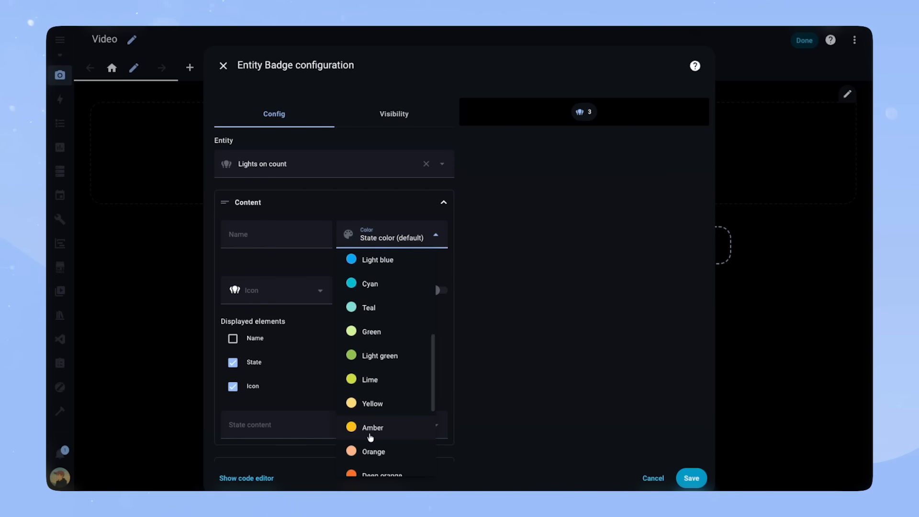
left_click(373, 450)
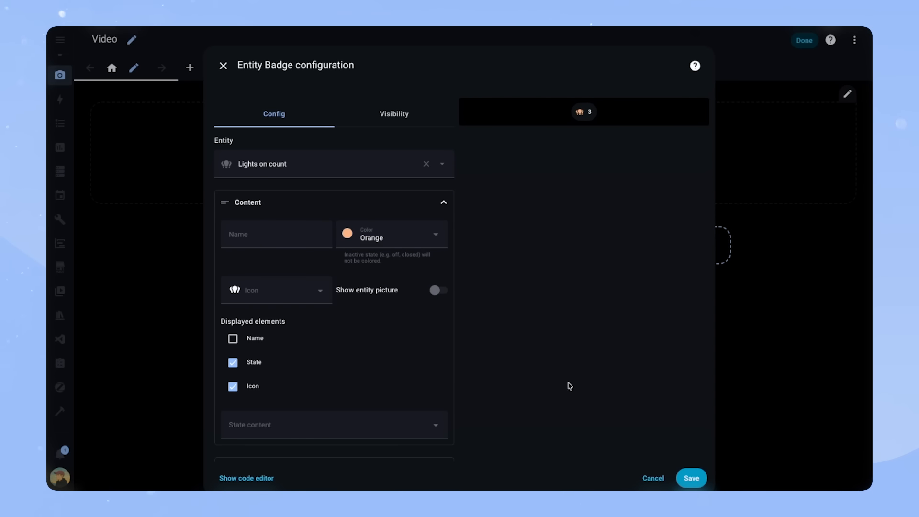
left_click(692, 478)
- Add an entity badge for Window open count, color it red and save it
left_click(490, 186)
left_click(340, 222)
left_click(345, 171)
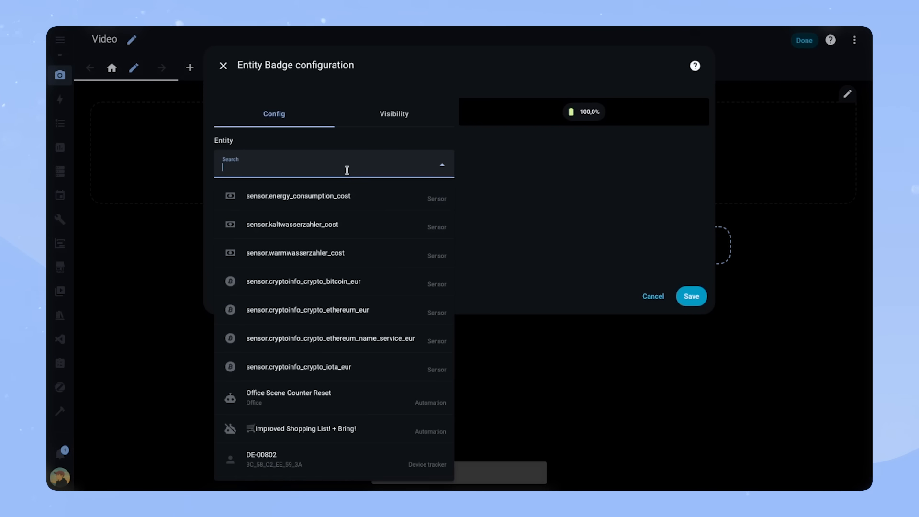
type("window open count")
left_click(337, 197)
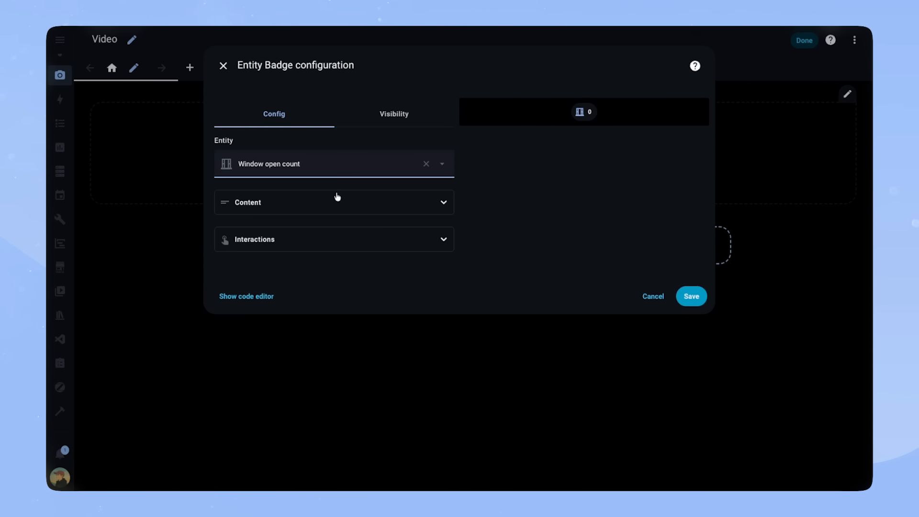
left_click(274, 204)
left_click(392, 234)
left_click(388, 359)
left_click(691, 477)
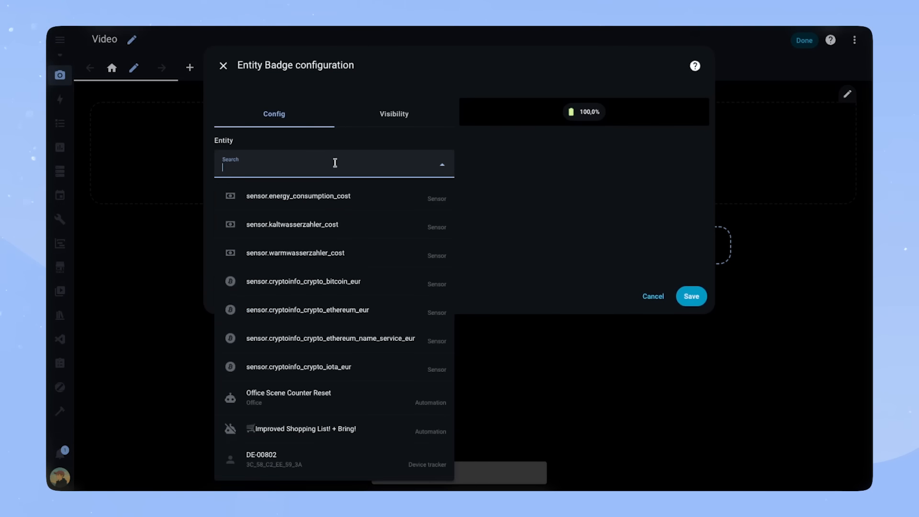
- Add and save an entity badge for the security system's alarm control panel
type("alarm control")
left_click(327, 229)
left_click(691, 297)
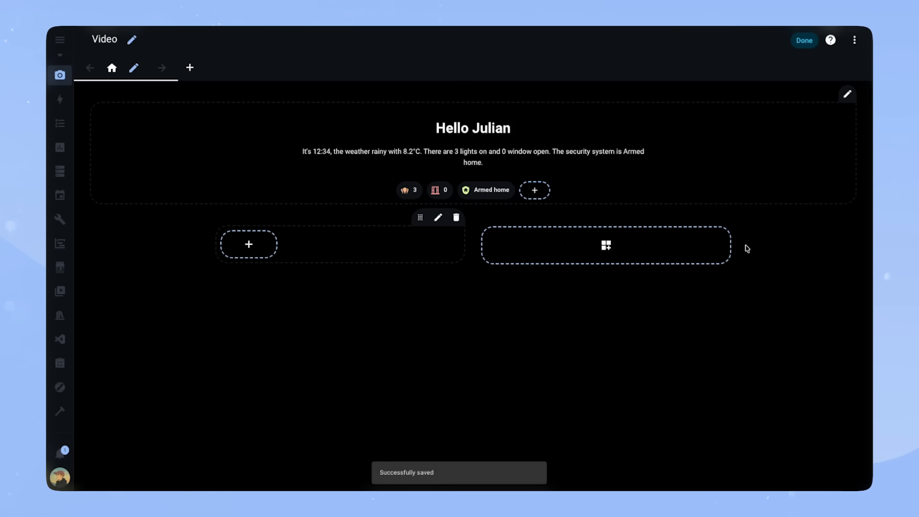
- Add an entity badge for the door lock, hide its state so only the icon shows, and save it
left_click(535, 190)
left_click(351, 218)
left_click(355, 165)
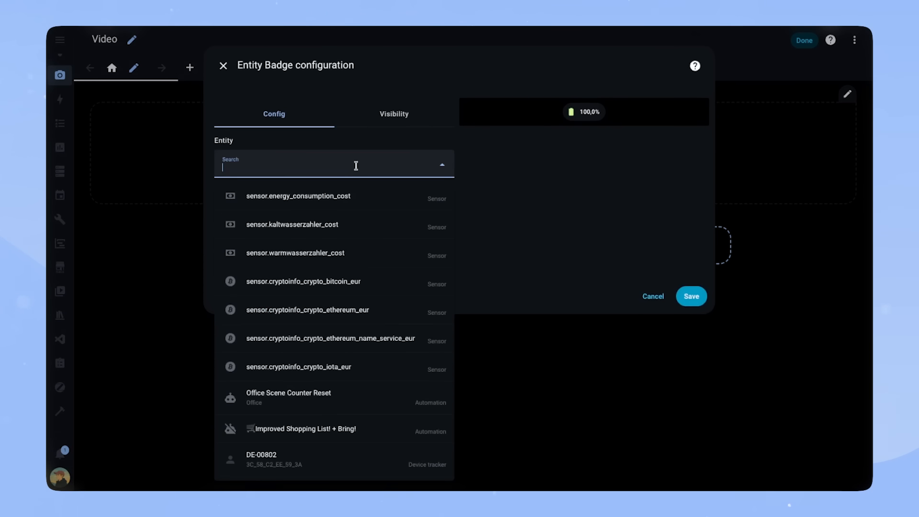
type("lock.doo")
key("BackSpace")
key("BackSpace")
key("BackSpace")
type("f")
left_click(355, 232)
left_click(356, 197)
left_click(232, 364)
left_click(694, 478)
- Add an entity badge for the resident's person entity, displaying its name, state and entity picture
left_click(551, 191)
left_click(303, 225)
left_click(318, 163)
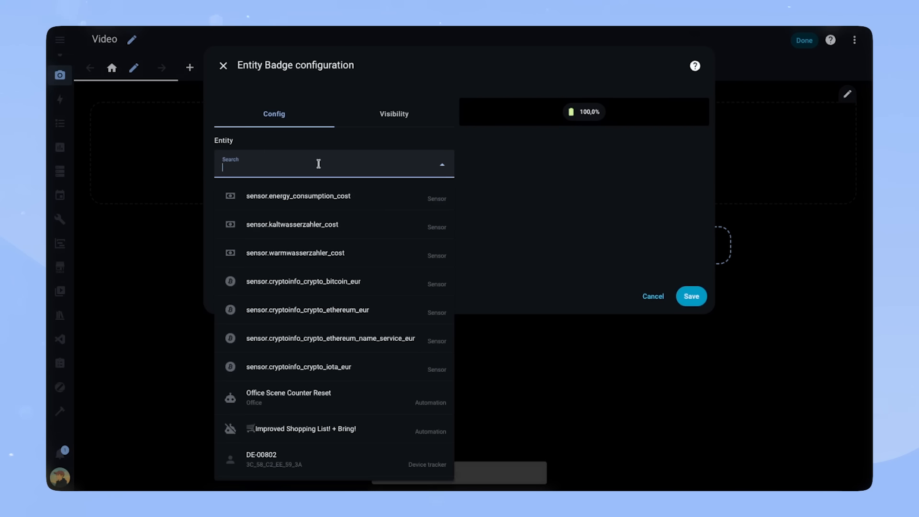
type("person.julian")
left_click(339, 198)
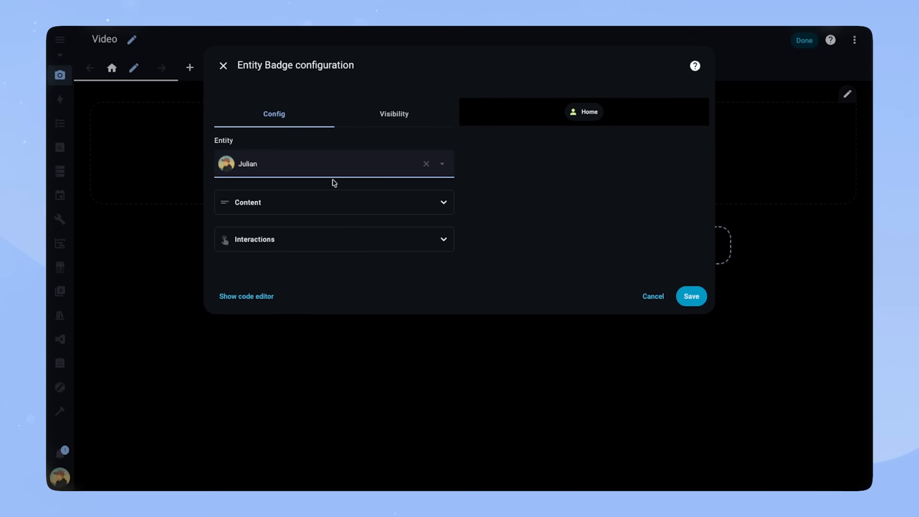
left_click(330, 202)
left_click(437, 291)
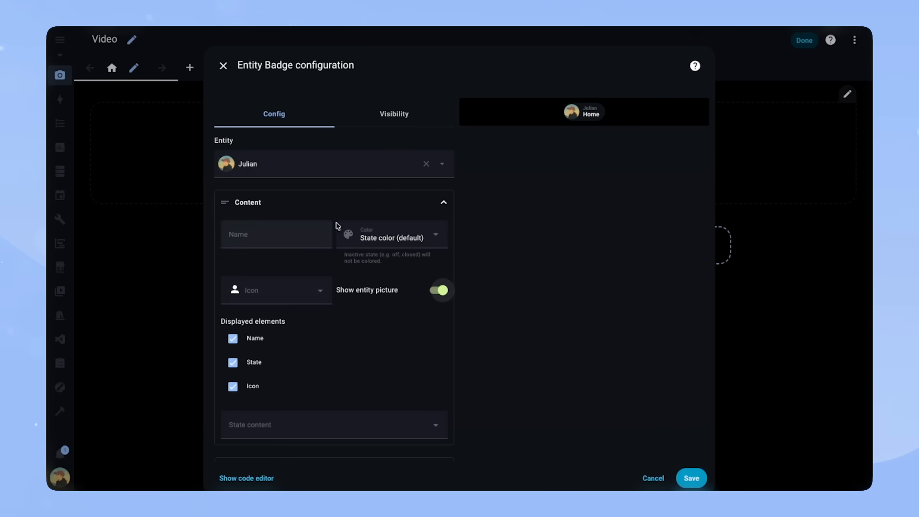
- Add a visibility condition to the person badge, save the badge and finish editing the dashboard
left_click(377, 120)
left_click(253, 181)
left_click(266, 300)
left_click(429, 289)
left_click(692, 452)
left_click(799, 45)
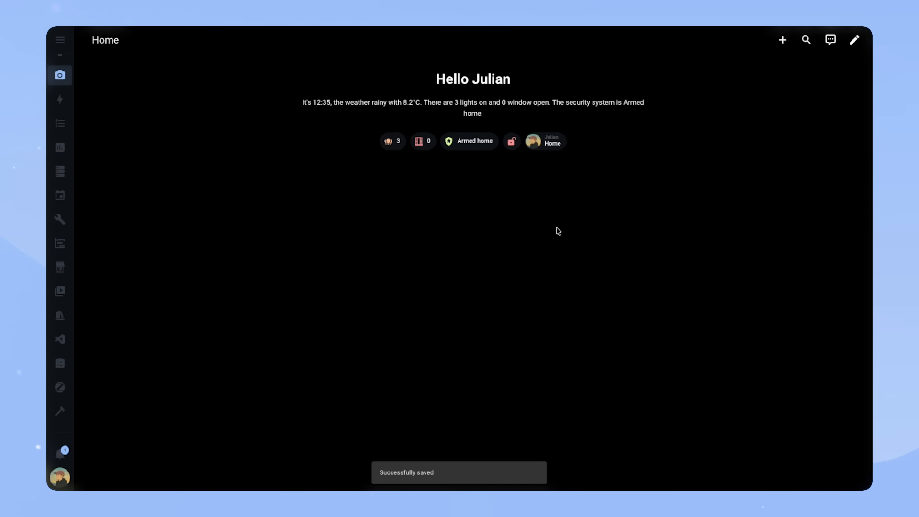
- Set the header layout to Responsive and the badges behaviour to Scroll, save, and finish editing the dashboard
left_click(855, 40)
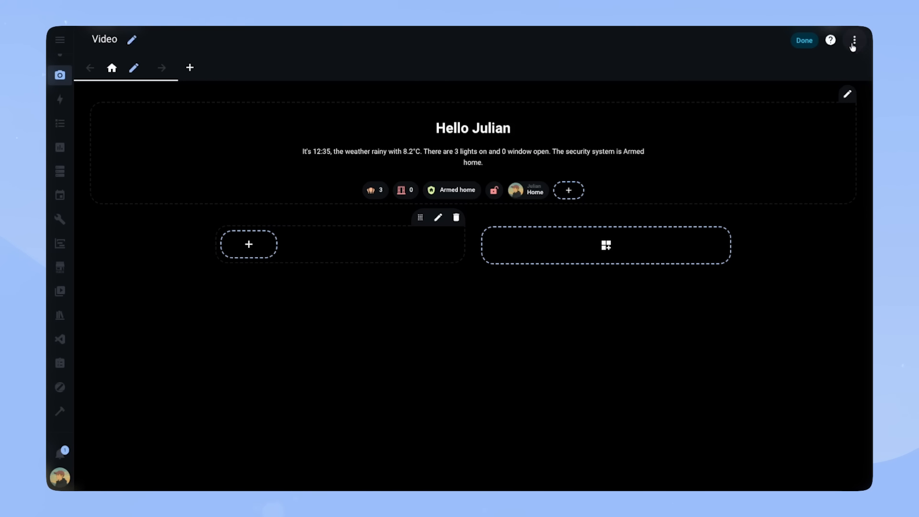
left_click(849, 96)
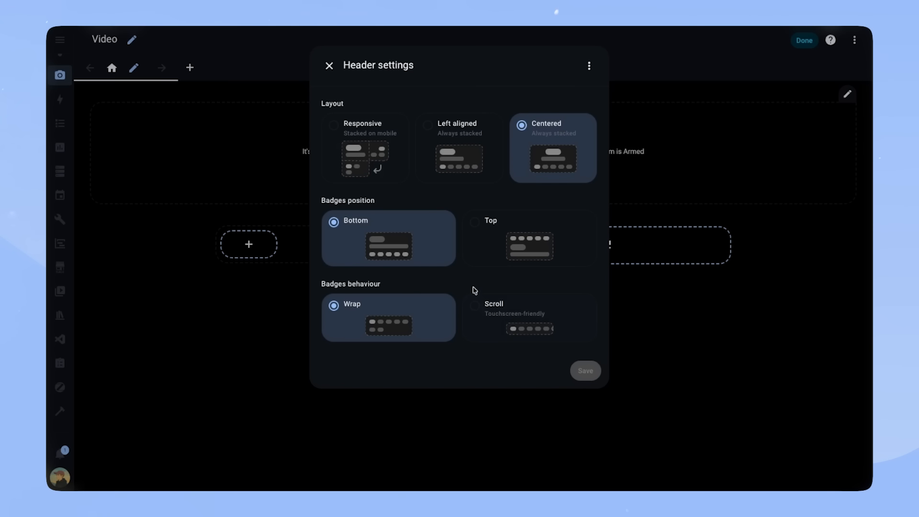
left_click(344, 141)
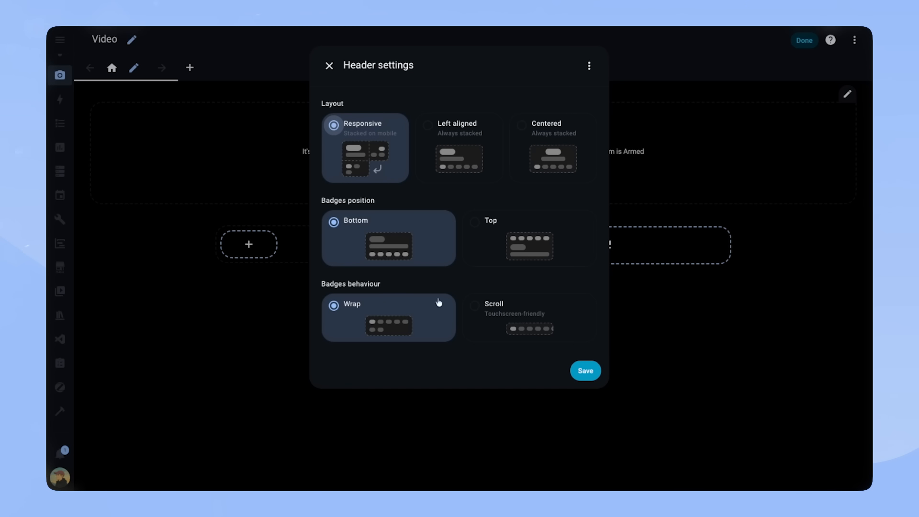
left_click(489, 308)
left_click(592, 376)
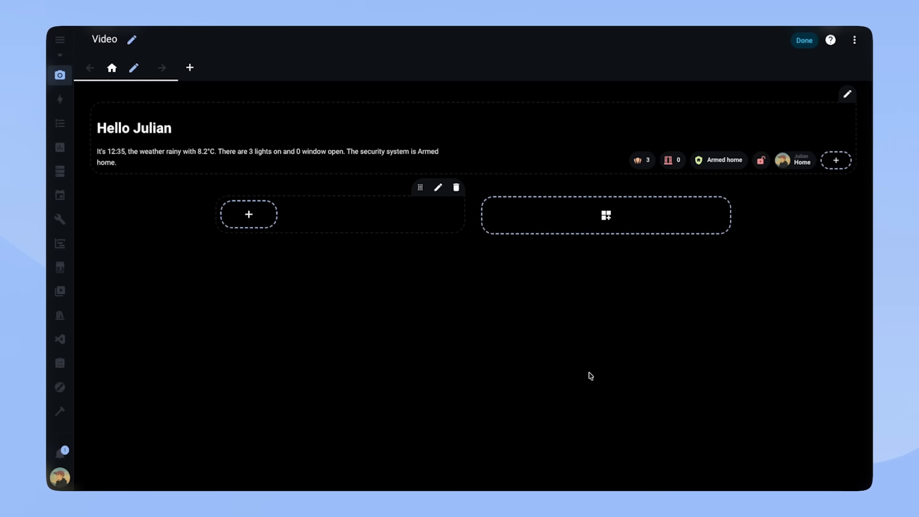
left_click(804, 42)
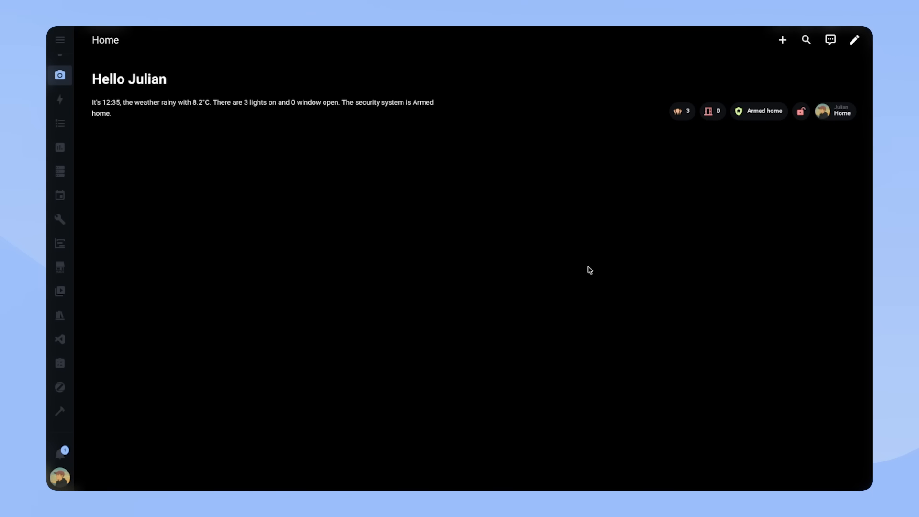
- Reopen the dashboard for editing, set the Home view's maximum number of sections wide to 3, and save
left_click(859, 46)
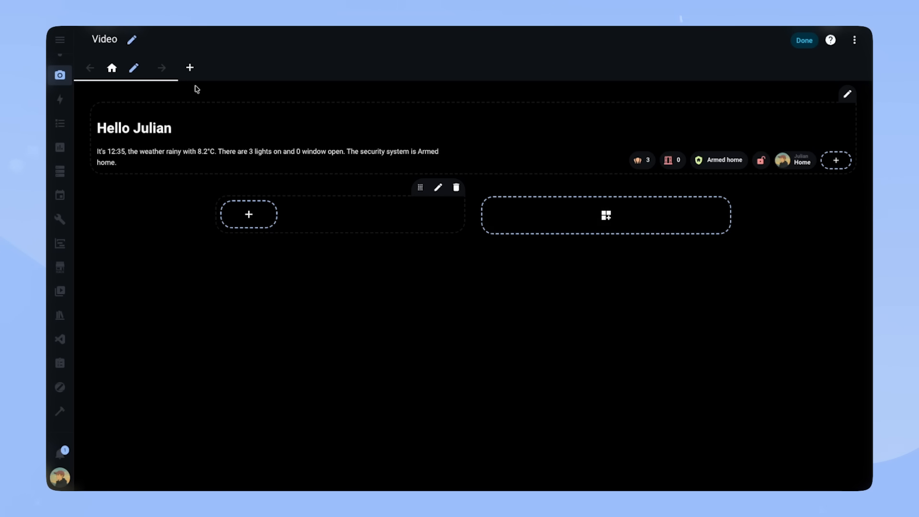
left_click(134, 68)
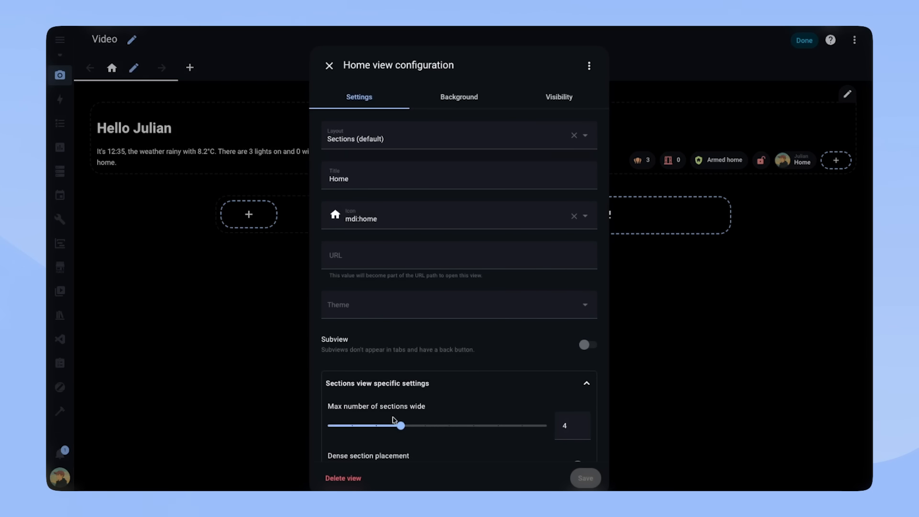
left_click_drag(567, 426, 552, 428)
type("3")
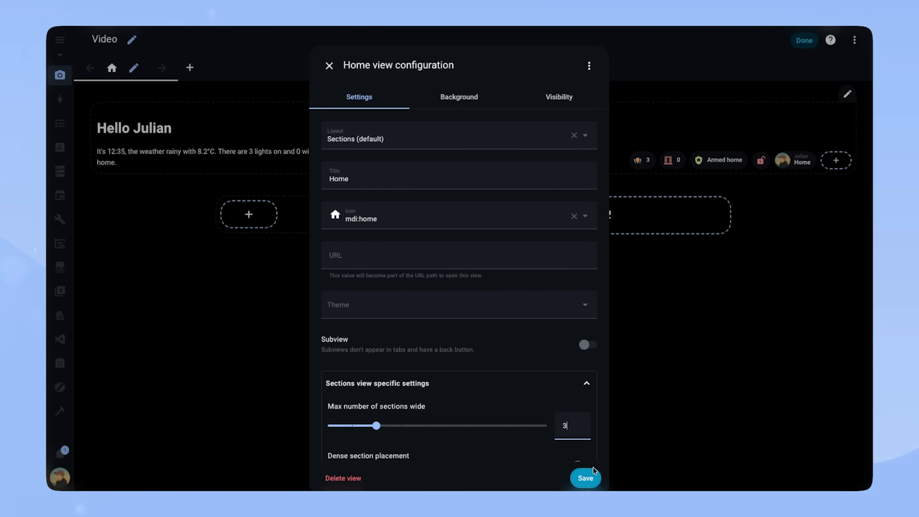
left_click(585, 478)
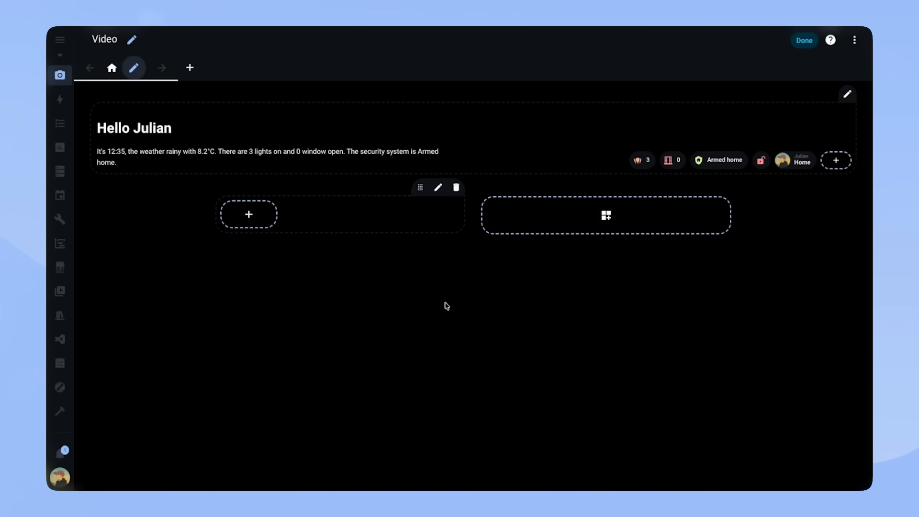
- Set the existing section's width to 2, save it, and add a new section beside it
left_click(438, 188)
left_click_drag(382, 150, 449, 148)
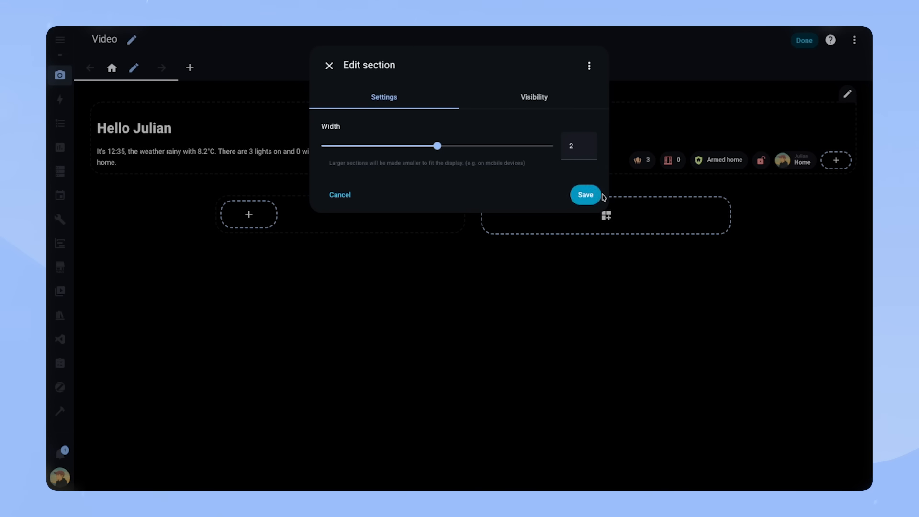
left_click(601, 196)
left_click(769, 219)
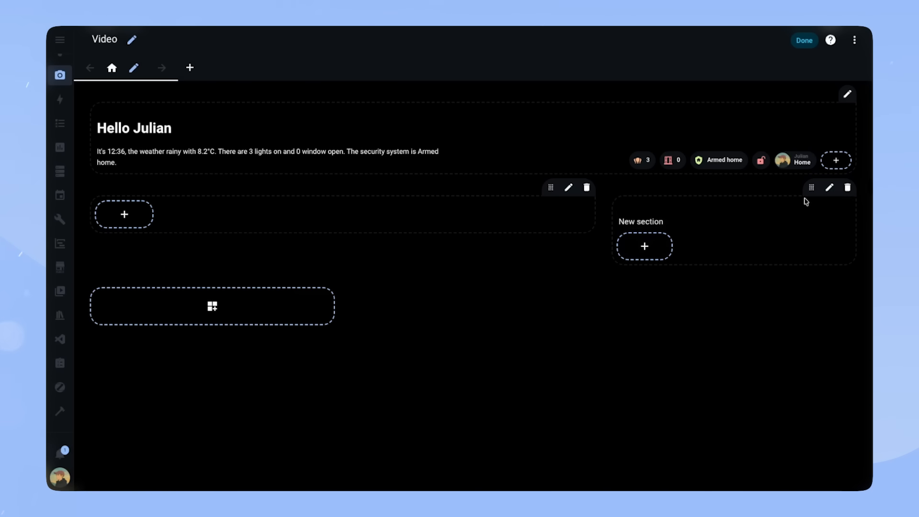
left_click(847, 206)
left_click(825, 326)
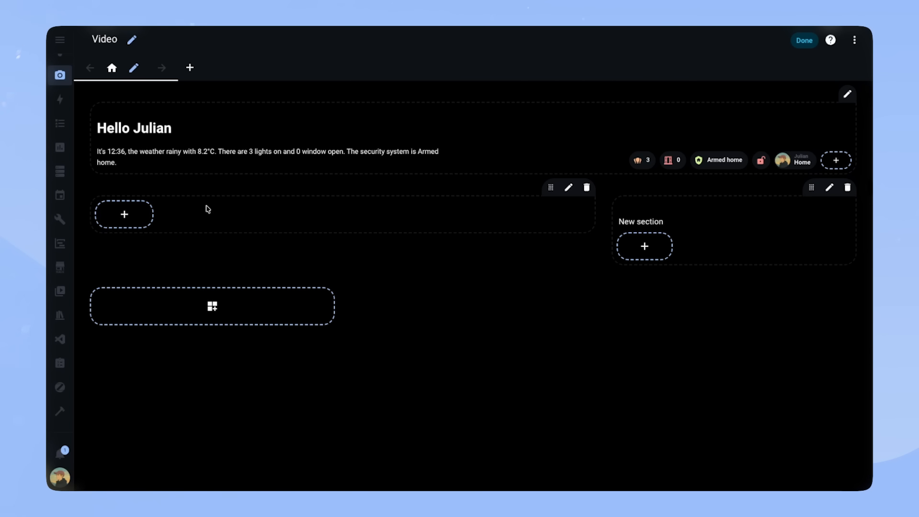
- Add a manual card to the wide section, paste the YAML for the weather, temperature, humidity, energy, alarm and Dobby status row, and save
left_click(125, 216)
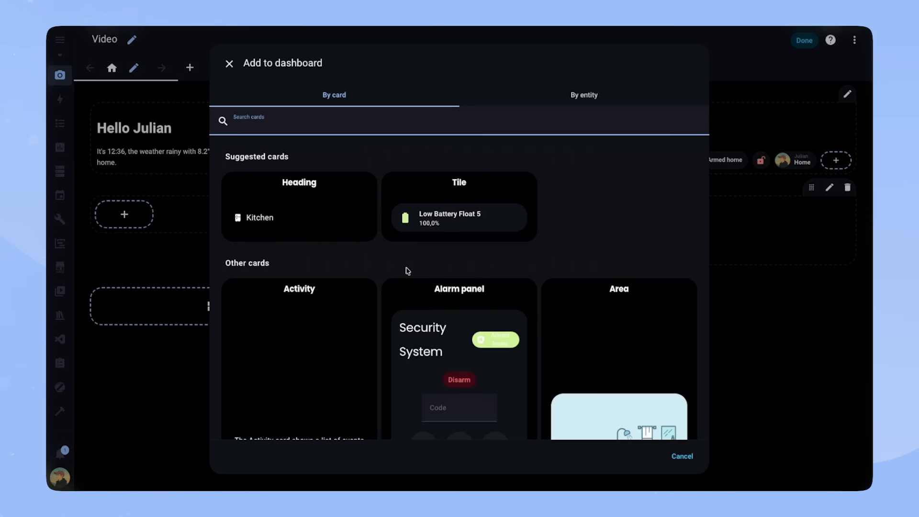
type("manua")
left_click(480, 185)
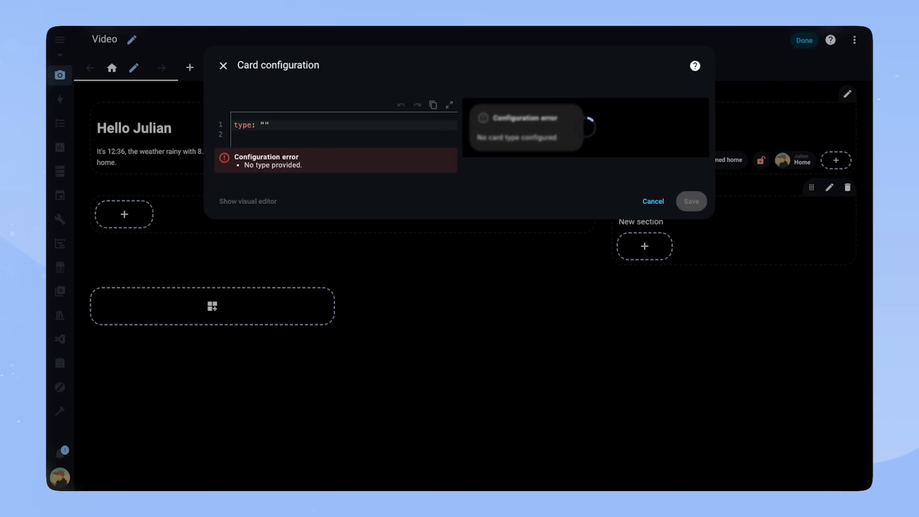
left_click(298, 133)
key("ctrl+a")
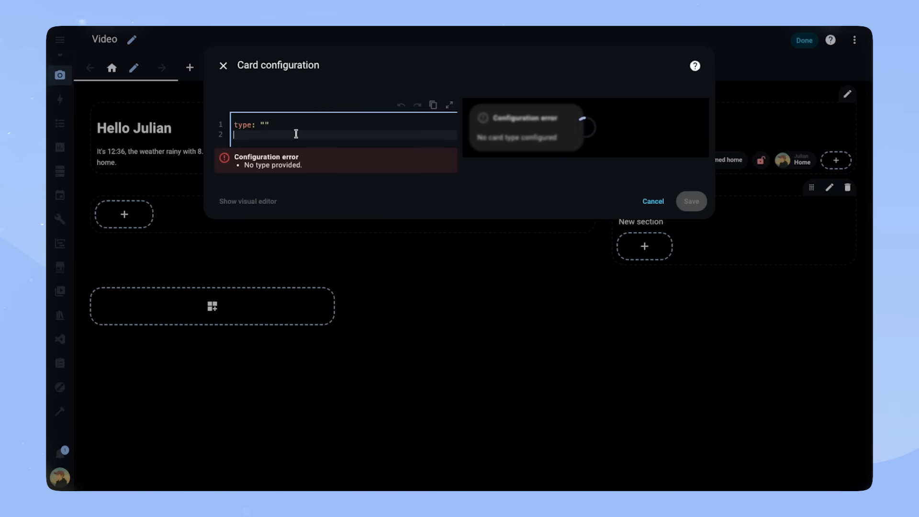
key("ctrl+v")
left_click(697, 478)
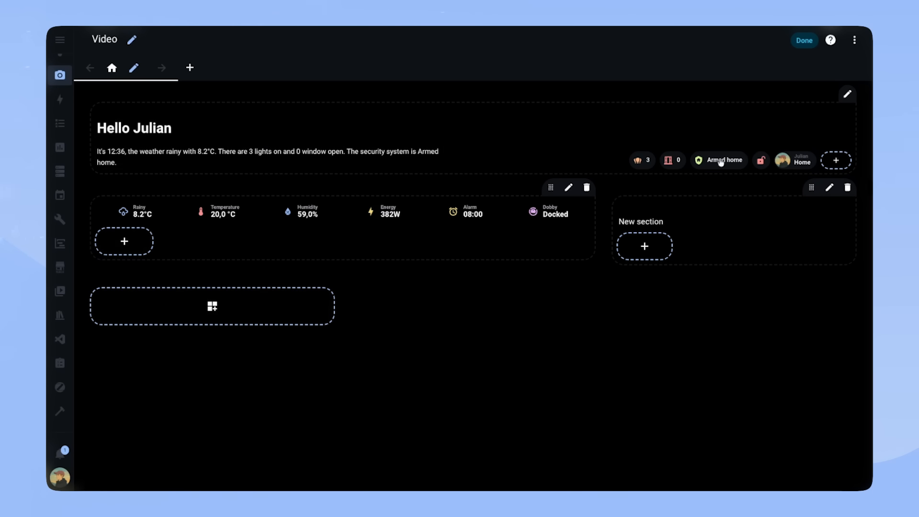
- Finish editing the dashboard and check the details of the weather item in the status row
left_click(805, 40)
left_click(142, 139)
left_click(334, 66)
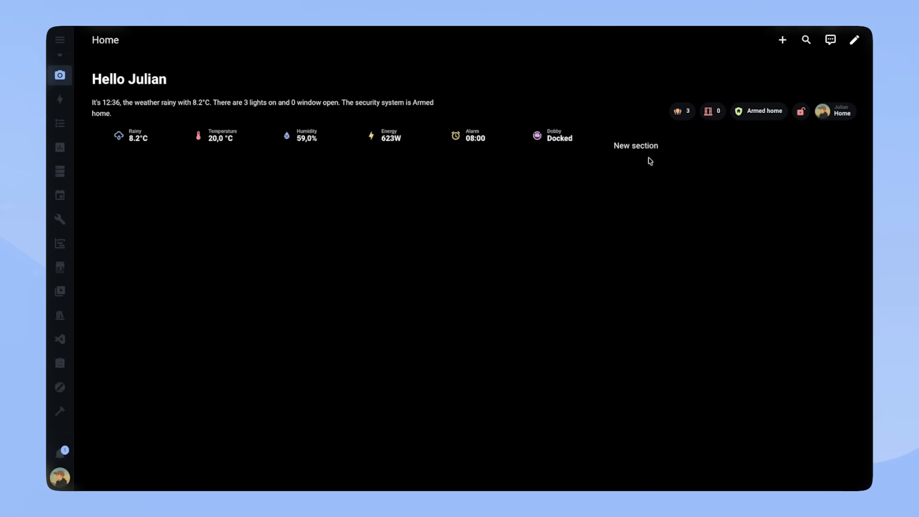
- Edit the dashboard again and add a vertical stack card below the status row, laid out as a full width card
left_click(854, 40)
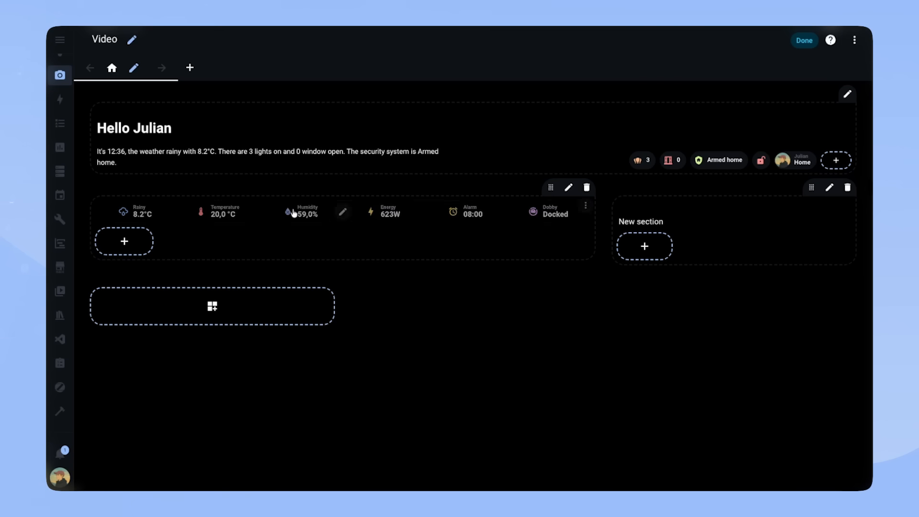
left_click(125, 242)
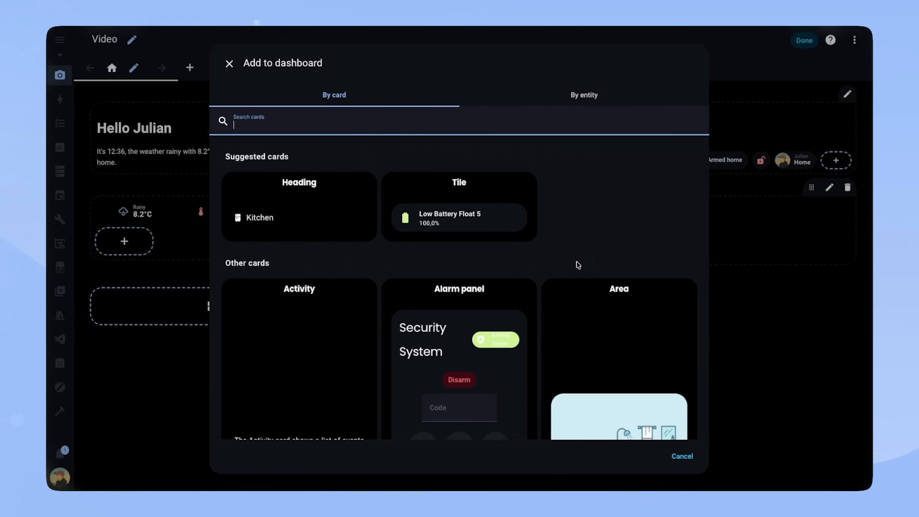
type("vretic")
key("BackSpace")
key("BackSpace")
key("BackSpace")
key("BackSpace")
key("BackSpace")
type("ert")
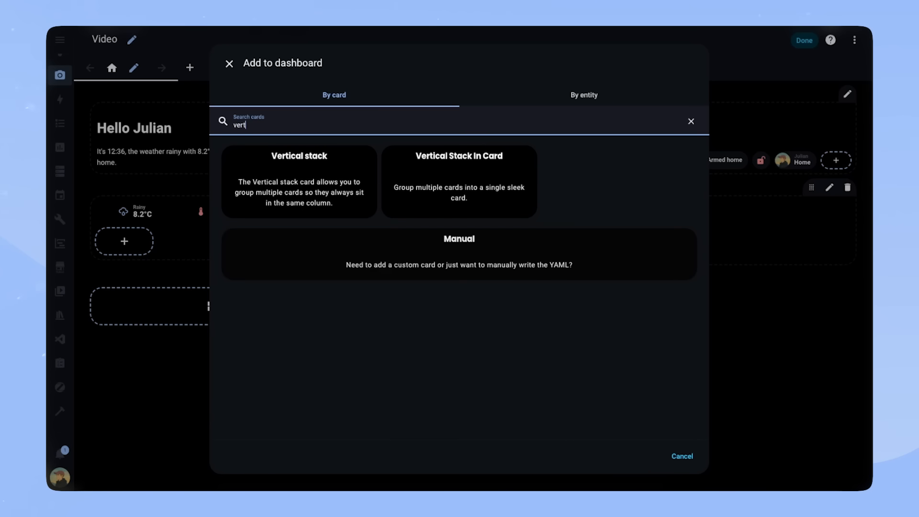
left_click(294, 179)
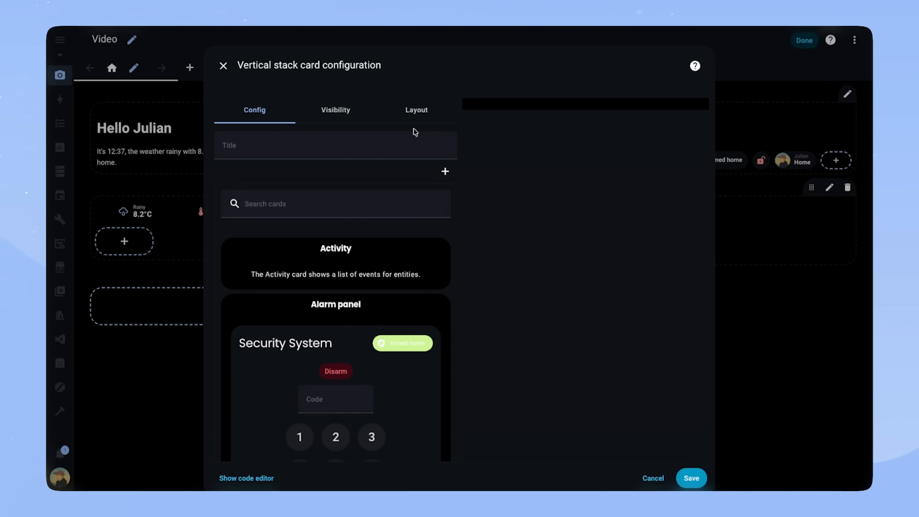
left_click(385, 118)
left_click(440, 329)
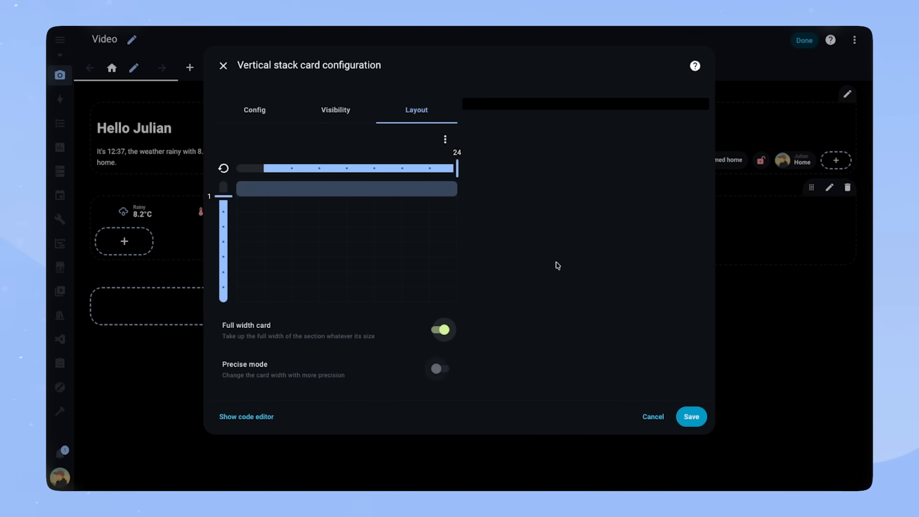
- Add a heading card to the vertical stack, titled Favorites with a star icon
left_click(266, 108)
left_click(320, 210)
type("heading")
left_click(347, 260)
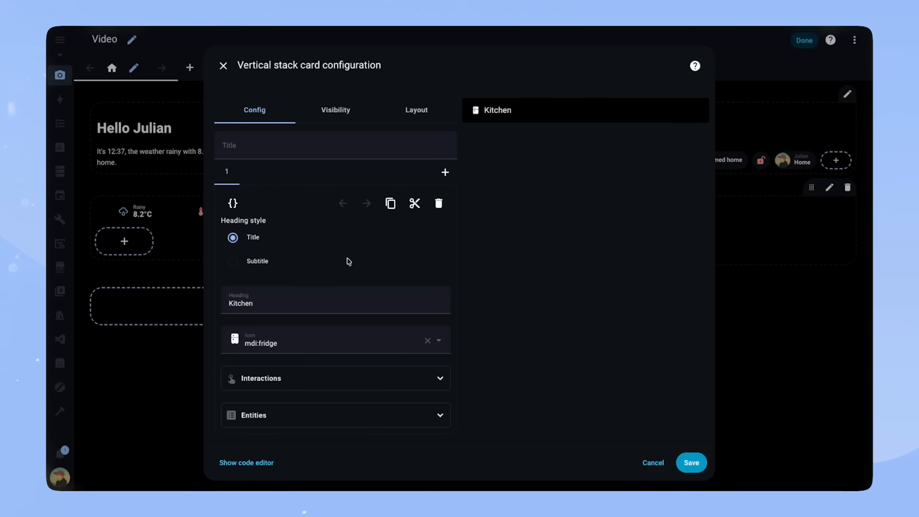
double_click(272, 304)
type("Favorites")
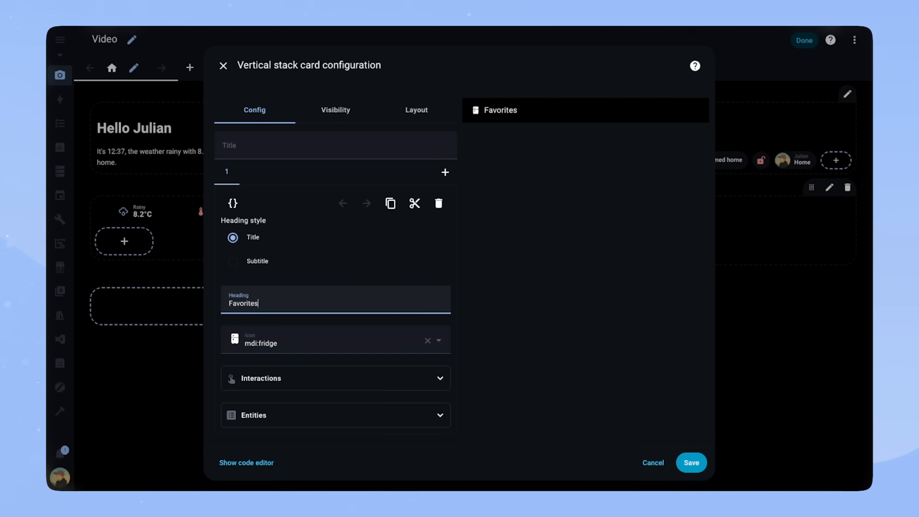
double_click(271, 344)
type("star")
key("Return")
- Add a grid card as the stack's second card, with 4 columns and square rendering turned off
left_click(452, 176)
type("grid")
left_click(355, 246)
left_click(373, 233)
type("4")
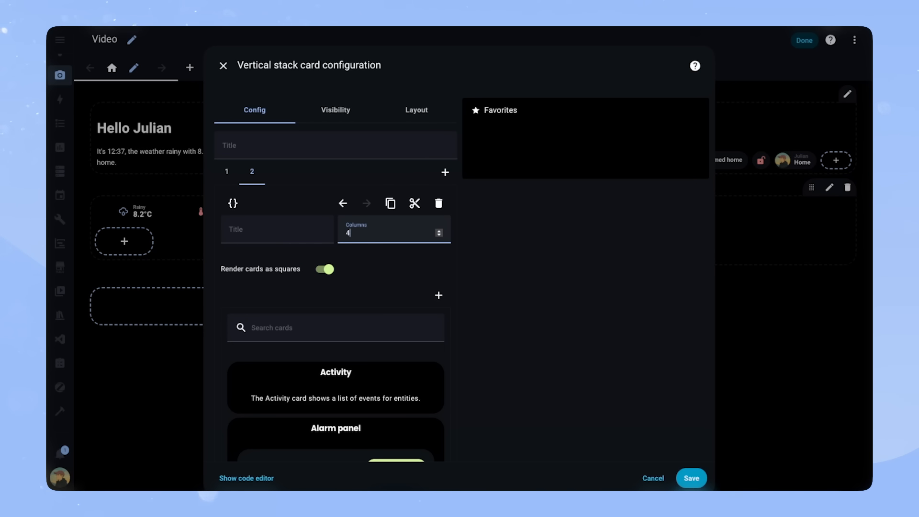
left_click(331, 272)
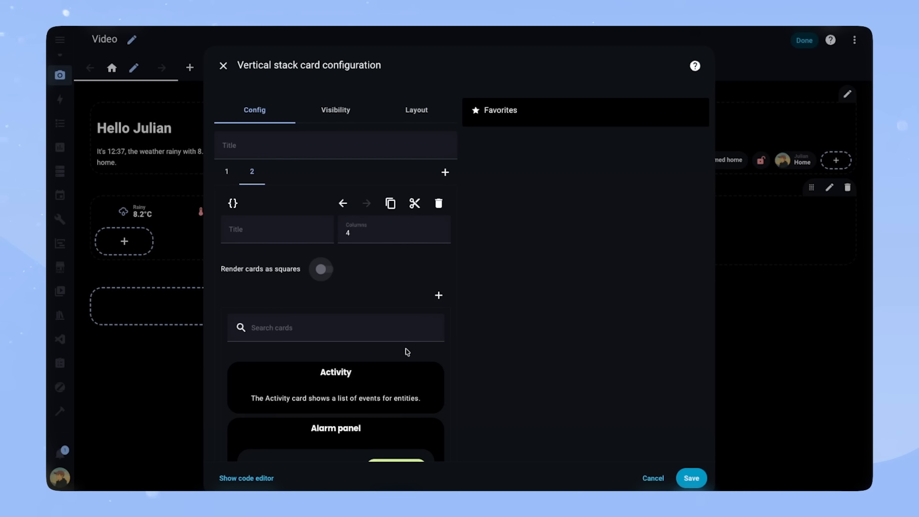
- Add a custom Button-Card as the first card in the grid
left_click(357, 329)
type("button")
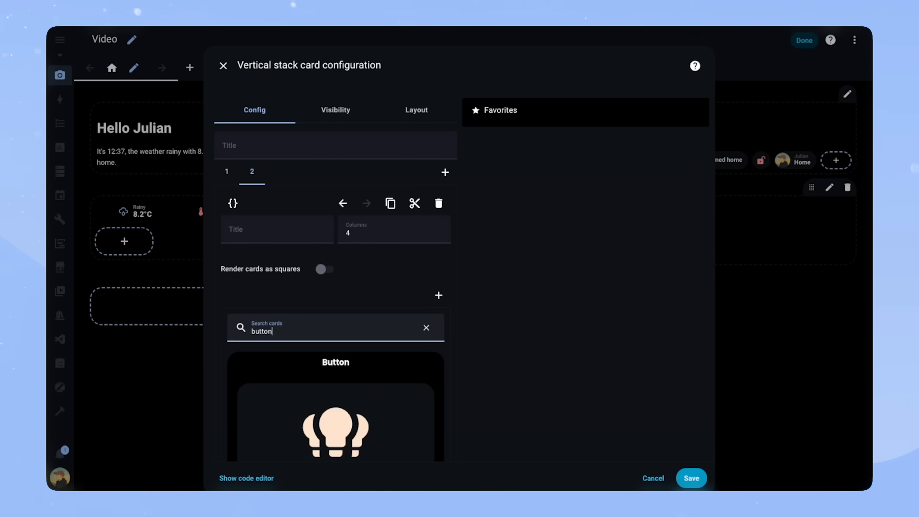
scroll(386, 396, "down", 5)
left_click(321, 309)
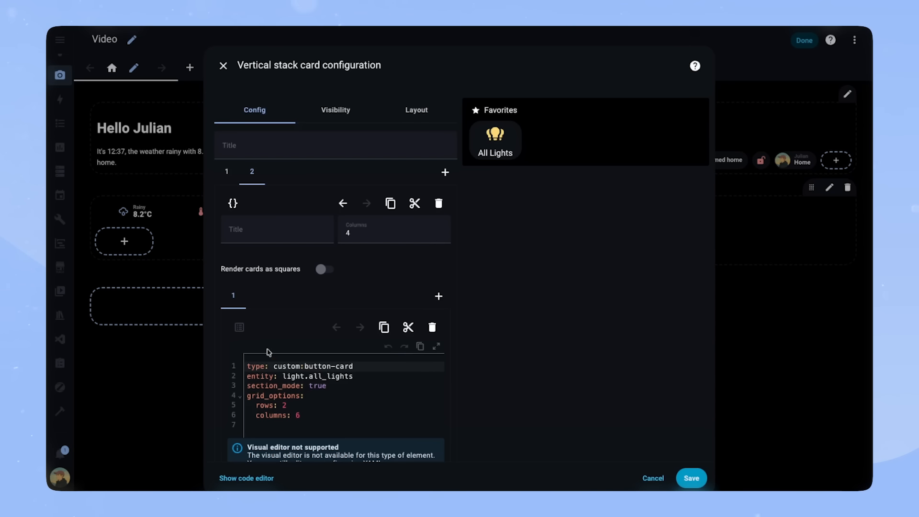
- Add the line "template: light_rgb" below the button card's entity line and save the vertical stack
left_click(371, 376)
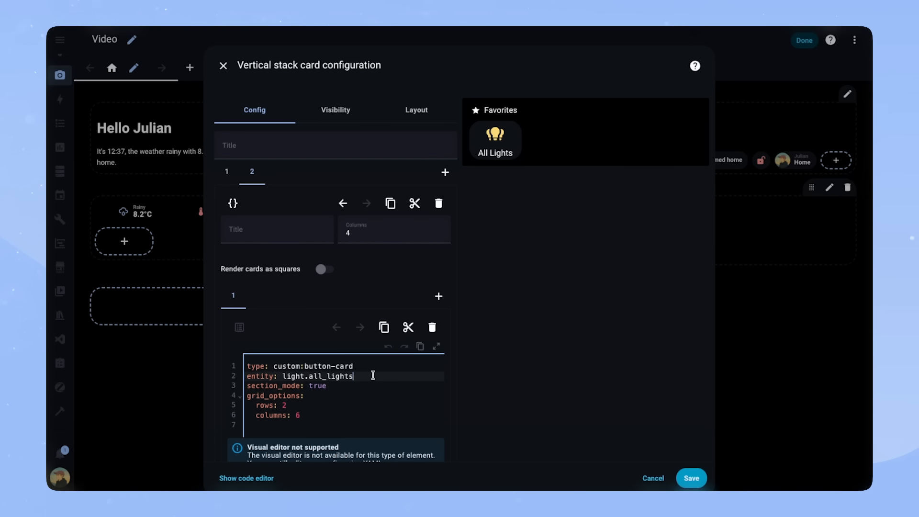
key("Return")
type("template:")
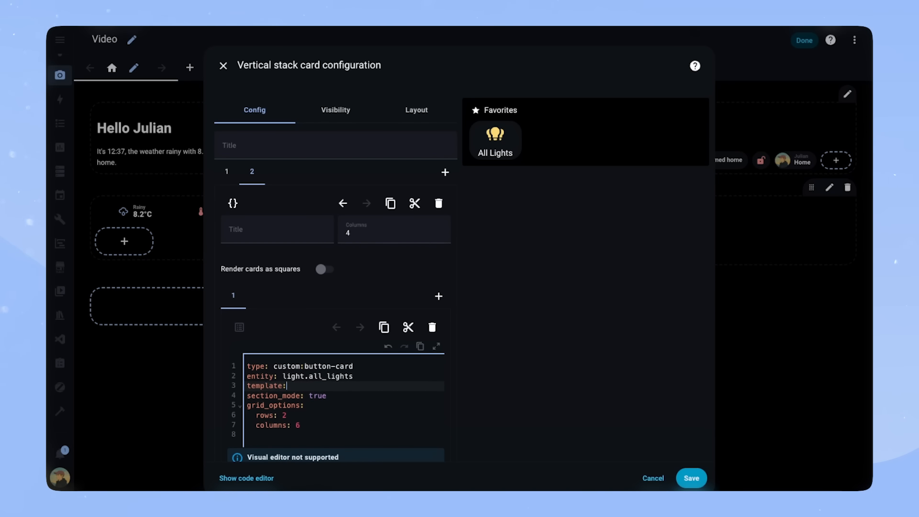
type(" lights_rgb")
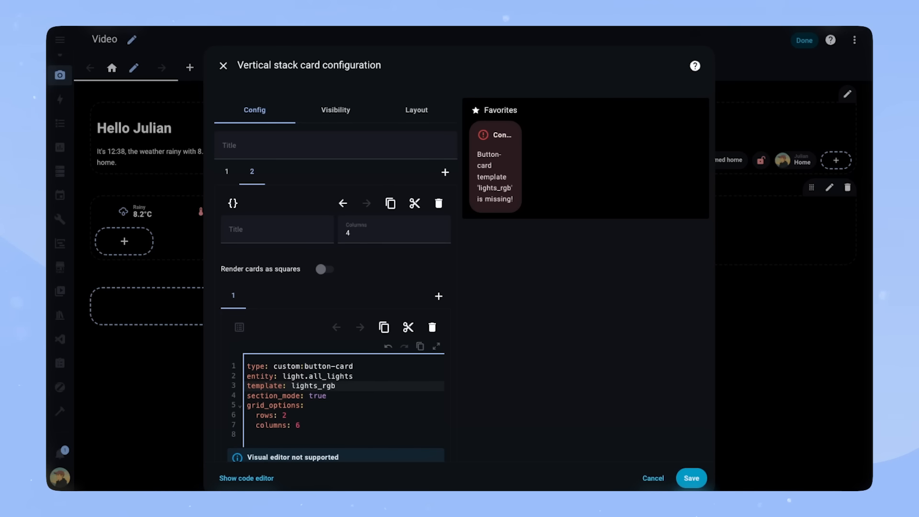
left_click(318, 386)
key("BackSpace")
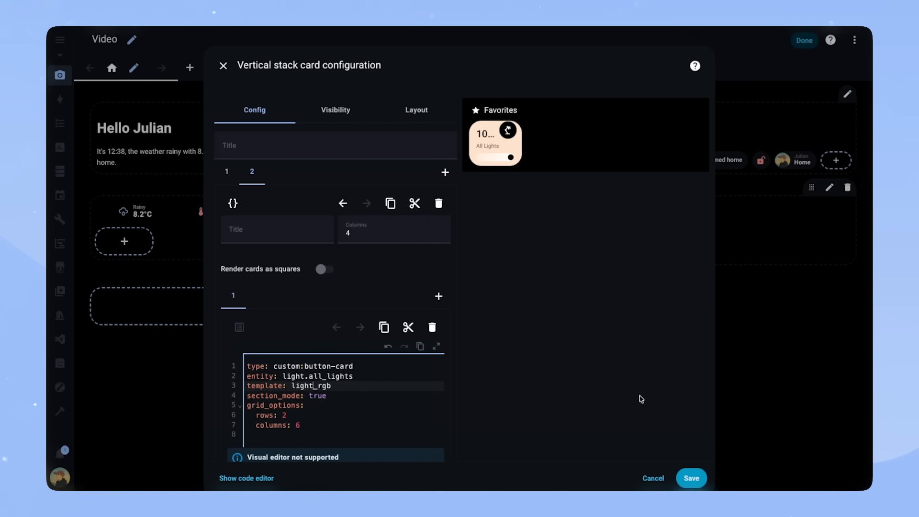
left_click(692, 478)
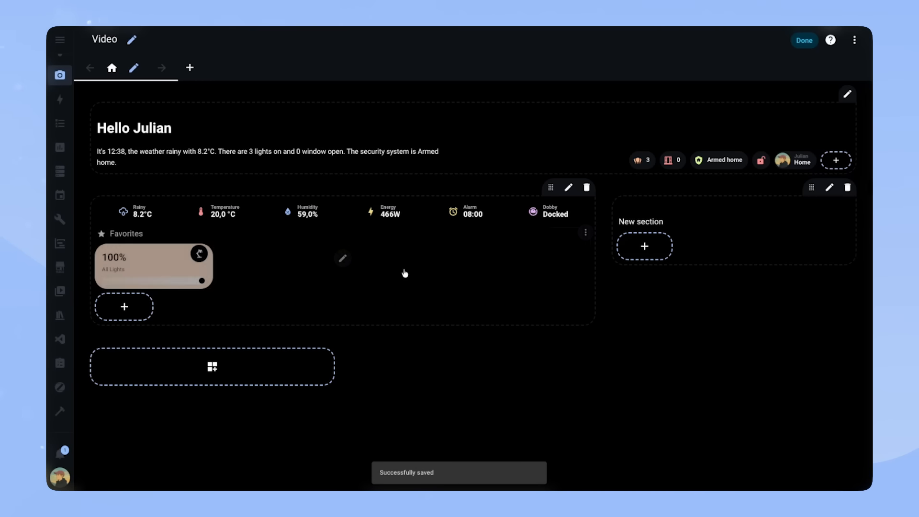
- Reopen the Favorites vertical stack and add a custom Button-Card as the grid's second card
left_click(343, 258)
left_click(252, 171)
left_click(439, 297)
scroll(366, 343, "down", 5)
scroll(369, 344, "up", 5)
left_click(335, 328)
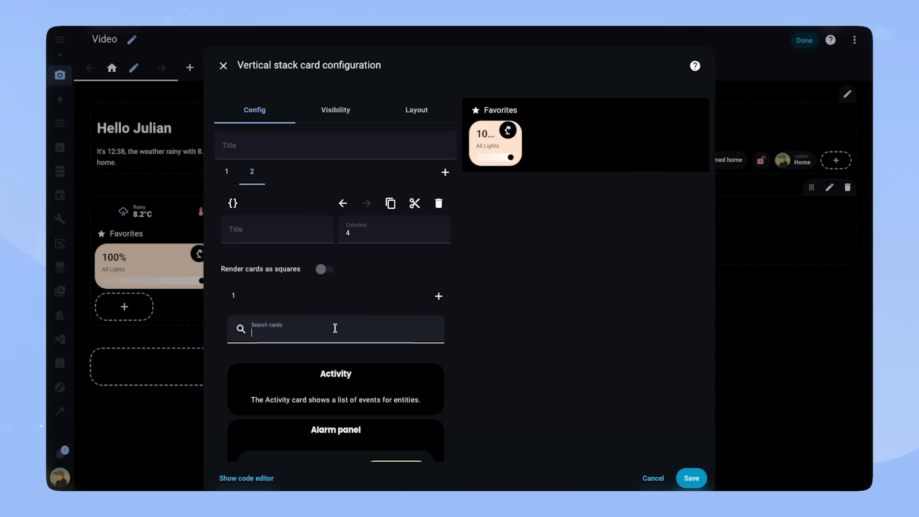
type("button")
scroll(408, 419, "down", 3)
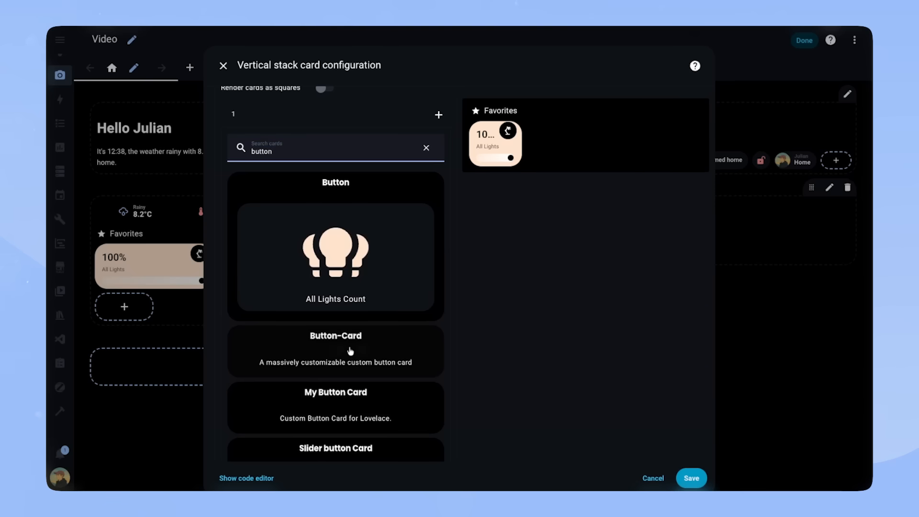
left_click(407, 349)
- Set the second button card's entity to switch.security_cameras and add the line "template: switch_template" below it
left_click_drag(353, 376, 282, 376)
type("switch.security_cameras")
key("Return")
key("Return")
type("template:")
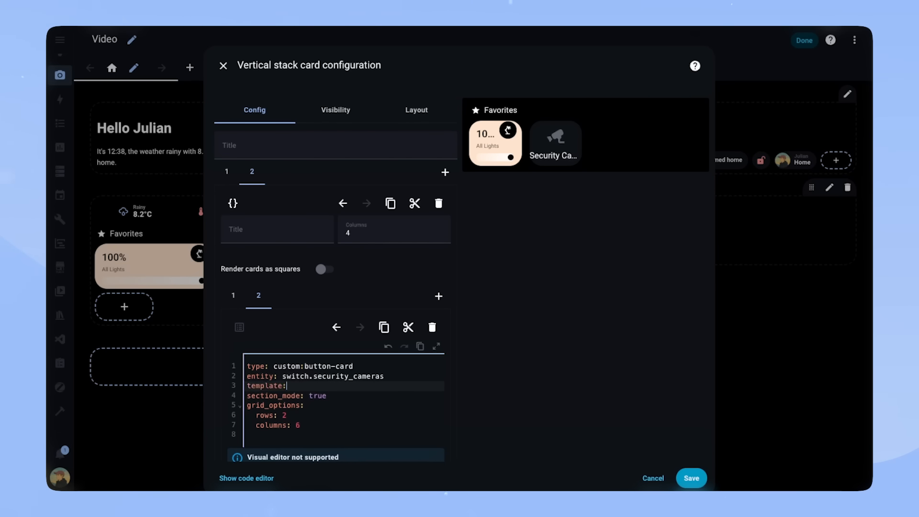
type(" switch_template")
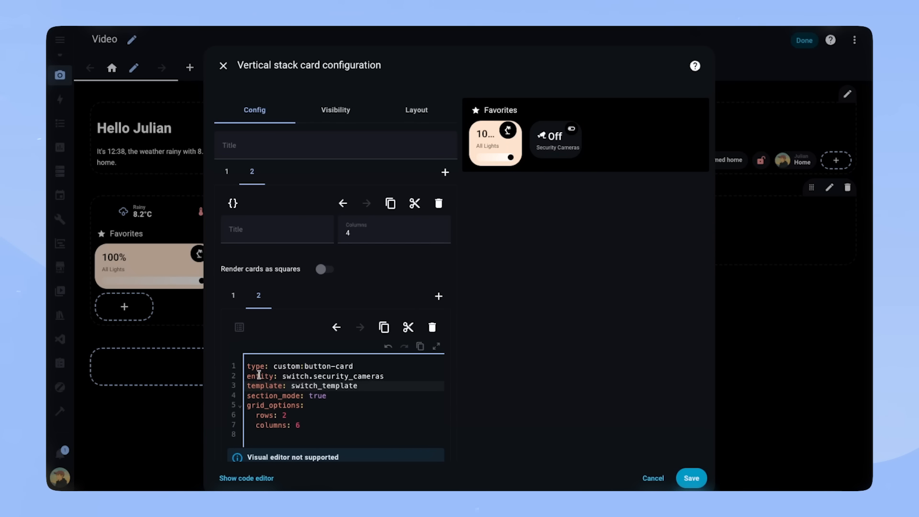
- Replace the first button card's template with the switch_template value copied from the second card
left_click_drag(290, 389, 369, 388)
key("ctrl+c")
left_click(240, 300)
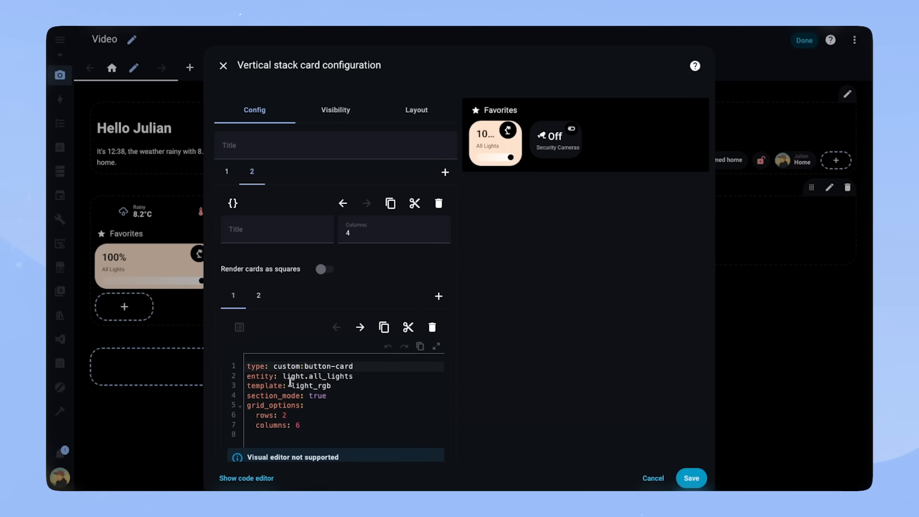
double_click(335, 386)
key("ctrl+v")
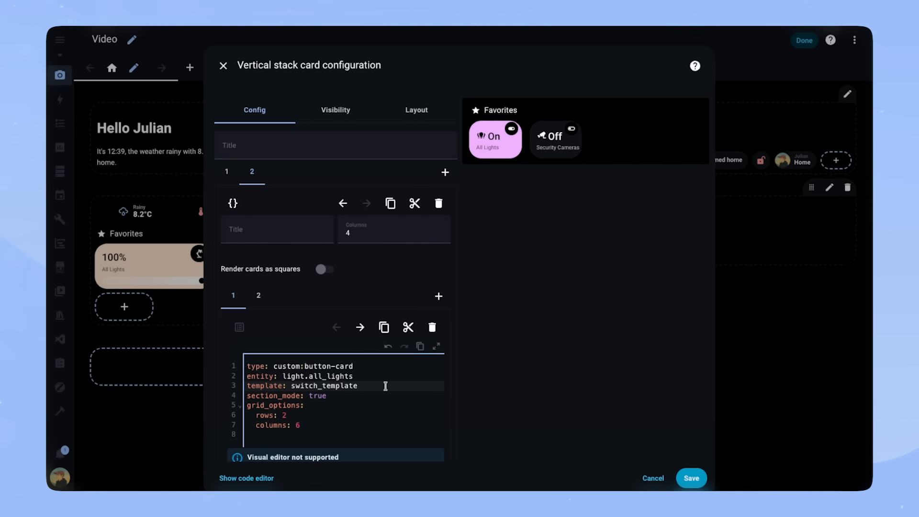
- Add a variables block to the first card with icon_on mdi:lightbulb-group and icon_off mdi:lightbulb-group-off
key("Return")
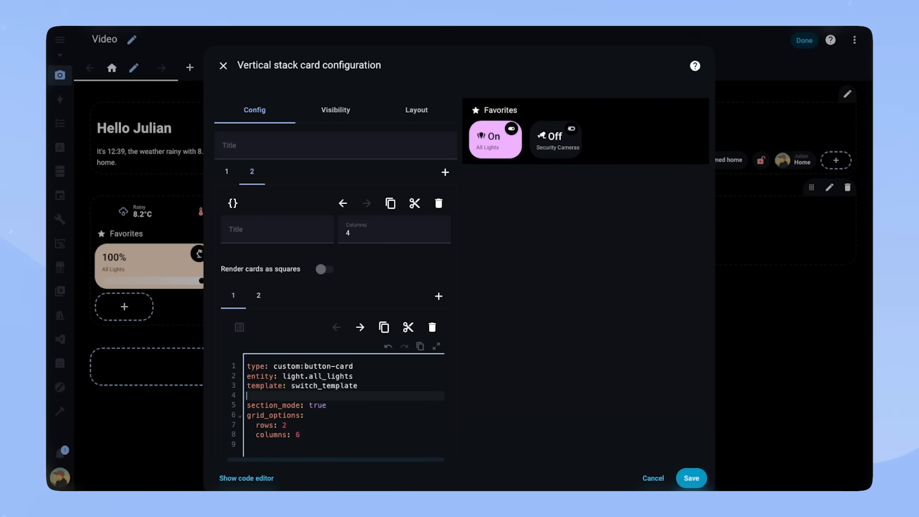
type("variables:")
key("Return")
type("icon")
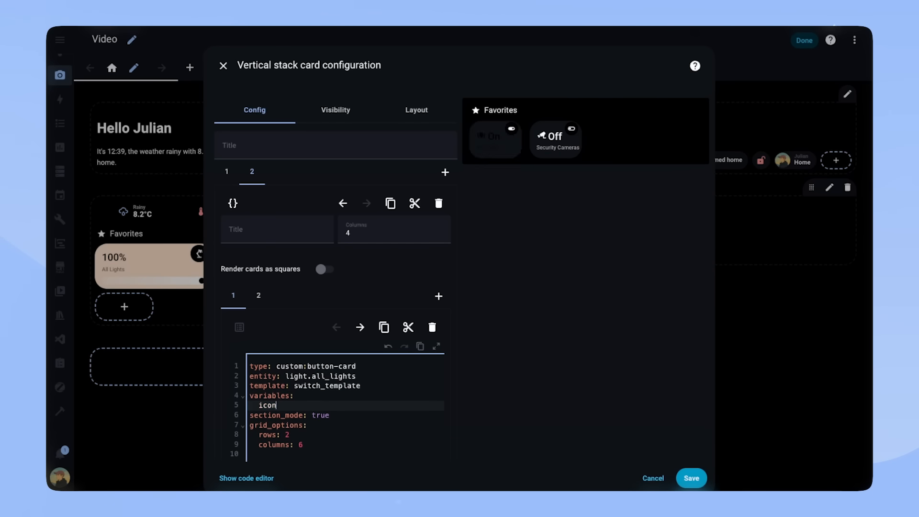
type("_on: mdi:lightbulb-group")
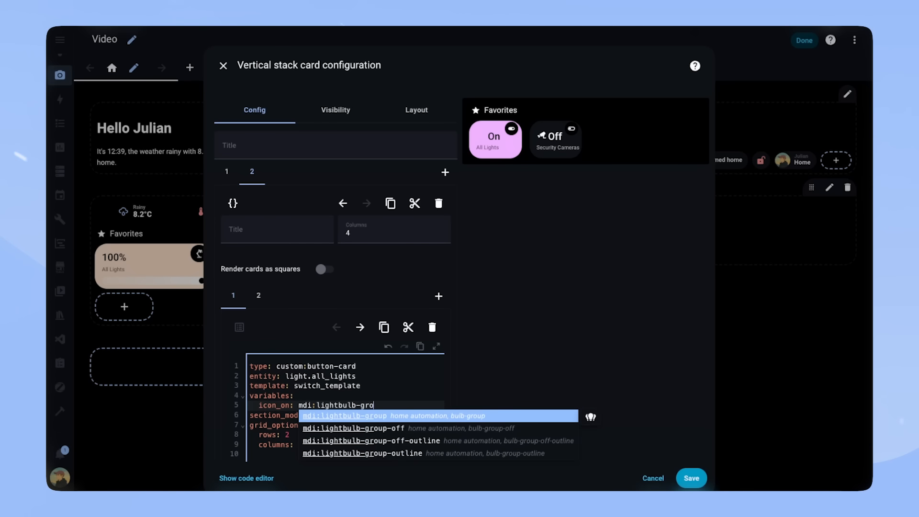
key("Return")
type("icon_off: mdi:lightbulb-group-off")
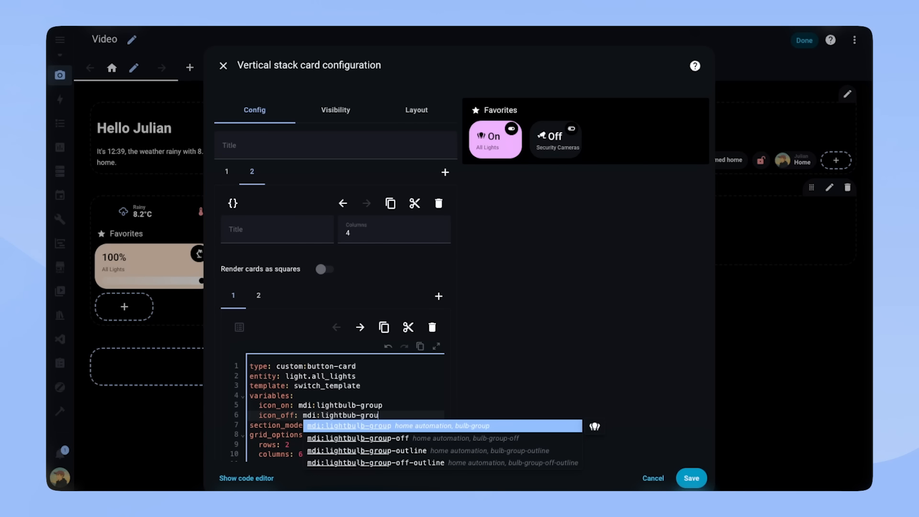
- Add a color variable set to var(--yellow) below icon_off in the first card
key("Return")
type("color: var(--orange)")
key("BackSpace")
key("BackSpace")
key("BackSpace")
key("BackSpace")
key("BackSpace")
key("BackSpace")
key("BackSpace")
type("yellow)")
- Insert the same variables block below the second button card's template line and set its color to var(--red)
left_click(260, 298)
left_click(363, 386)
key("Return")
type("variables:   icon_on: mdi:lightbulb-group   icon_off: mdi:lightbulb-group-off   color: var(--yellow)")
double_click(332, 425)
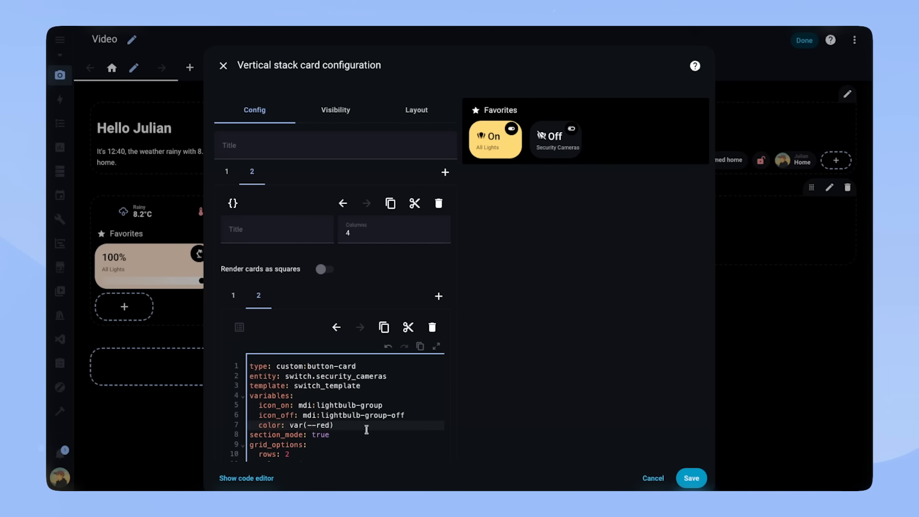
- Paste a copy of the second button card as the grid's third card and set its entity to the adaptive lighting brightness switch
left_click(384, 327)
left_click(439, 296)
left_click(331, 378)
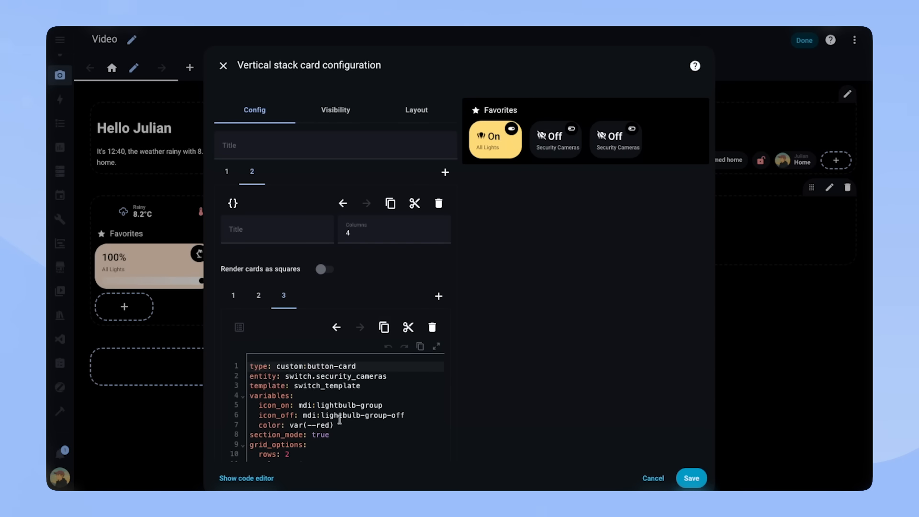
left_click(382, 376)
double_click(381, 376)
key("BackSpace")
key("Down")
key("Return")
scroll(310, 389, "left", 2)
- Set the security cameras card's icon_on to mdi:cctv and its icon_off to the matching off icon
left_click(261, 299)
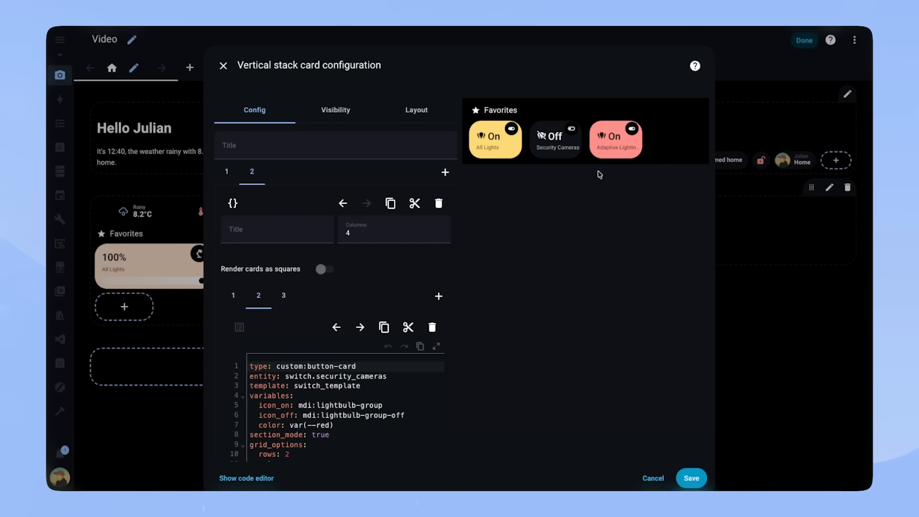
left_click_drag(318, 405, 398, 405)
type("cctv")
key("Return")
left_click_drag(321, 416, 405, 415)
type("cctv")
key("Down")
key("Return")
- Set the third button card's color to var(--orange) and save the Favorites stack
left_click(283, 295)
left_click_drag(317, 405, 399, 401)
double_click(322, 425)
type("orange")
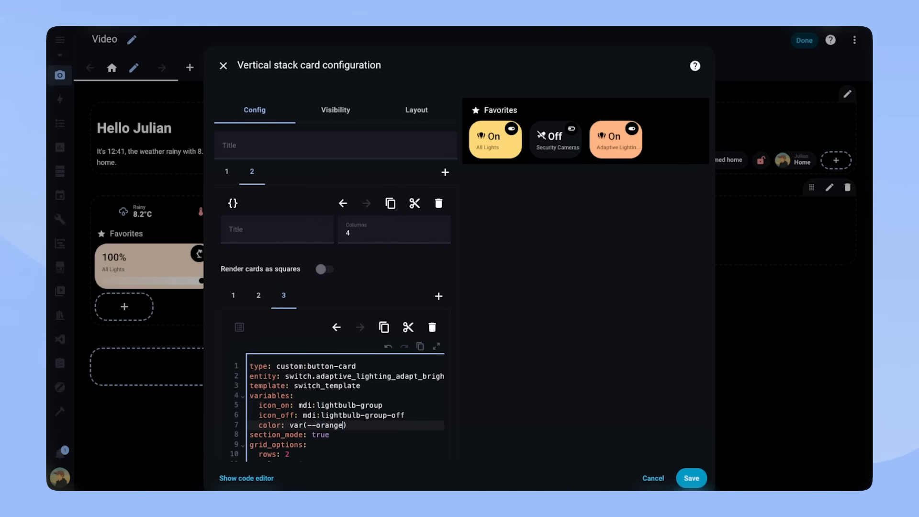
left_click(691, 478)
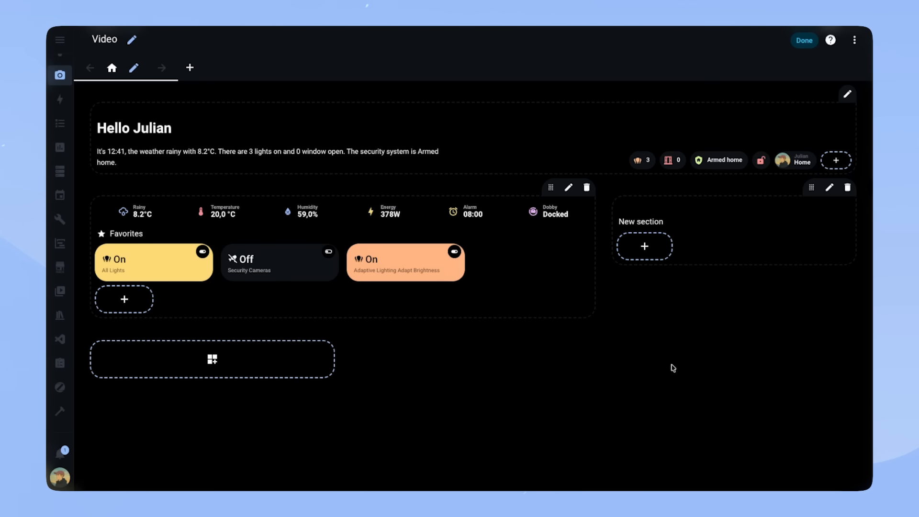
- Add a new vertical stack below the Favorites row and insert a heading card as its first card
left_click(125, 299)
type("verti")
left_click(300, 165)
left_click(318, 205)
type("heading")
left_click(364, 248)
- Title the heading Weather and give it the partly cloudy weather icon
double_click(281, 300)
type("Weather")
left_click_drag(259, 345, 327, 344)
type("partly")
key("BackSpace")
key("BackSpace")
key("BackSpace")
key("BackSpace")
key("BackSpace")
key("BackSpace")
type("weather-partly-cloudy")
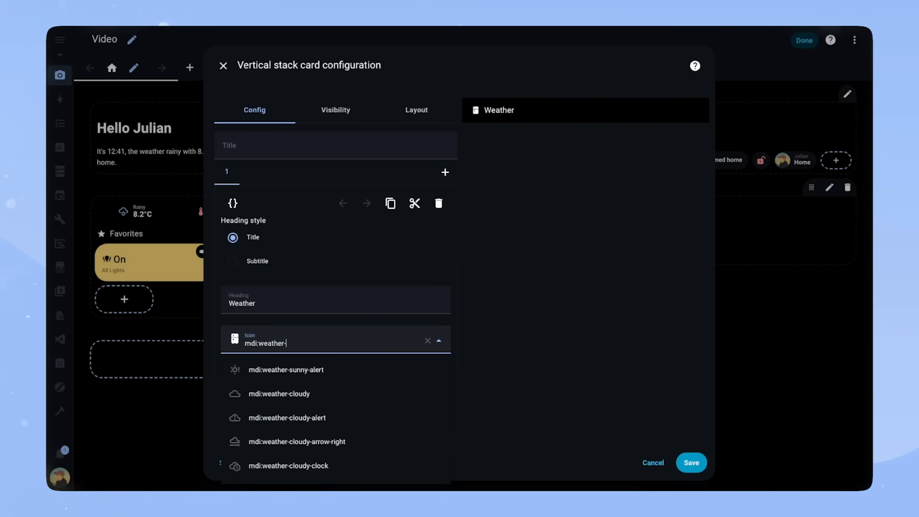
key("Down")
key("Return")
- Add a Clock Weather Card as the stack's second card, save the stack and finish editing the dashboard
left_click(445, 173)
left_click(335, 206)
type("clock")
left_click(371, 306)
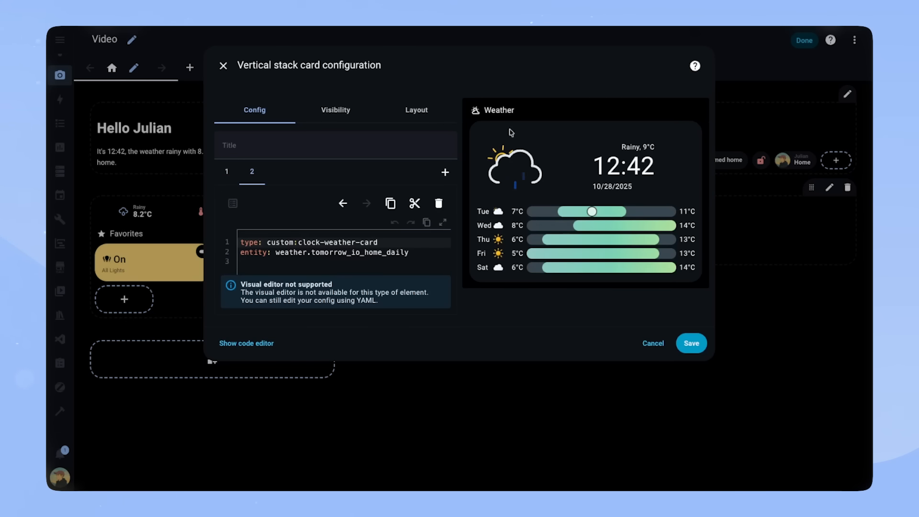
left_click(691, 343)
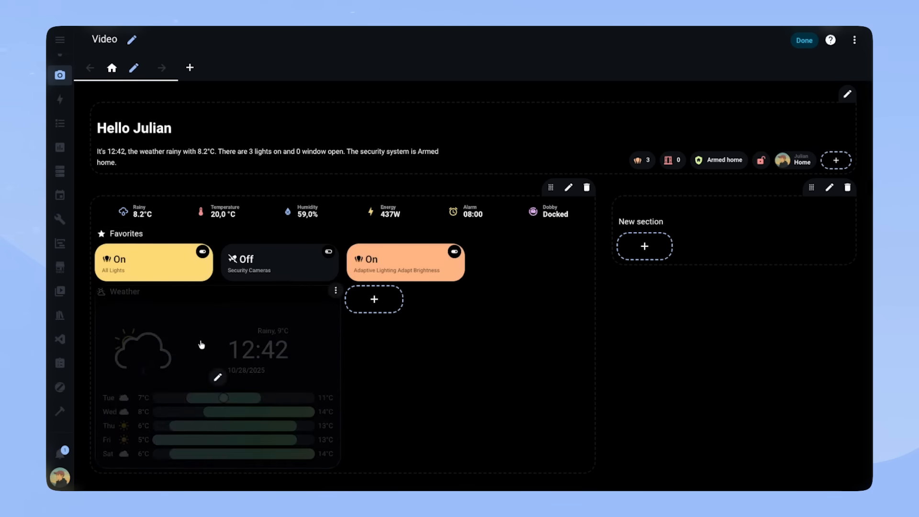
left_click(808, 41)
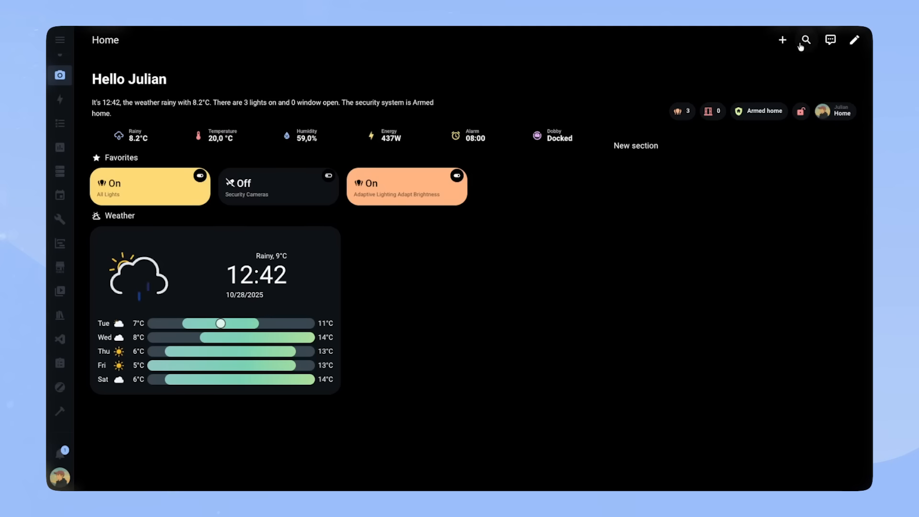
- Resume editing the dashboard and add another vertical stack beside the Weather stack
left_click(855, 39)
left_click_drag(227, 349, 269, 446)
left_click(375, 300)
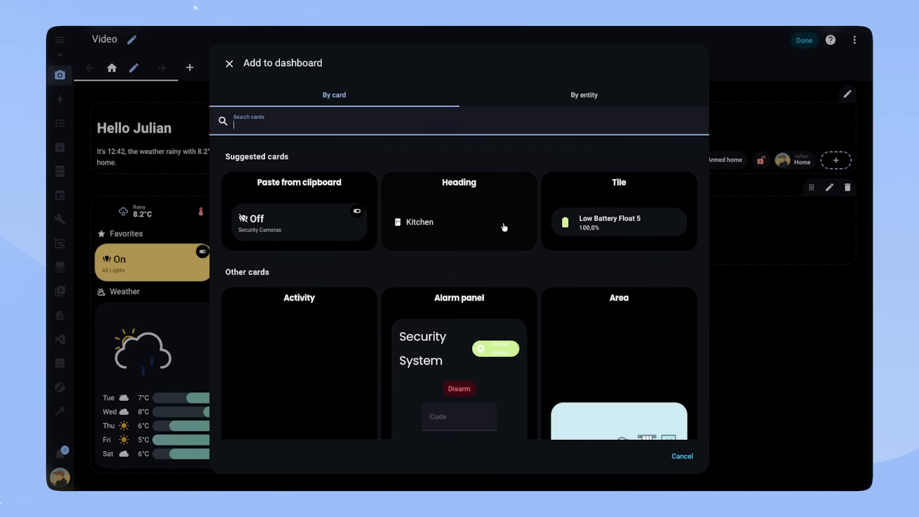
type("vertical")
left_click(338, 161)
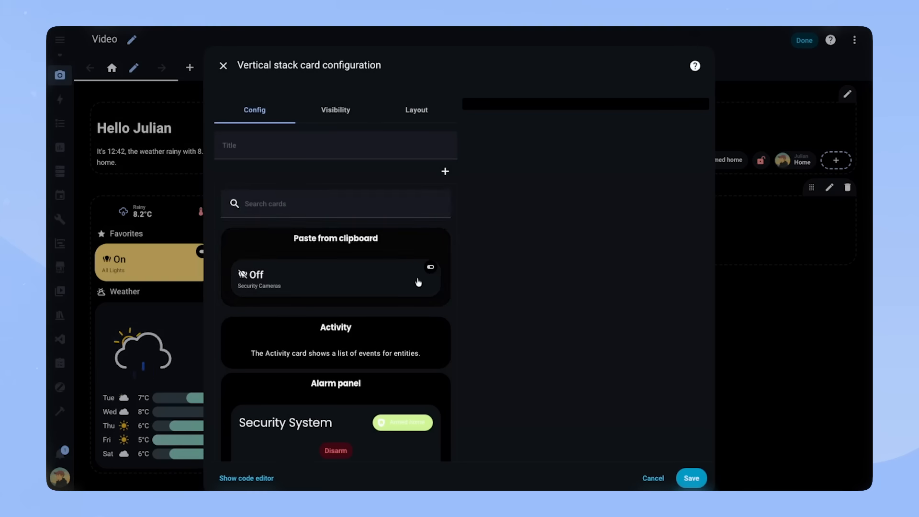
- Add a heading card as the new stack's first card, leaving the stack's own title empty
left_click(293, 145)
type("heading")
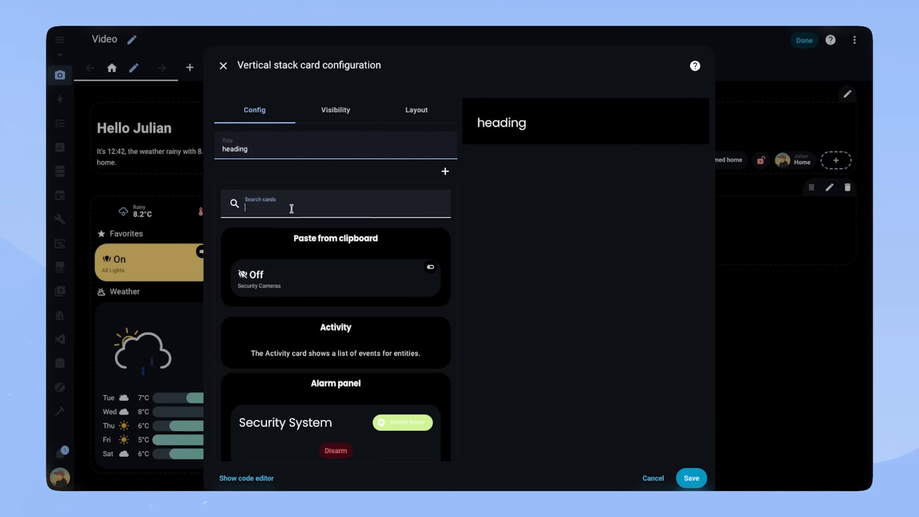
left_click(291, 209)
type("Heading")
triple_click(298, 149)
key("BackSpace")
left_click(306, 254)
- Title the heading Security and give it the security shield icon
left_click_drag(273, 304, 207, 304)
type("Security")
double_click(267, 344)
type("security")
left_click(268, 369)
- Add a Button-Card as the stack's second card with entity alarm_control_panel.security_system and template security_card
left_click(445, 172)
left_click(315, 212)
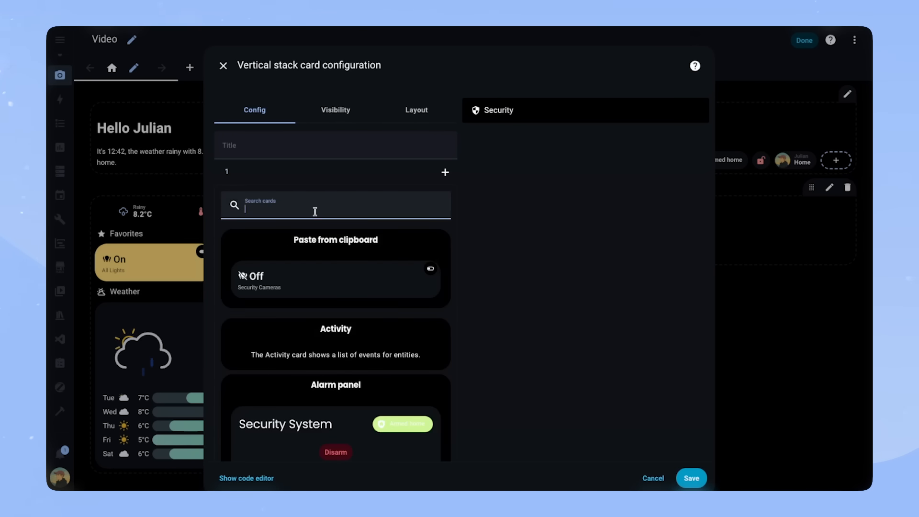
type("button")
left_click(353, 394)
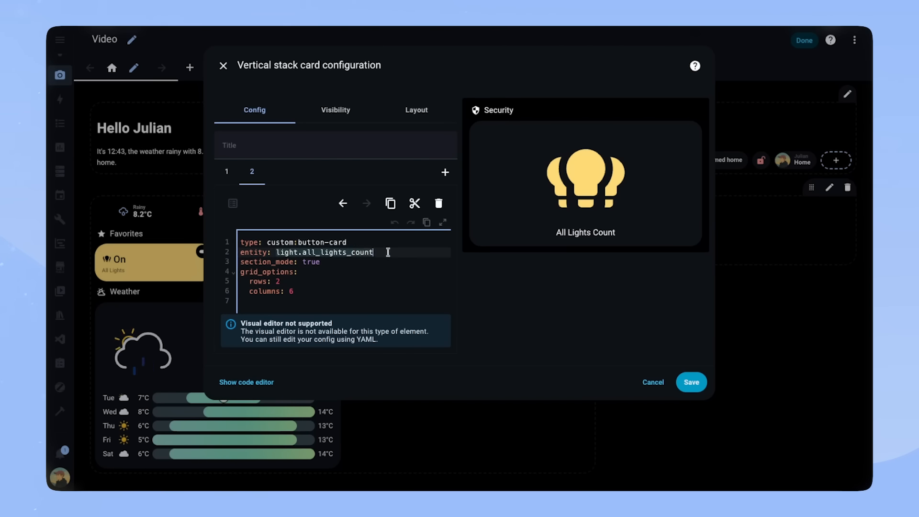
left_click_drag(276, 253, 375, 252)
type("alarm_control_panel.security_system")
key("Return")
key("Return")
type("template: security_card")
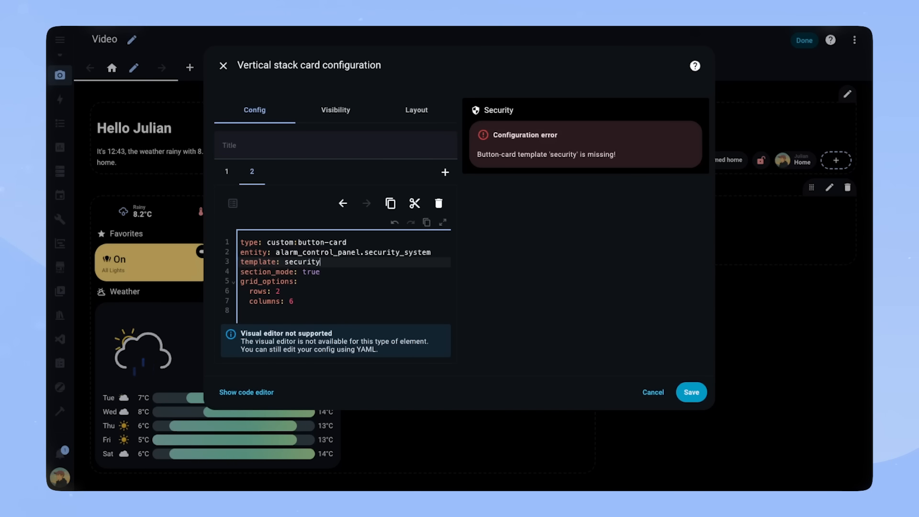
- Add a grid card with 2 columns and square rendering off as the third card, and paste the copied security card into it
left_click(391, 203)
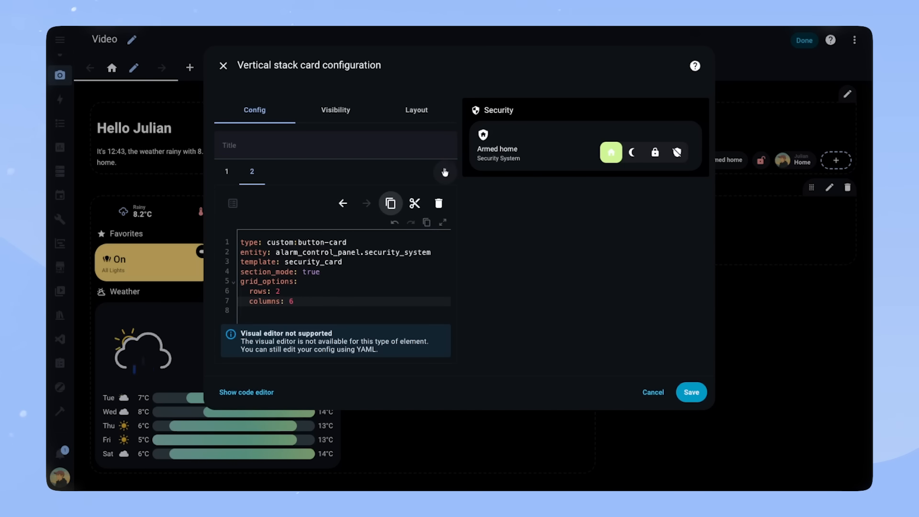
left_click(446, 172)
type("gri")
left_click(336, 254)
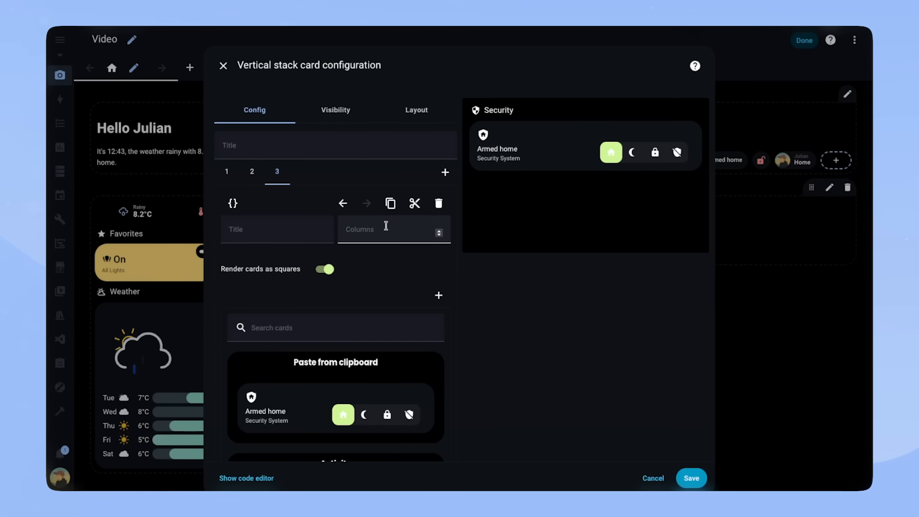
left_click(342, 389)
- Change the pasted card's entity to the homeowner's person entity
left_click_drag(282, 376, 451, 379)
type("person.")
key("Down")
key("Down")
key("Down")
key("Down")
key("Return")
- Set the person card's template to person_card_small
left_click_drag(292, 386, 375, 385)
type("person_small")
key("Left")
key("Left")
key("Left")
key("Left")
key("Left")
type("card_")
- Add a variables block to the person card with sensor set to the homeowner's iPhone 12 battery level sensor
key("End")
key("Return")
type("variables:")
key("Return")
type("sensor: sensor.battery_level")
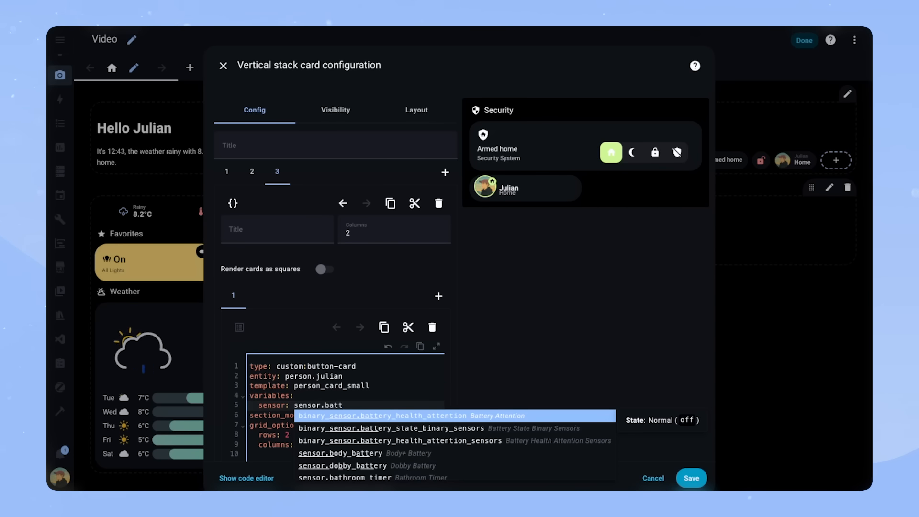
key("Down")
key("Down")
key("Down")
key("Down")
key("Down")
key("Down")
key("Down")
key("Down")
key("Down")
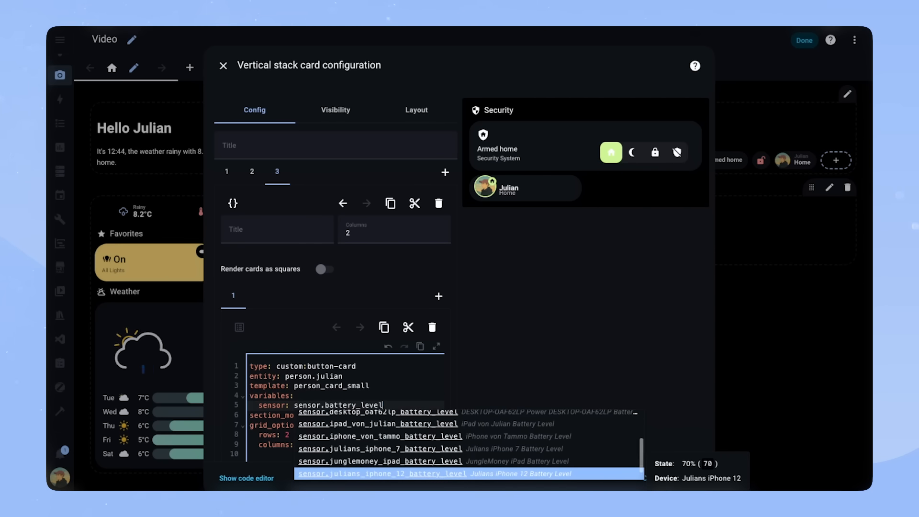
key("Return")
- Paste a copy of the person card as the grid's second card and set its entity to the other resident's person entity
left_click(384, 328)
left_click(439, 296)
left_click(322, 390)
double_click(326, 377)
type("anna")
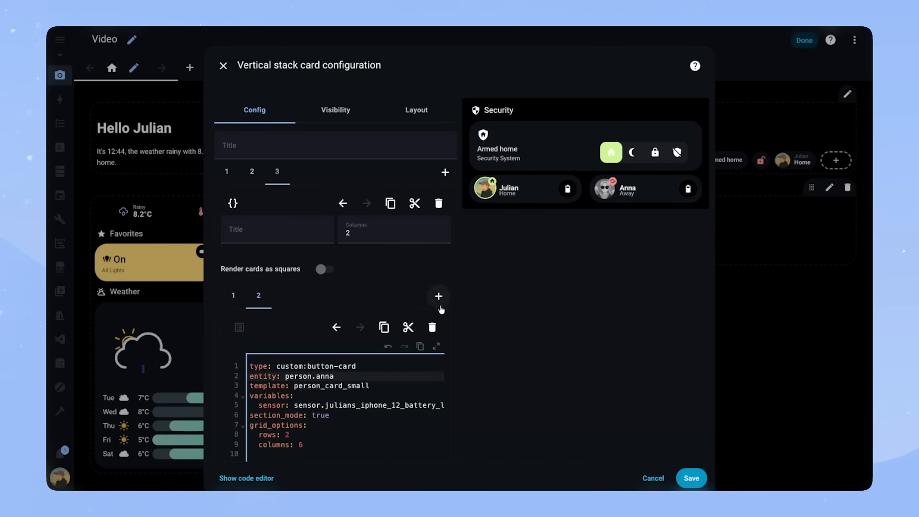
- Paste a third copy of the person card into the grid and set its entity to the dog's person entity
left_click(438, 297)
left_click(352, 390)
double_click(333, 376)
type("dog")
- Paste a fourth person card for person.guest, save the Security stack and leave edit mode
left_click(439, 297)
left_click(344, 390)
double_click(331, 376)
type("guest")
left_click(692, 478)
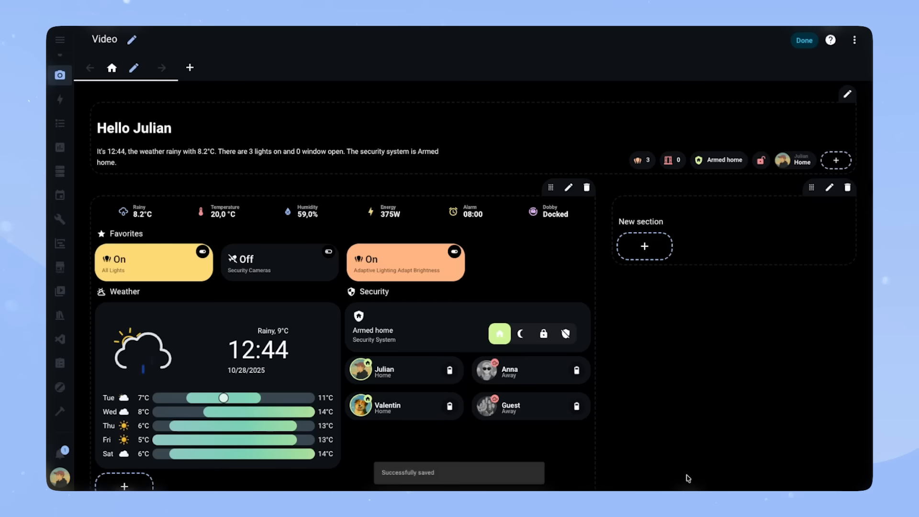
left_click(805, 41)
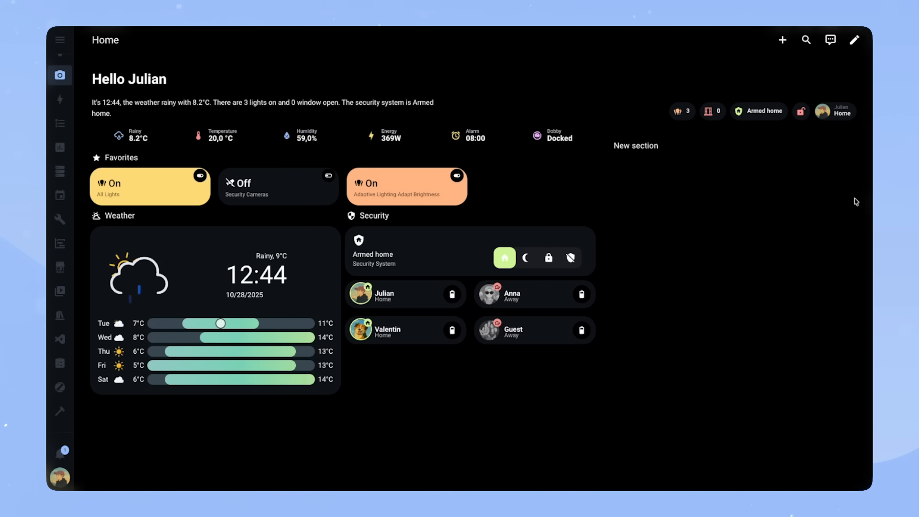
- Change the heading text of the New section to Rooms
left_click(855, 40)
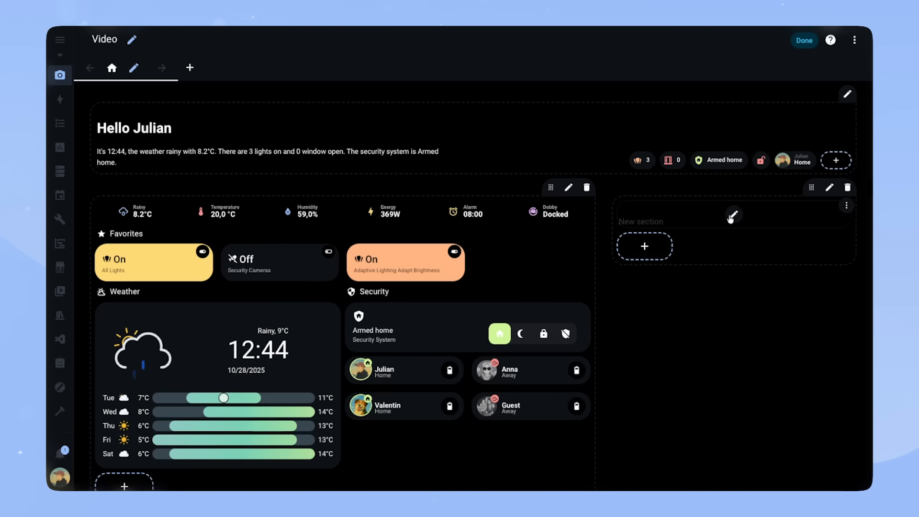
left_click(728, 214)
left_click(286, 221)
key("ctrl+a")
type("Ro")
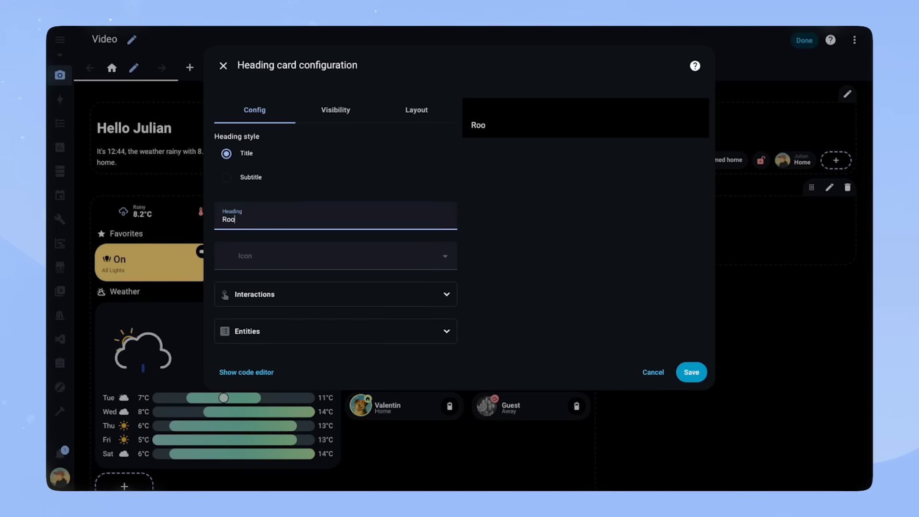
- Give the Rooms heading the mdi:floor-plan icon and save the heading card
left_click(277, 258)
type("floorplan")
key("ctrl+a")
type("floor-pla")
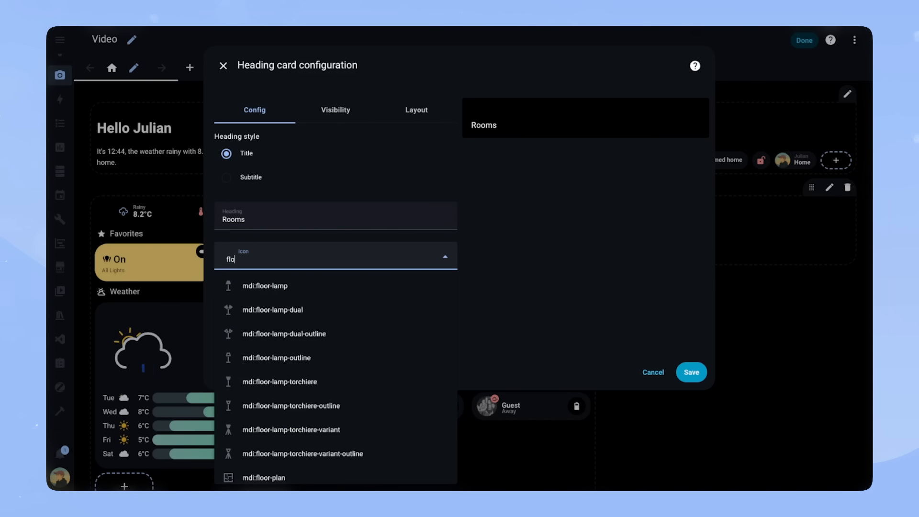
left_click(280, 286)
left_click(691, 372)
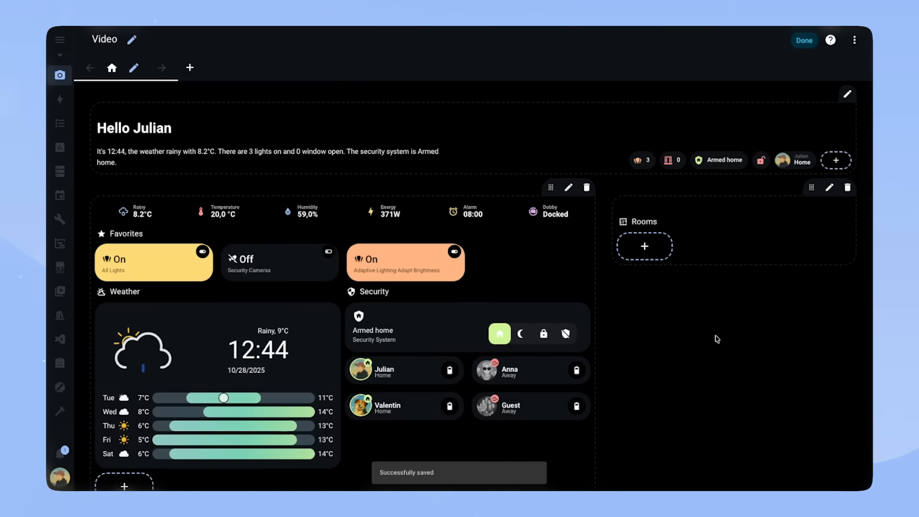
- Add a grid card with 2 columns to the Rooms section, insert the copied person card and disable rendering cards as squares
left_click(645, 246)
left_click(407, 125)
type("grid")
left_click(325, 175)
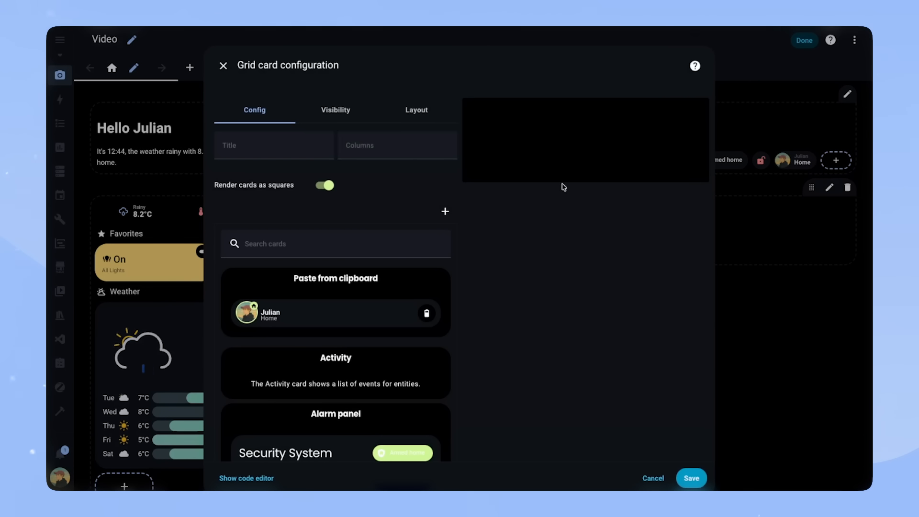
left_click(393, 149)
type("2")
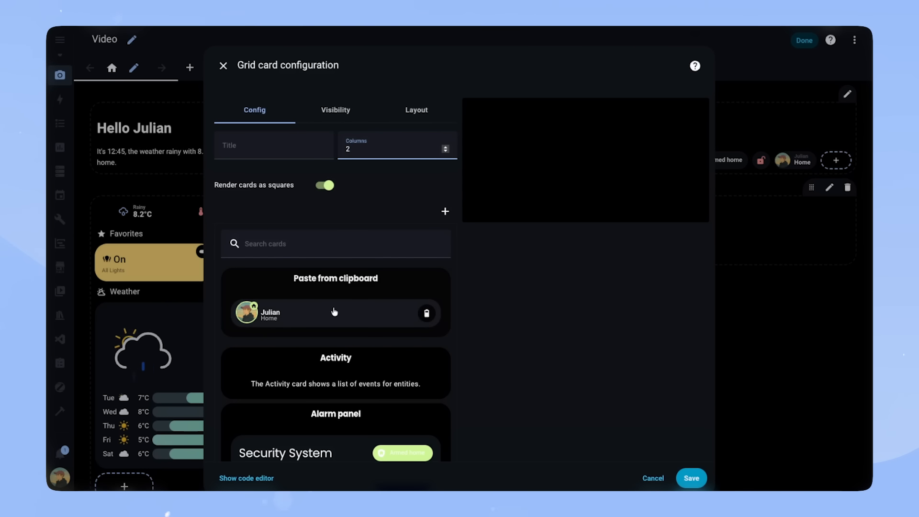
left_click(302, 305)
left_click(321, 185)
- Set the pasted card's entity to light.living_room_lights and its template to room_card
left_click(280, 292)
type("light.living")
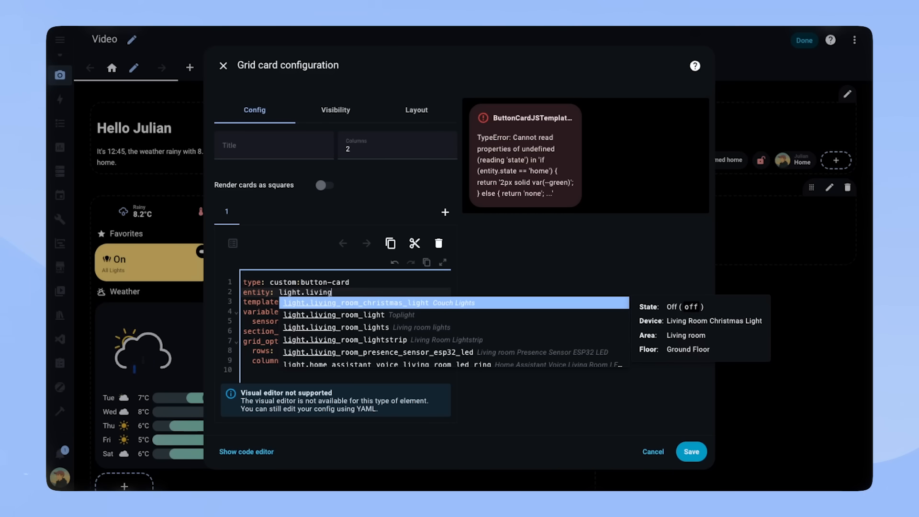
key("Down")
key("Down")
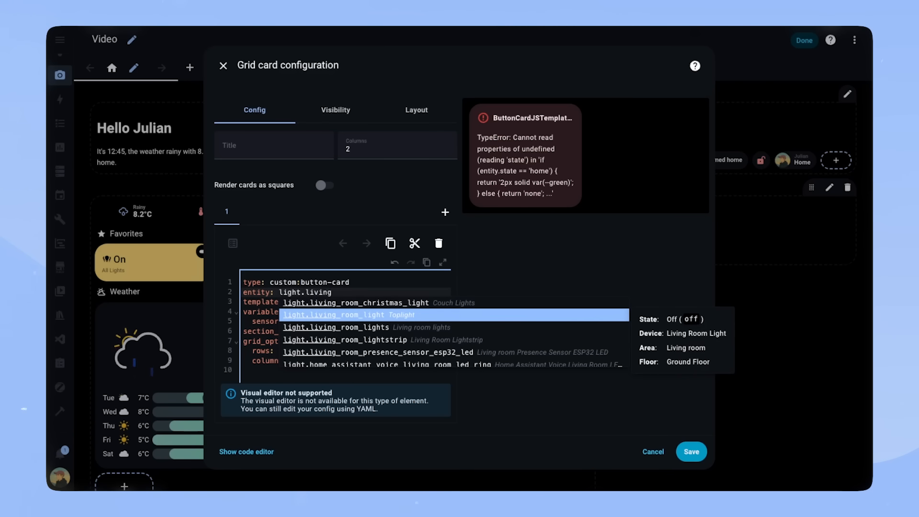
key("Return")
left_click_drag(286, 304, 364, 303)
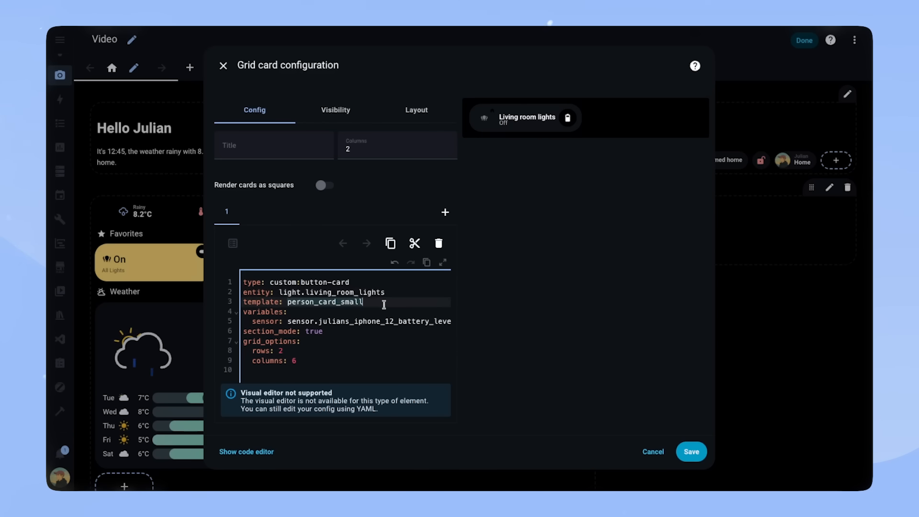
type("room_card")
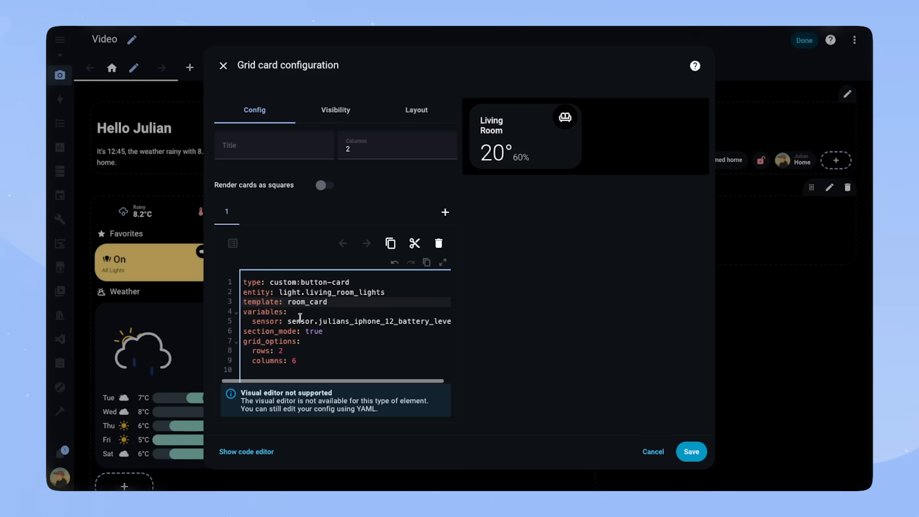
- Replace the living room card's sensor variable with icon set to mdi:sofa
double_click(269, 321)
type("icon")
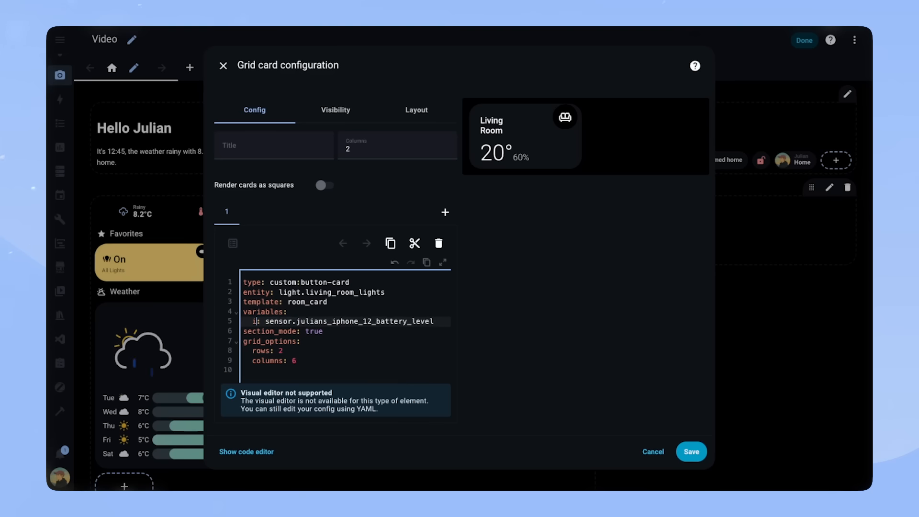
left_click_drag(276, 321, 444, 321)
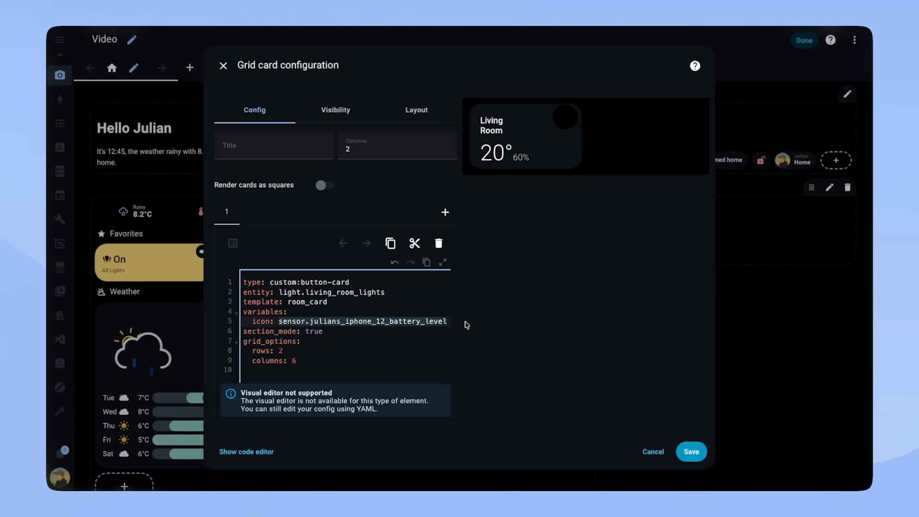
type("mdi:sofa")
key("Return")
- Add a sensor variable to the living room card with binary_sensor.living_room_window_door_sensor
key("Return")
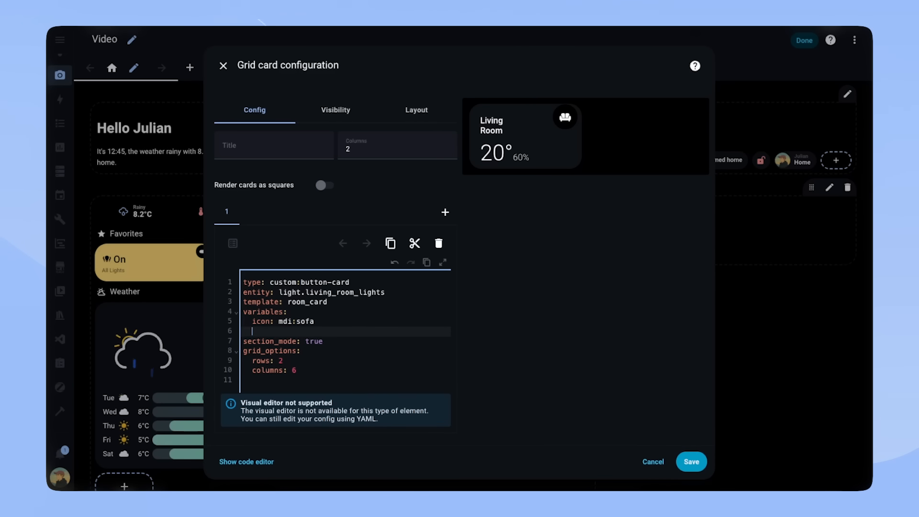
type("sensor: ")
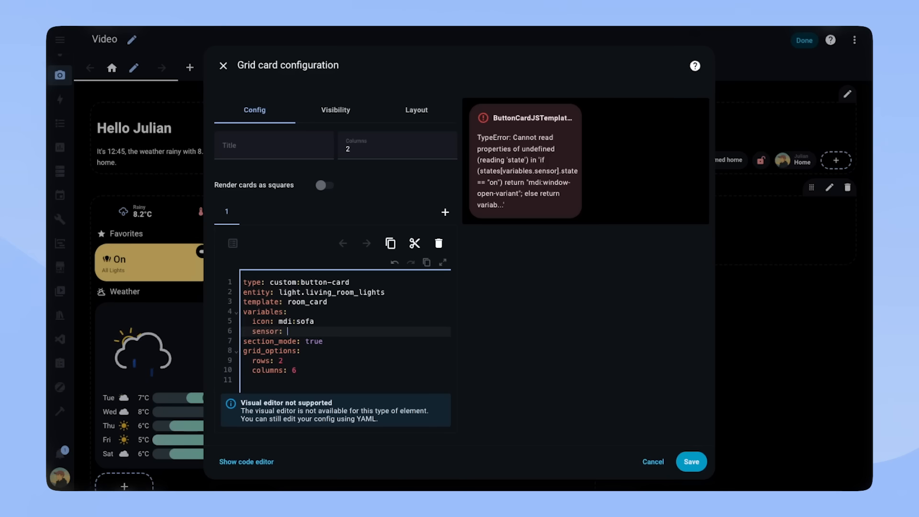
type("binary_sensor.living_room_window")
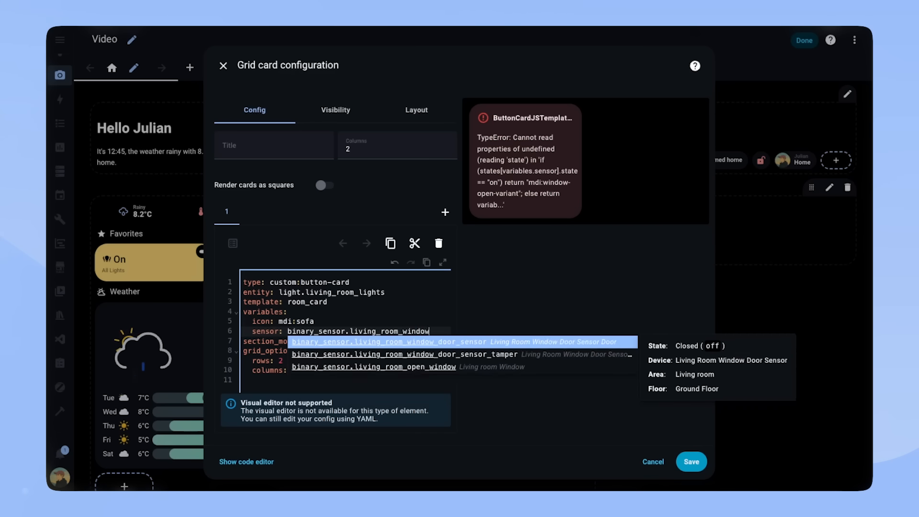
key("Return")
- Paste the state variable's template for living room temperature and humidity into the card and outdent its code block
key("Return")
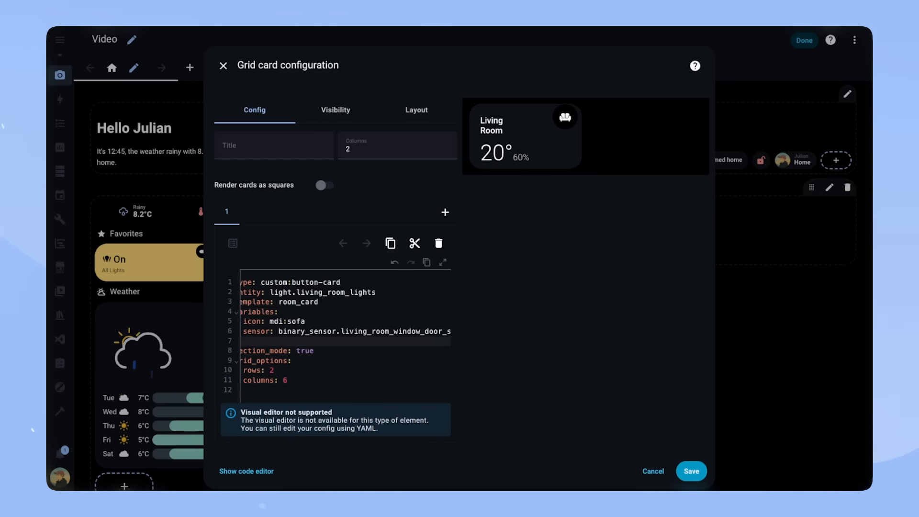
key("ctrl+v")
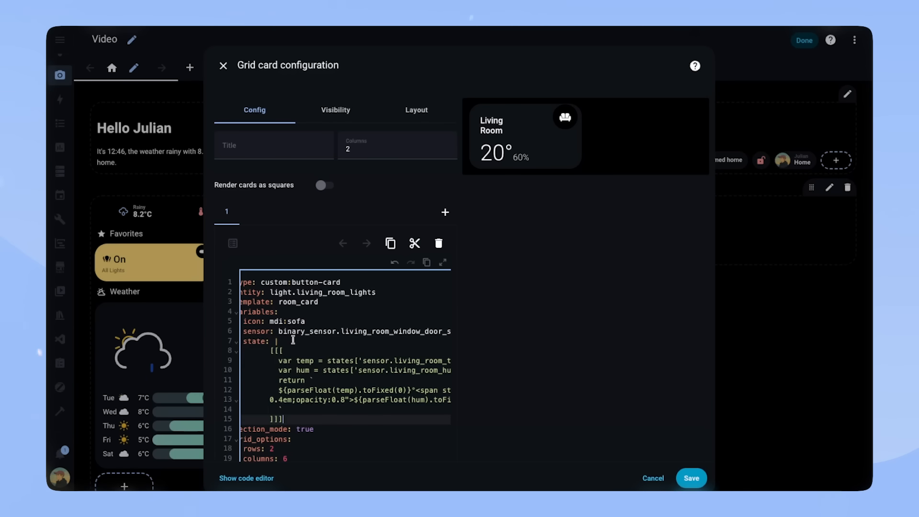
left_click(275, 353, "shift")
key("shift+Tab")
key("shift+Tab")
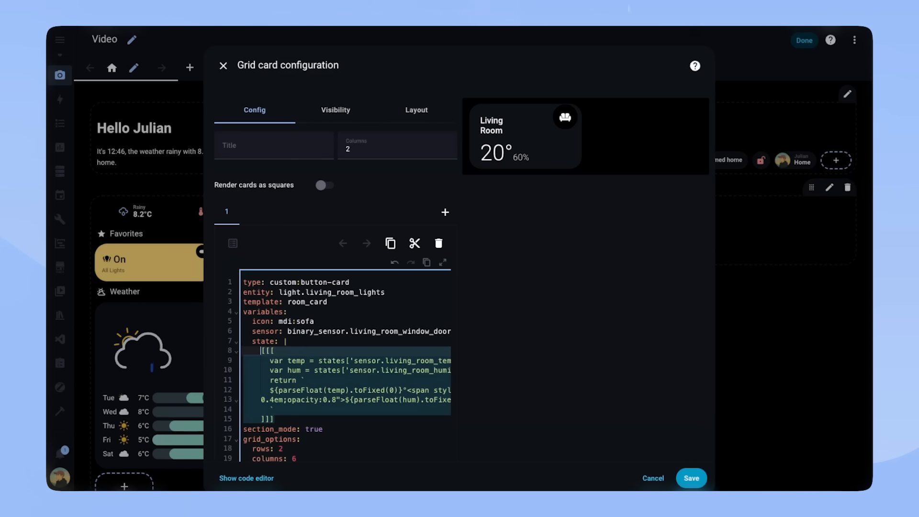
left_click(357, 362)
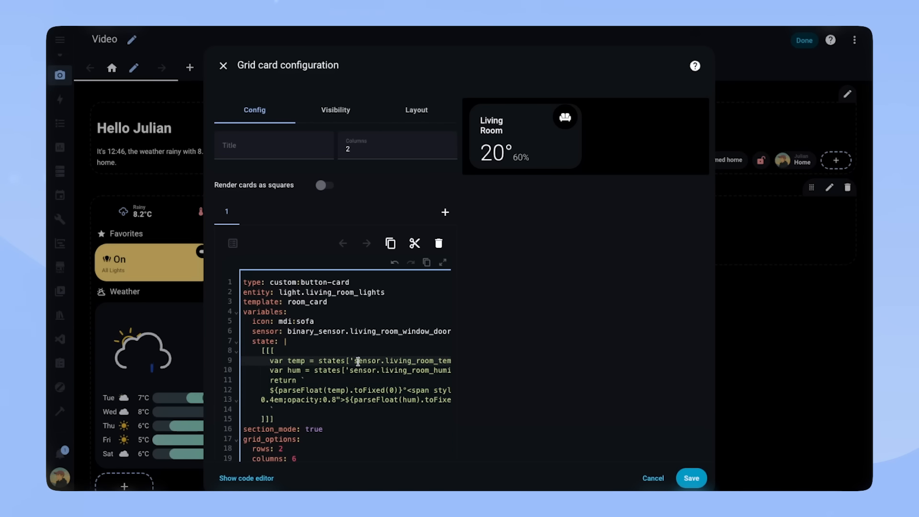
key("shift+End")
left_click_drag(271, 372, 381, 373)
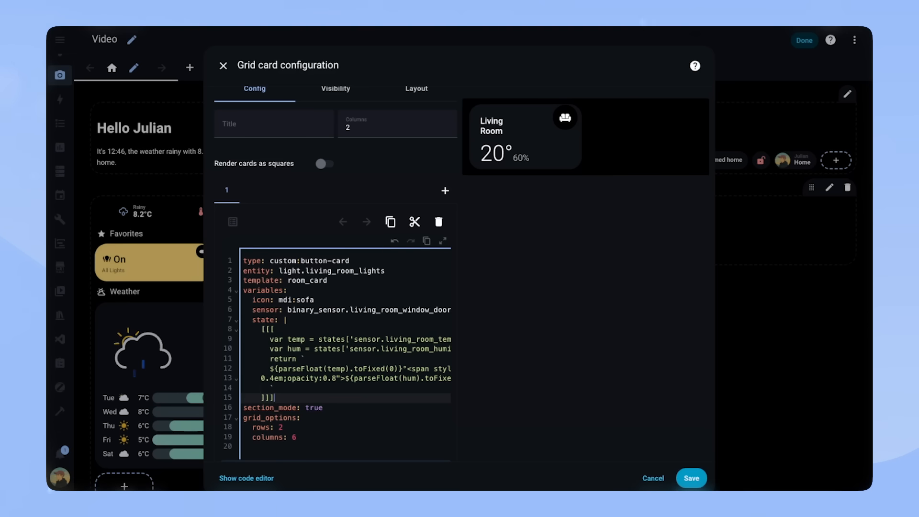
- Add a tap_action to the living room card with action navigate and navigation_path #living-room
key("Return")
type("tap_action:")
key("Return")
type("action: navigate")
key("Return")
type("navigation_path: ")
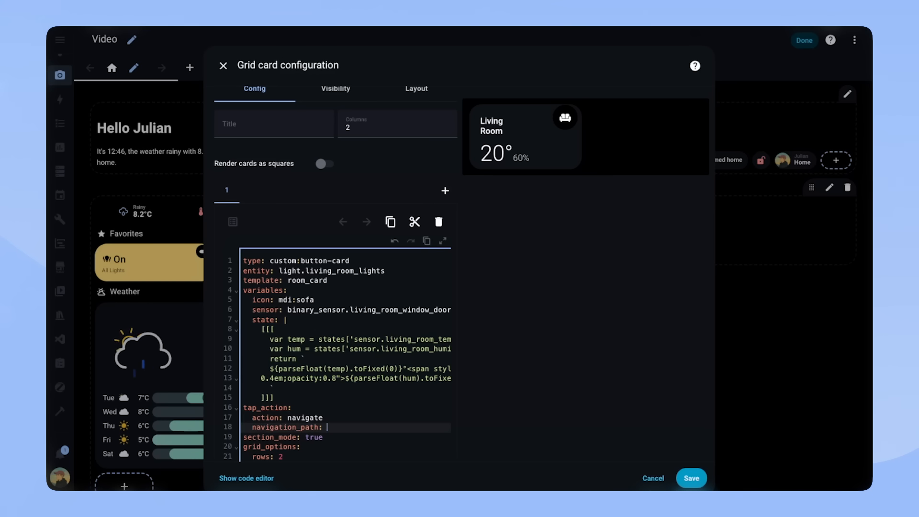
type("'#living-room'")
- Paste a copy of the living room card as the second card, with entity light.bed_room_lights and navigation_path #bed-room
left_click(391, 222)
left_click(445, 190)
left_click(406, 291)
key("ctrl+BackSpace")
type("bed_room_lights")
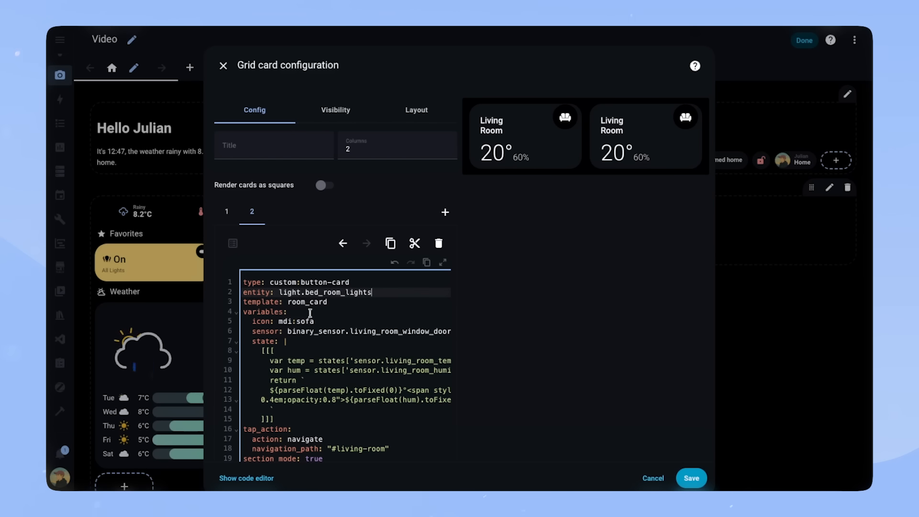
left_click(350, 449)
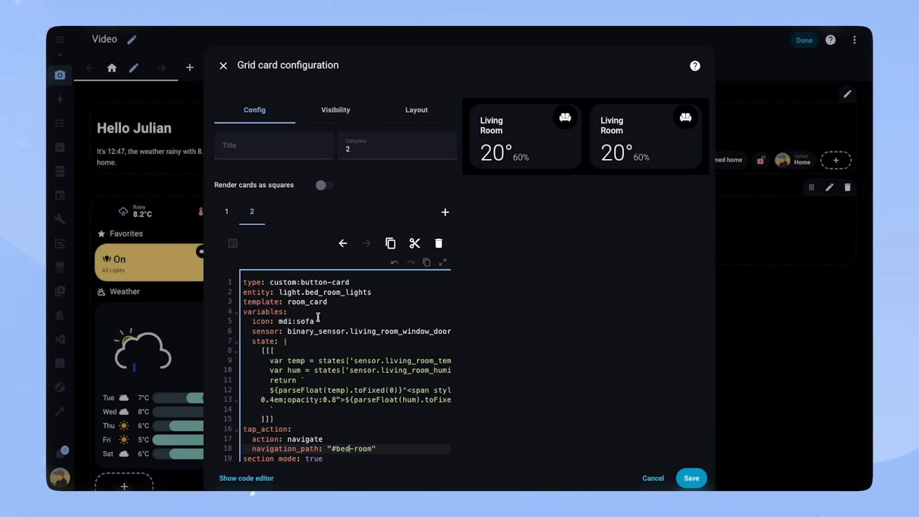
- Set the second room card's sensor variable to binary_sensor.bed_room_window_door_sensor
double_click(374, 331)
type("bedroom")
key("BackSpace")
key("BackSpace")
key("BackSpace")
key("BackSpace")
type("_room_window_door_sensor")
key("Return")
- Set the second room card's icon variable to mdi:bed
left_click(312, 323)
key("BackSpace")
key("BackSpace")
key("BackSpace")
key("BackSpace")
type("bed")
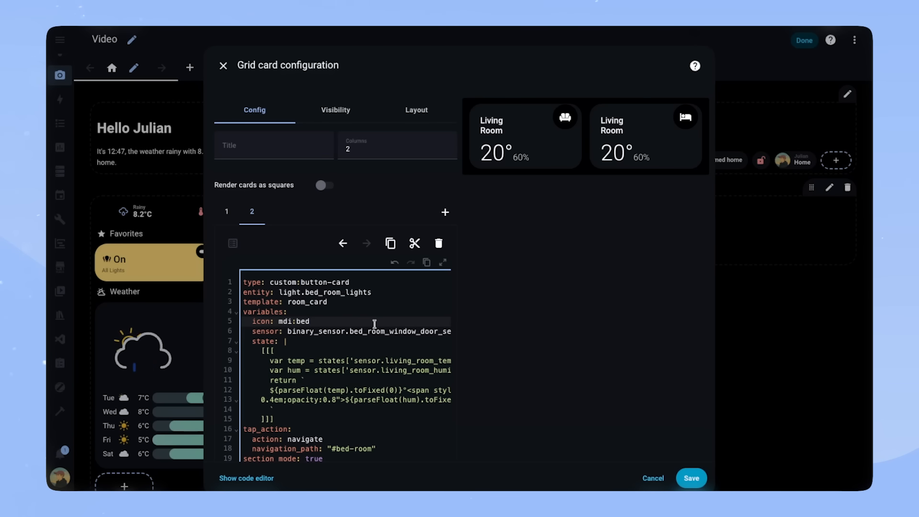
- Point the second card's state template at sensor.bed_room_temperature and sensor.bed_room_humidity
left_click(367, 419)
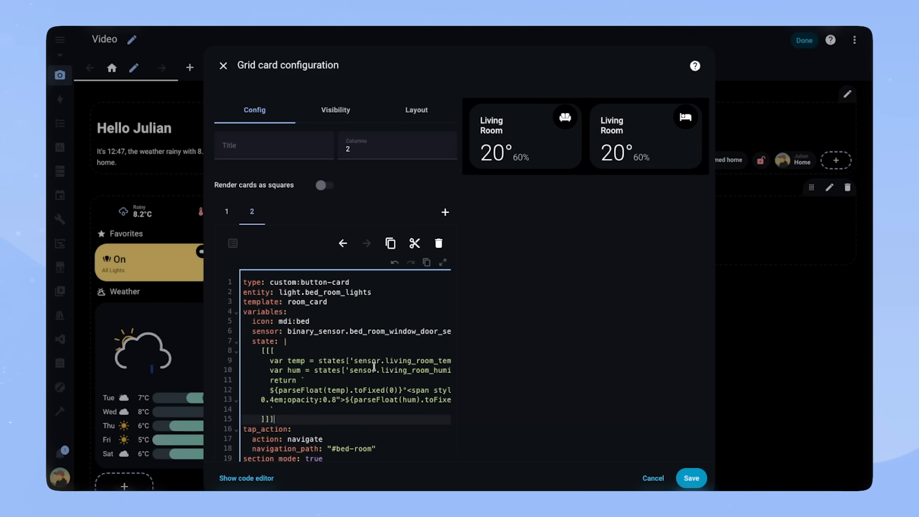
scroll(365, 365, "right", 1)
double_click(367, 362)
type("bed_room_temperature")
key("Return")
left_click(355, 370)
double_click(355, 371)
type("bed_room_humidity")
key("Return")
scroll(357, 355, "left", 1)
- Add the name Bedroom to the second room card, save the grid card and leave edit mode
left_click(360, 301)
key("Return")
type("name: Bedroom")
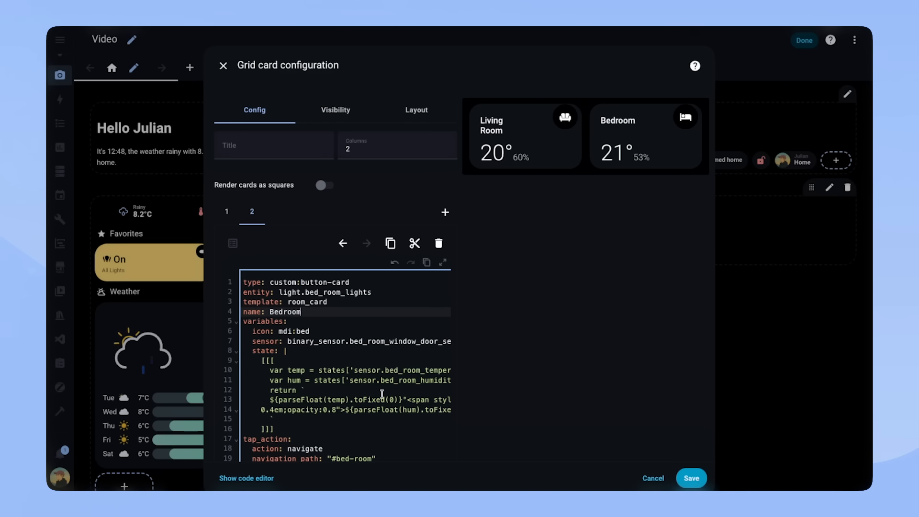
scroll(370, 398, "down", 3)
left_click(691, 478)
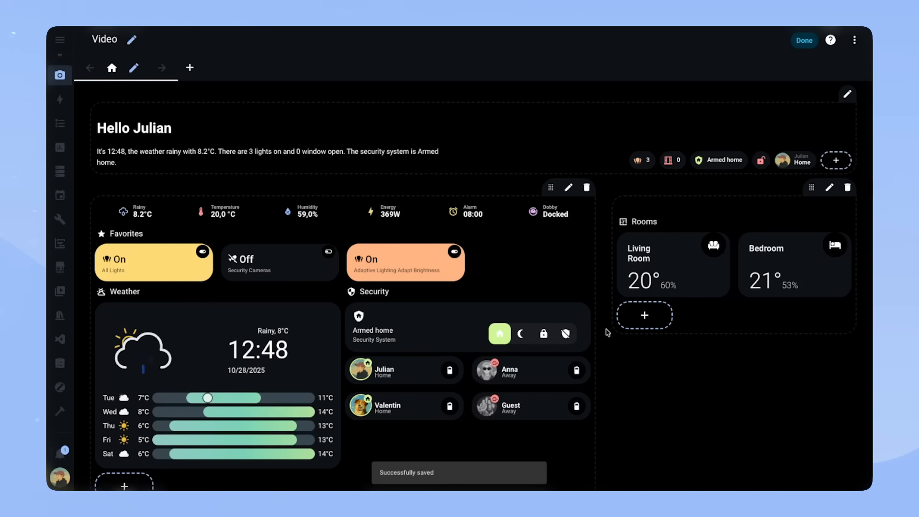
left_click(805, 40)
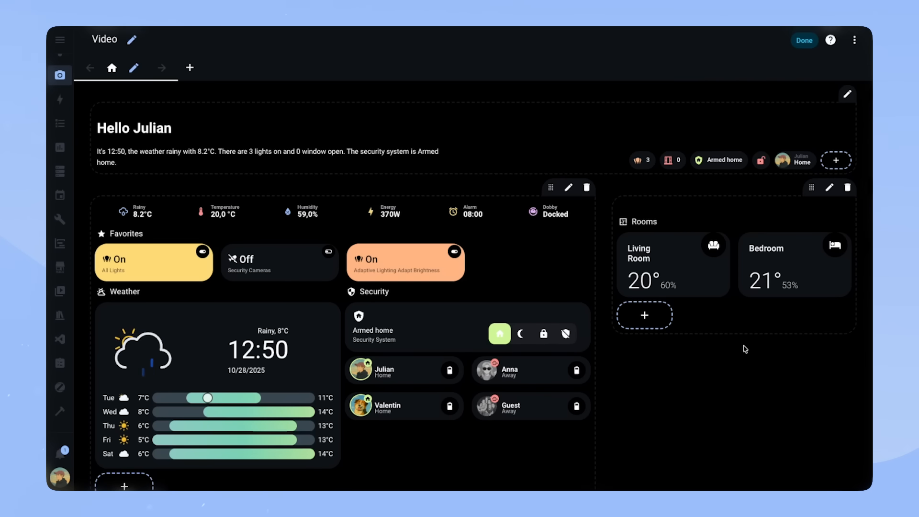
- Reopen the Rooms grid card's configuration and delete the section_mode and grid_options lines from the living room card
left_click(733, 263)
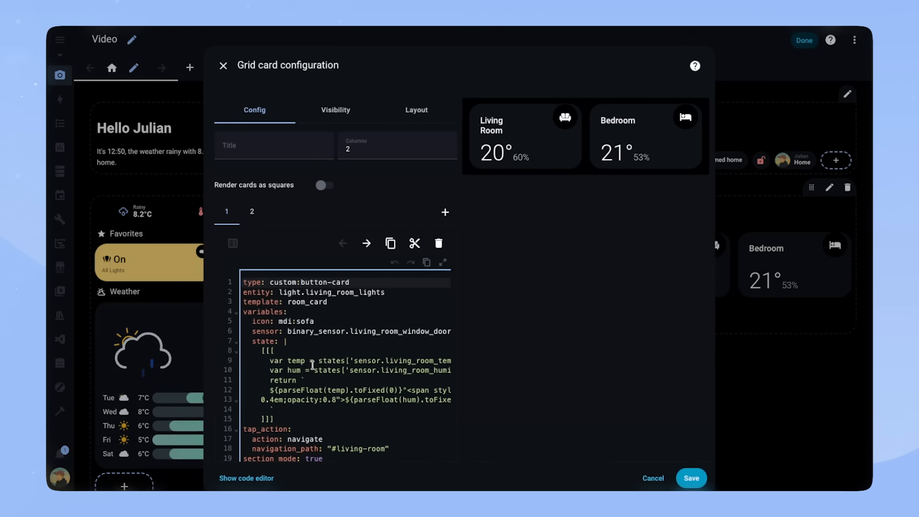
scroll(335, 287, "down", 3)
left_click_drag(297, 387, 238, 359)
key("BackSpace")
key("BackSpace")
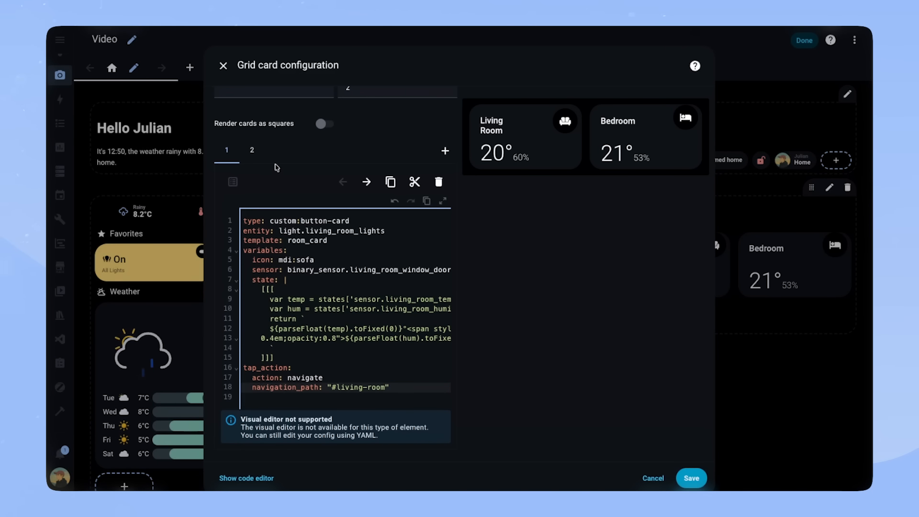
- Delete the section_mode and grid_options lines from the bedroom card
left_click(254, 154)
left_click_drag(306, 445, 240, 407)
key("BackSpace")
key("BackSpace")
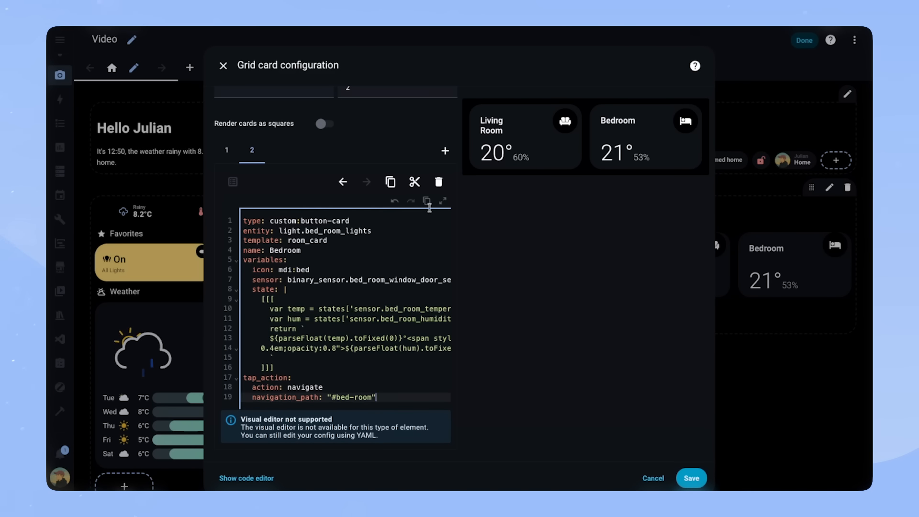
- Paste a copy of the bedroom card as the grid's third card and set its entity to light.office_lights
left_click(390, 182)
left_click(393, 292)
type("office_lights")
- Set the third card's name to Office, icon to mdi:monitor and sensor to binary_sensor.office_window_door_sensor
type("Office")
type("monitor")
type("office_window_door_sensor")
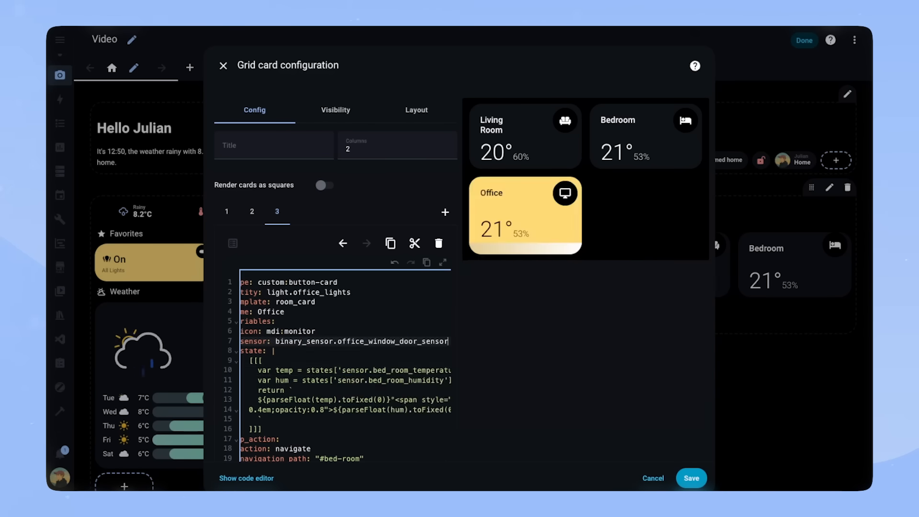
- Point the office card's state template at sensor.office_temperature and sensor.office_humidity
double_click(378, 370)
type("office_temperature")
double_click(378, 380)
type("office_humidity")
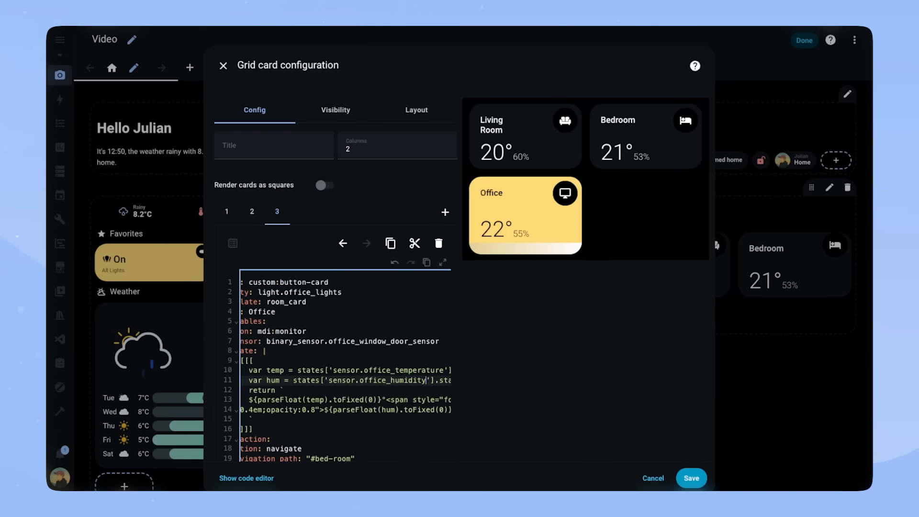
- Change the office card's navigation path from the bedroom hash to #office
left_click(360, 458)
key("BackSpace")
key("BackSpace")
key("BackSpace")
key("BackSpace")
key("BackSpace")
key("BackSpace")
key("BackSpace")
key("BackSpace")
type("office")
- Paste a copy of the office card as fourth card: entity light.kitchen_lights, name Kitchen, icon mdi:silverware-variant, sensor binary_sensor.kitchen_window_door_sensor
left_click(391, 241)
left_click(445, 209)
left_click(333, 291)
type("kitchen_lights")
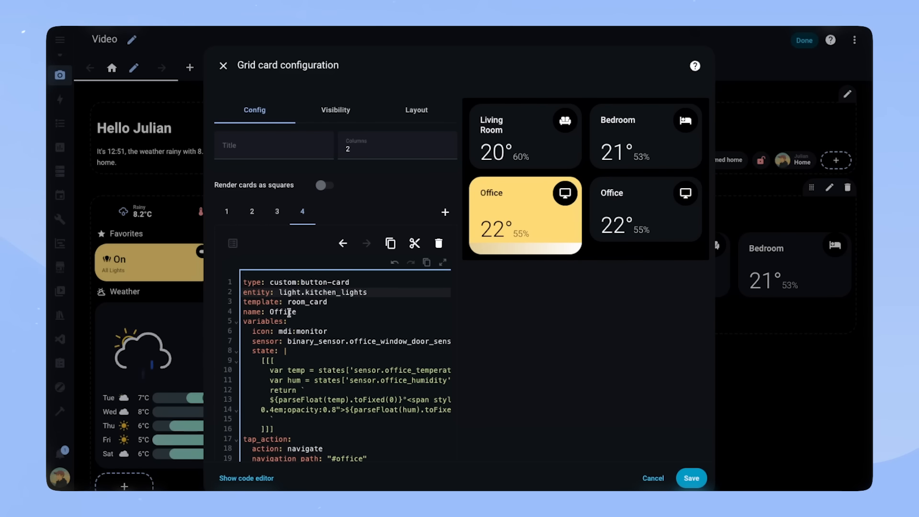
double_click(289, 312)
type("Kitchensilverware-variantkitchen_window_door_sensor")
- Point the kitchen card's state template at sensor.kitchen_temperature and sensor.kitchen_humidity, and set its navigation path to #kitchen
double_click(383, 370)
type("kitchen_temperature")
double_click(383, 380)
type("kitchen_humidity")
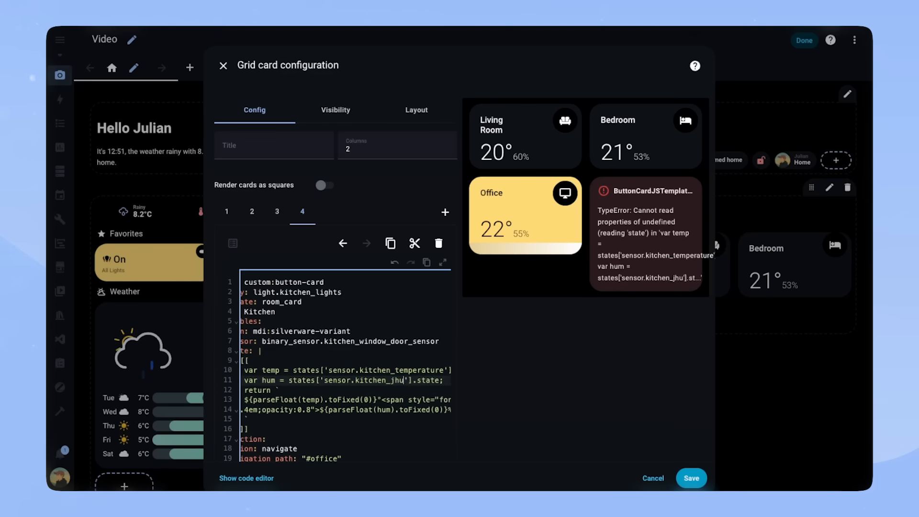
scroll(353, 446, "down", 1)
double_click(349, 433)
type("kitchen")
- Paste a fifth room card with entity light.bathroom_lights, name Bathroom, icon mdi:paper-roll-outline and sensor binary_sensor.bathroom_window_door_sensor
left_click(446, 186)
double_click(330, 292)
type("bathroom_lights")
double_click(290, 311)
type("Bathroom")
double_click(312, 331)
type("paper-roll-outline")
double_click(383, 341)
type("bathroom_window_door_sensor")
- Point the bathroom card's state template at sensor.bathroom_temperature and sensor.bathroom_humidity, and set its navigation path to #bathroom
double_click(400, 370)
type("bathroom_temperature")
double_click(397, 380)
type("bathroom_humidity")
double_click(349, 458)
type("bathroom")
- Paste the copied room card as the grid's sixth card and set its entity to light.guest_room_lights
left_click(445, 209)
left_click(334, 339)
double_click(330, 292)
type("guest_room_lights")
- Set the sixth card's name to Guest<br>Room, icon to mdi:desk and sensor to binary_sensor.guest_room_window_door_sensor
double_click(283, 312)
type("Guest<br>r")
key("BackSpace")
type("Room")
double_click(314, 331)
type("desk")
double_click(396, 342)
type("guest_room_window_door_sensor")
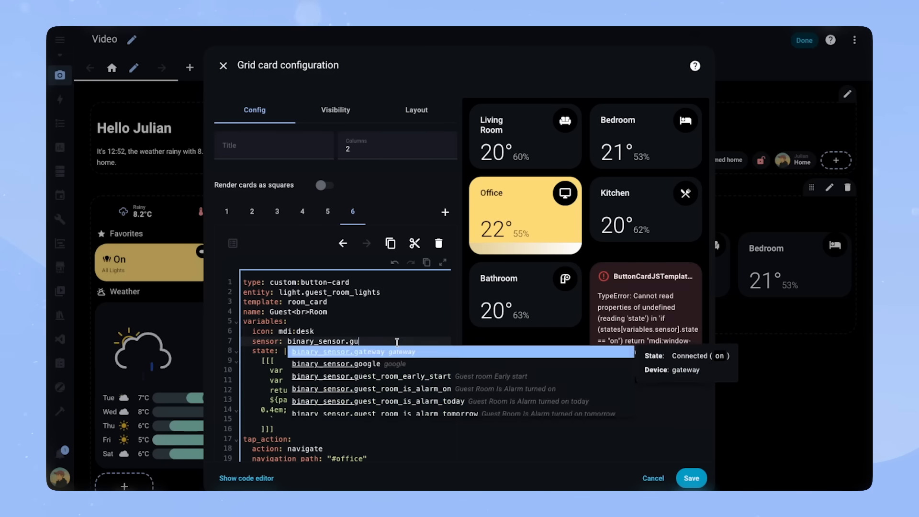
- Point the guest room card's state template at sensor.guest_room_temperature and sensor.guest_room_humidity
double_click(395, 370)
type("geu")
key("BackSpace")
key("BackSpace")
type("uest_room_temperature")
double_click(392, 379)
type("guest_room_humidity'].sta")
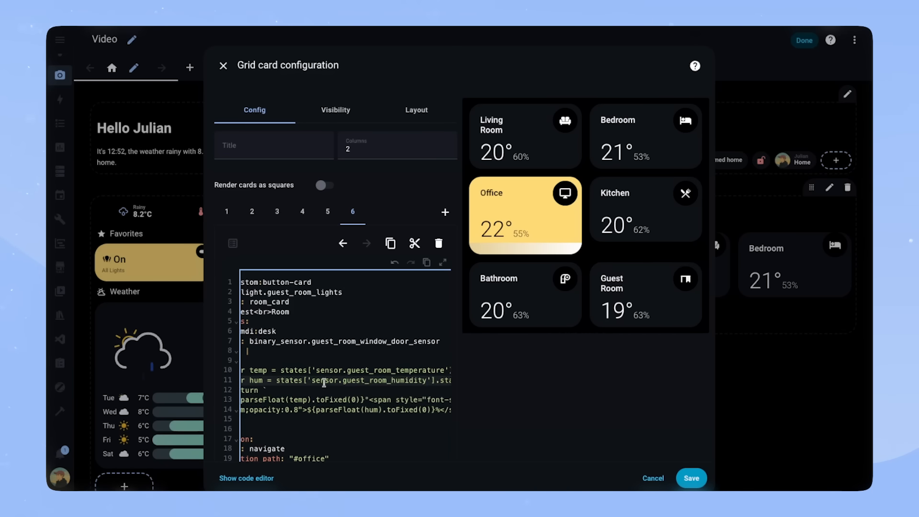
- Set the guest room card's navigation path to #guest-room and save the grid card
scroll(324, 380, "left", 2)
double_click(349, 455)
type("guest-room")
scroll(332, 378, "down", 1)
left_click(692, 478)
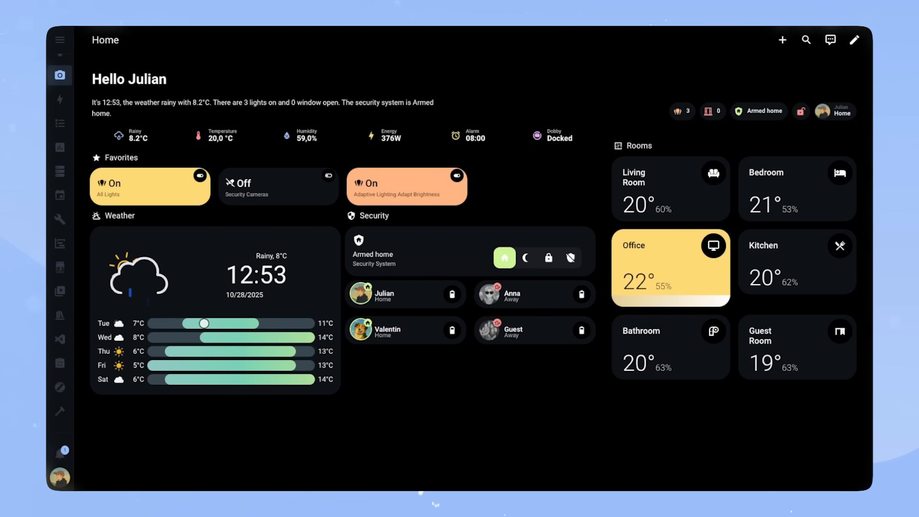
- Reopen the dashboard for editing and delete the New section heading from the section below the weather card
left_click(314, 139)
left_click(855, 40)
scroll(698, 394, "down", 3)
scroll(450, 340, "down", 1)
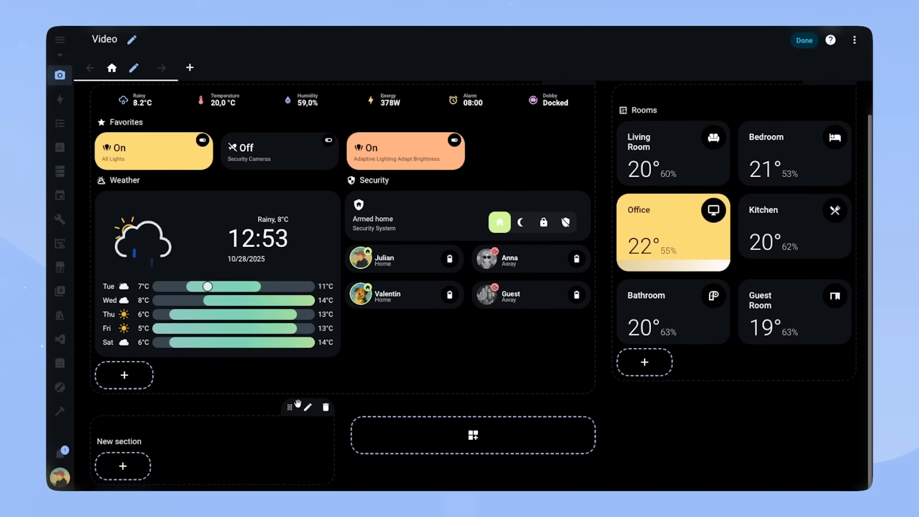
left_click(322, 427)
left_click(288, 404)
- Set the empty section's width to the maximum and save it
left_click(308, 441)
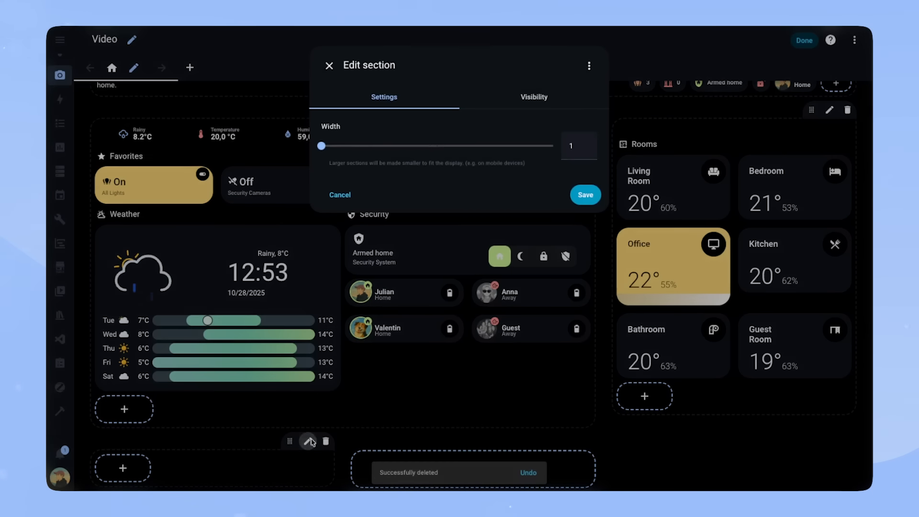
left_click(554, 147)
left_click(586, 195)
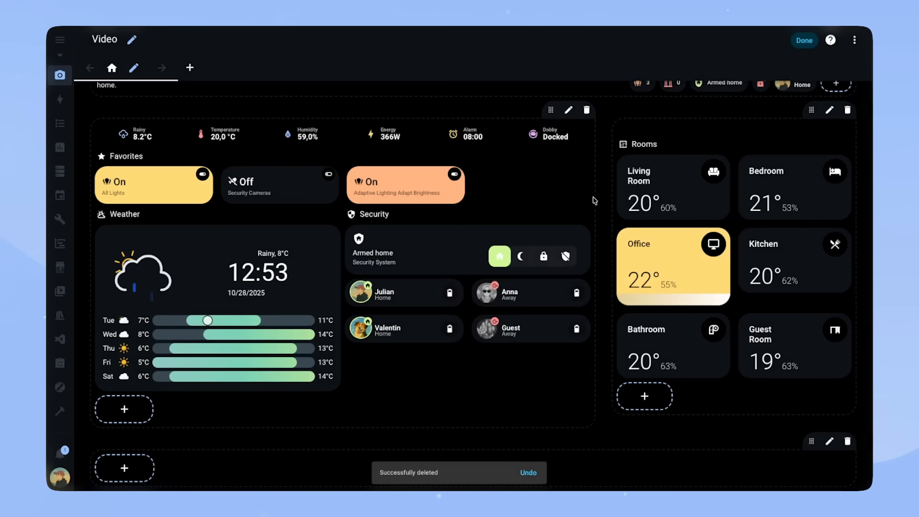
- Add a Bubble Card of type Pop-up with the hash #living-room to the empty section
scroll(682, 439, "down", 1)
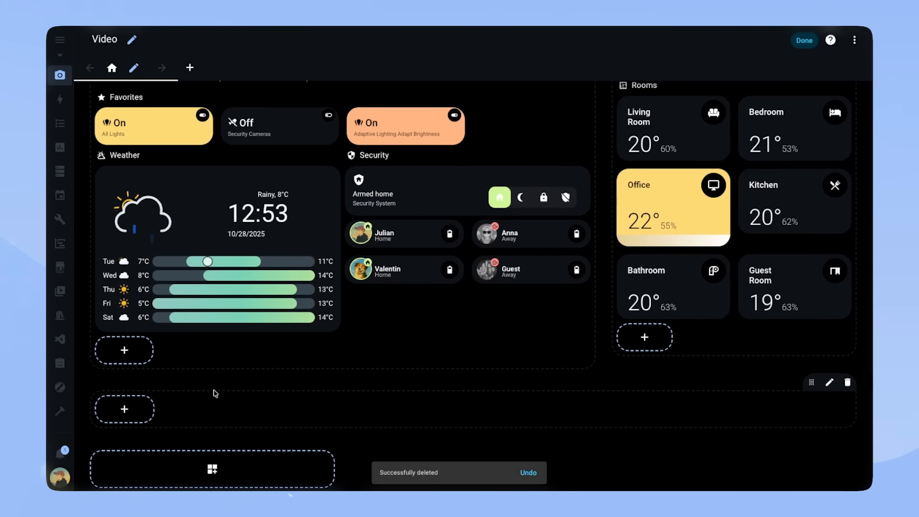
left_click(124, 409)
type("bubble")
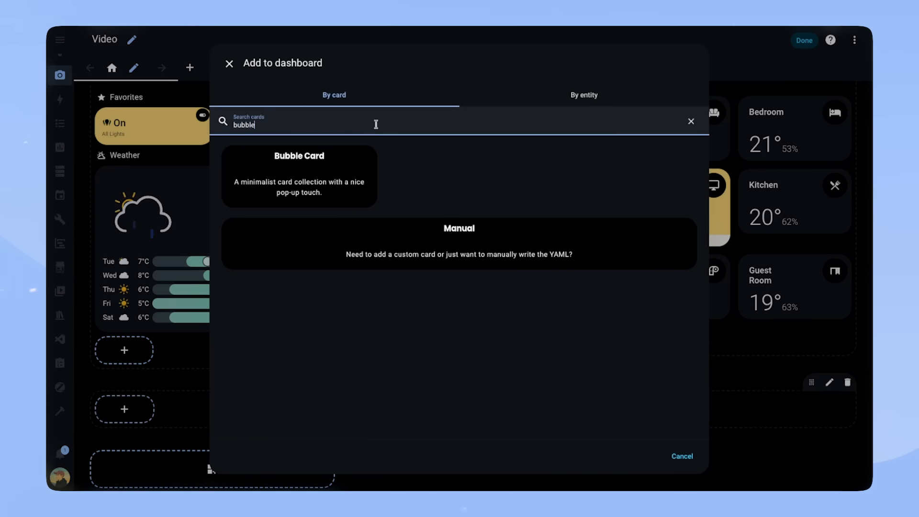
left_click(312, 167)
left_click(365, 180)
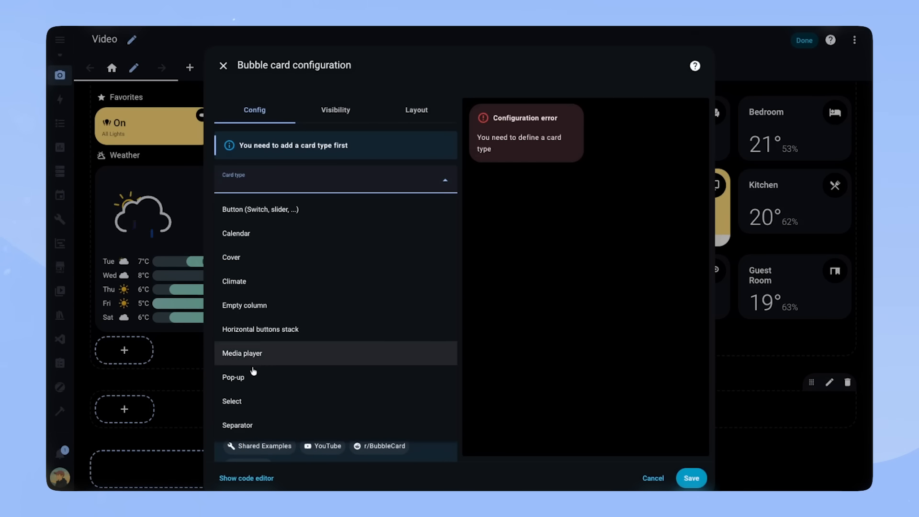
left_click(286, 378)
left_click(293, 184)
left_click_drag(268, 185, 229, 184)
type("living-room")
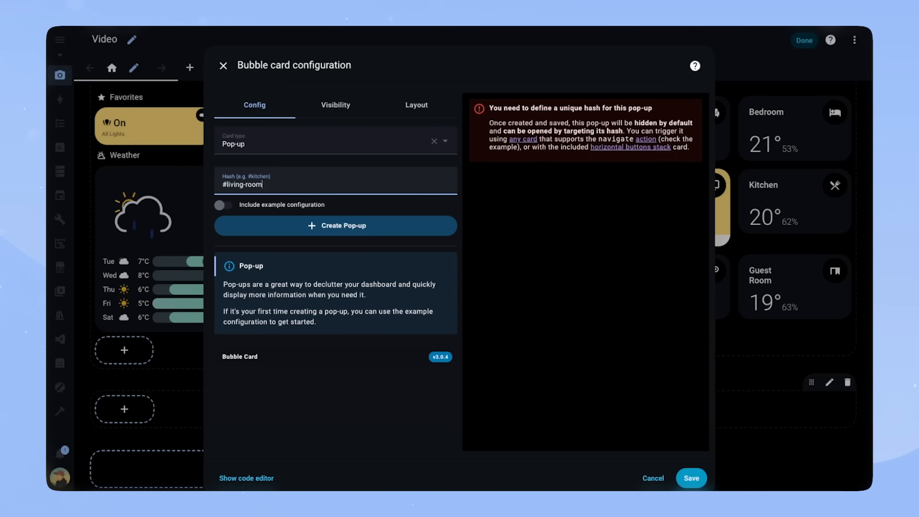
- Create the living room pop-up with the example configuration included and save it
left_click(262, 207)
left_click(330, 225)
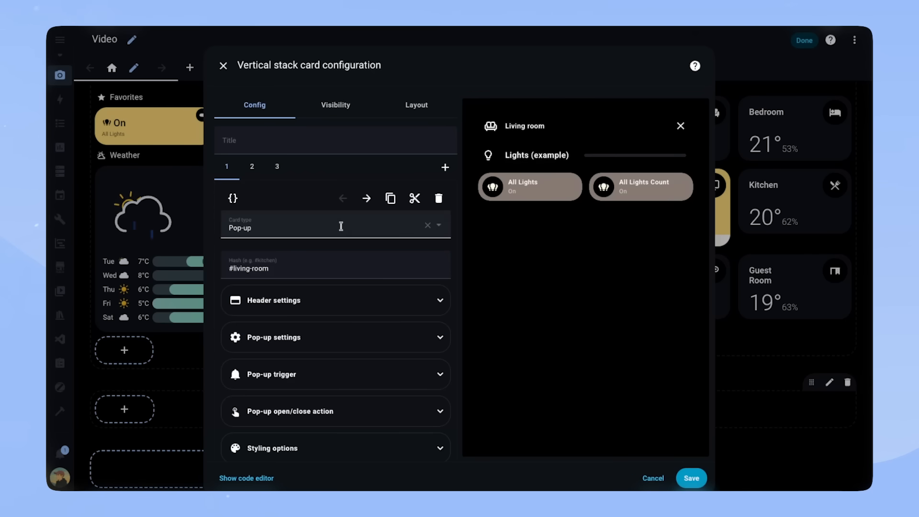
left_click(691, 478)
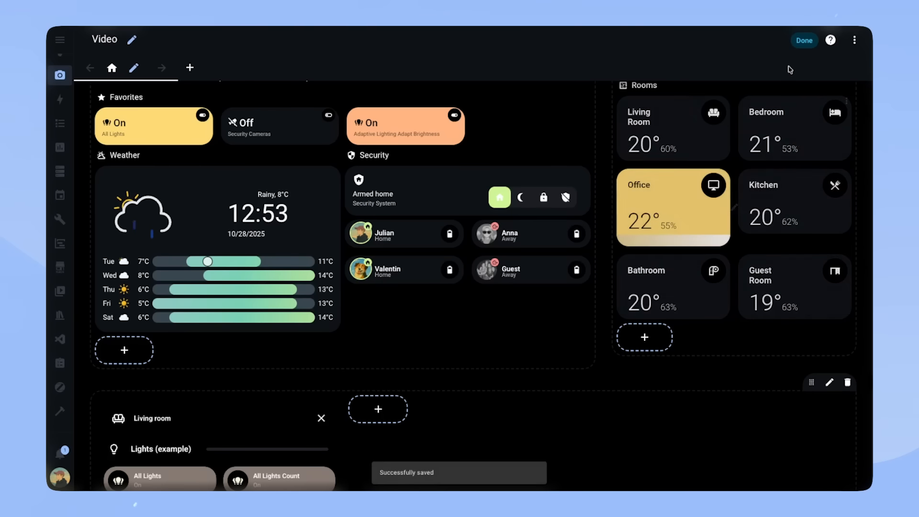
- Finish editing the dashboard, then test opening and closing the living room pop-up
left_click(805, 41)
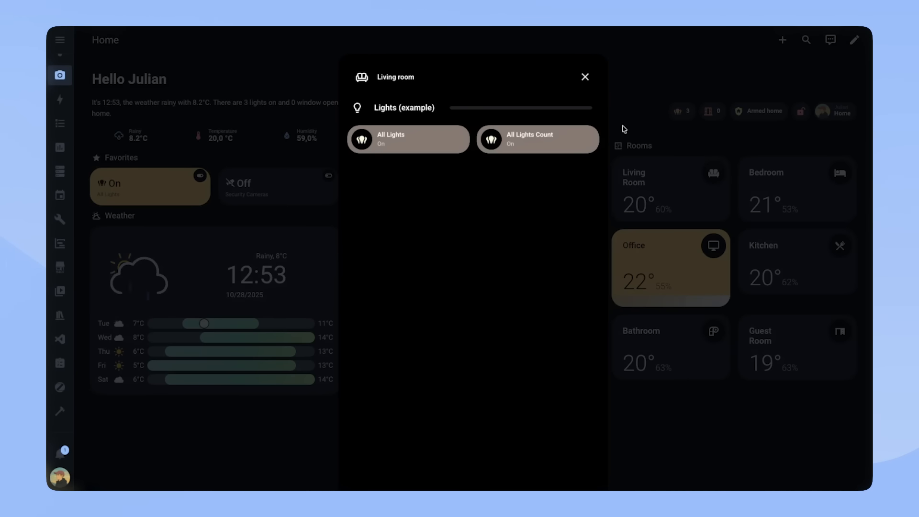
left_click(586, 74)
- Edit the living room pop-up's vertical stack and delete its example lights separator and button cards
left_click(854, 40)
scroll(218, 369, "down", 5)
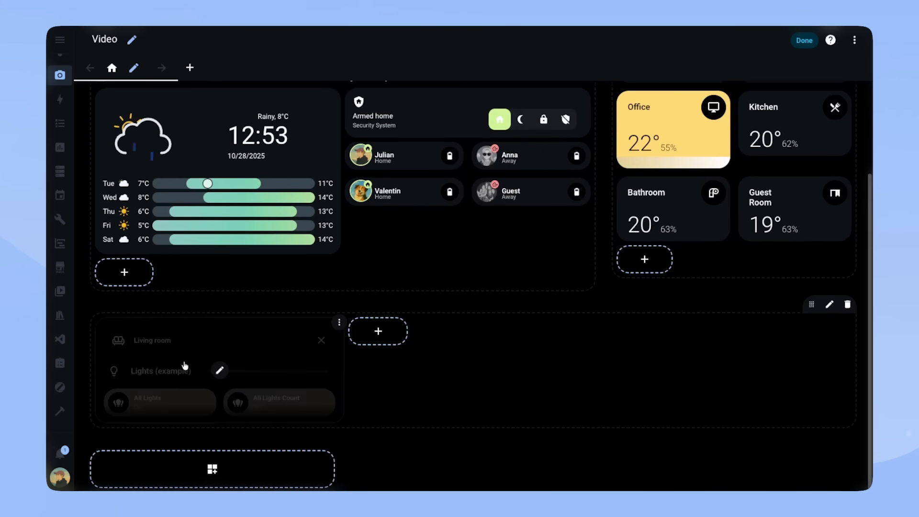
left_click(219, 370)
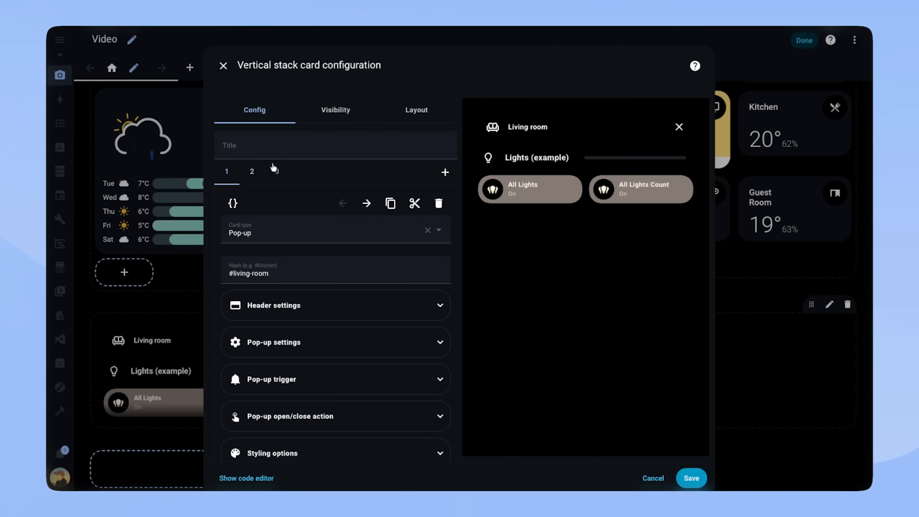
left_click(278, 172)
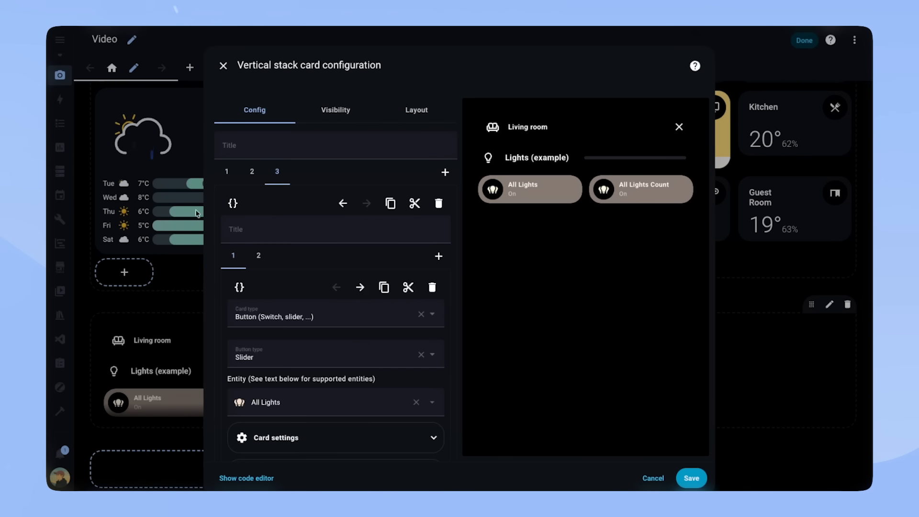
left_click(437, 203)
left_click(436, 204)
left_click(436, 204)
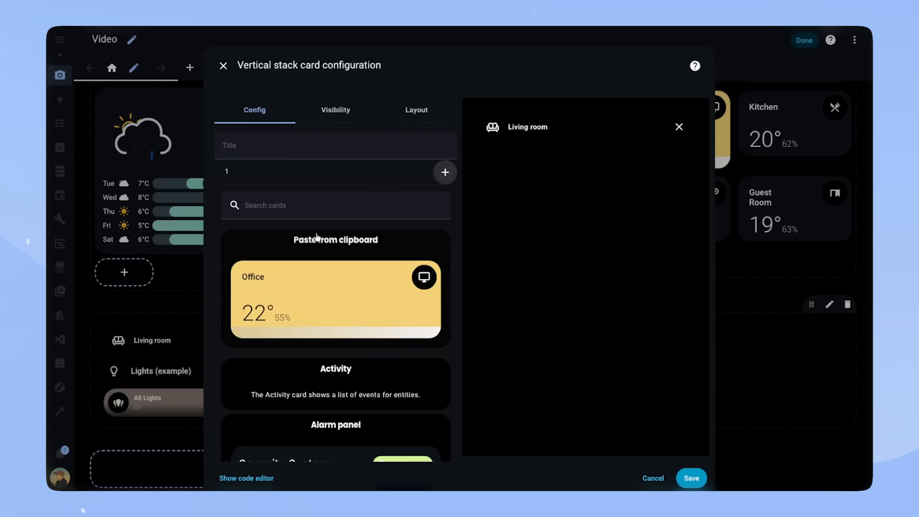
- Add a heading card titled Climate with the icon mdi:thermometer to the living room pop-up
type("heading")
left_click(357, 251)
double_click(277, 301)
type("Climate")
double_click(270, 343)
type("th")
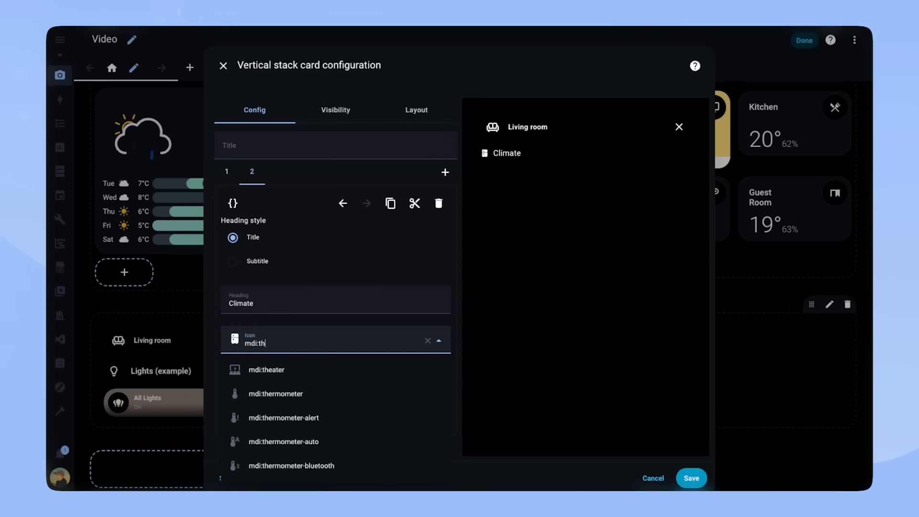
type("ermometer")
key("Return")
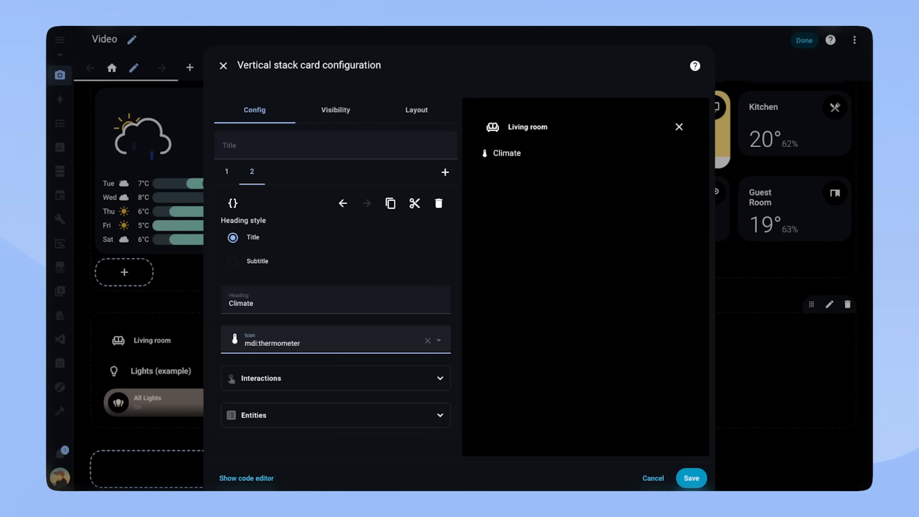
- Add a Bubble Card of type Climate using the Living room climate entity as the stack's third card
left_click(445, 172)
type("bub")
left_click(351, 245)
left_click(286, 260)
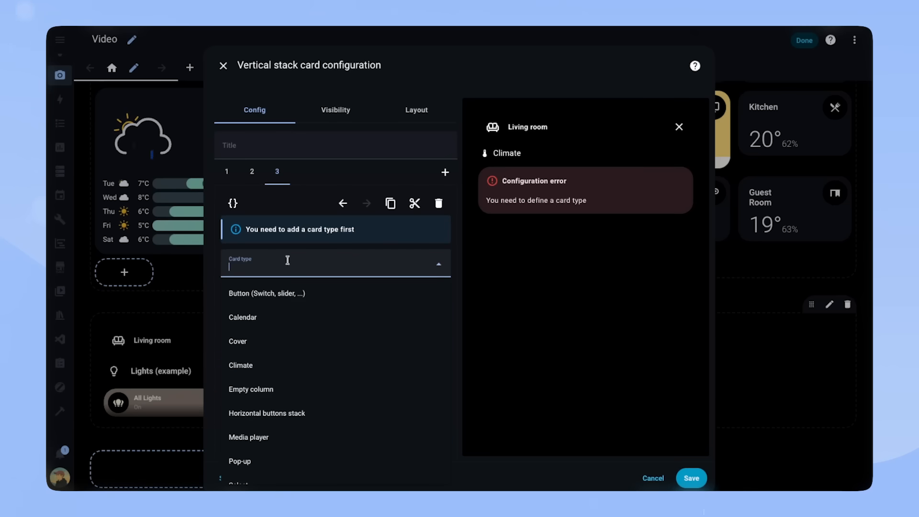
left_click(335, 363)
left_click(321, 285)
type("living")
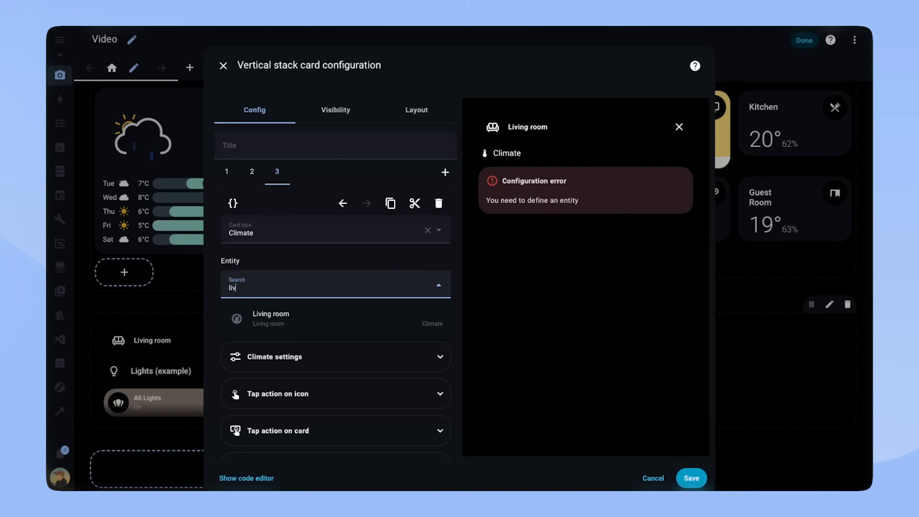
left_click(386, 320)
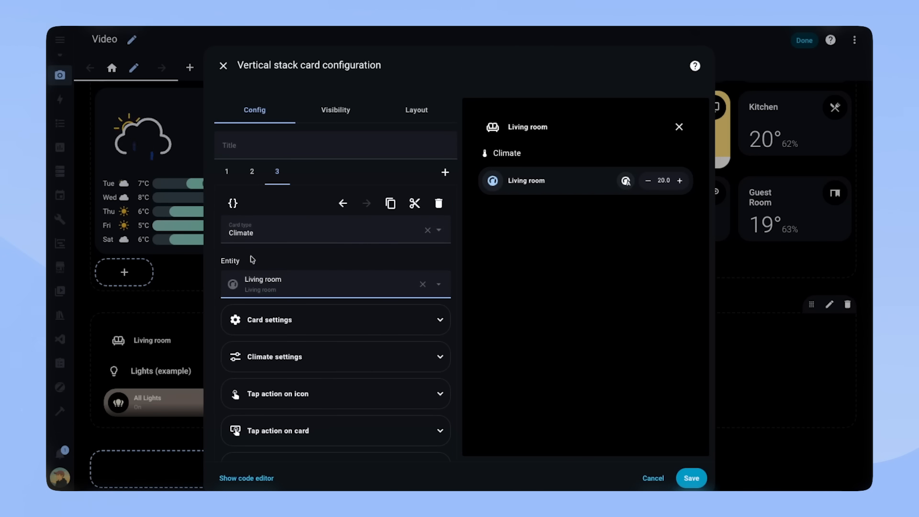
- Add a heading card titled Devices with the icon mdi:devices as the stack's fourth card
left_click(445, 173)
type("heading")
left_click(293, 263)
double_click(267, 301)
type("Devices")
double_click(292, 348)
type("devices")
left_click(306, 369)
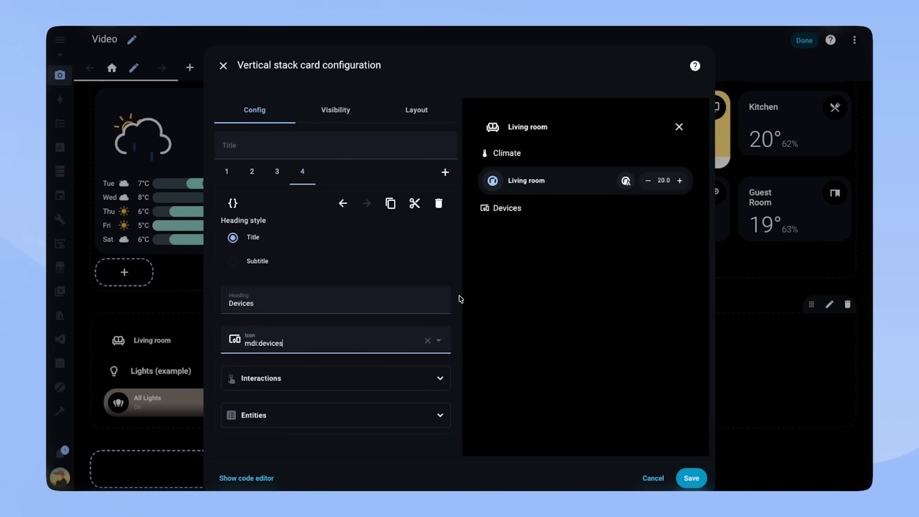
- Add a heading card titled Lights in Subtitle style with the icon mdi:lightbulb-group as the fifth card
left_click(445, 173)
type("heading")
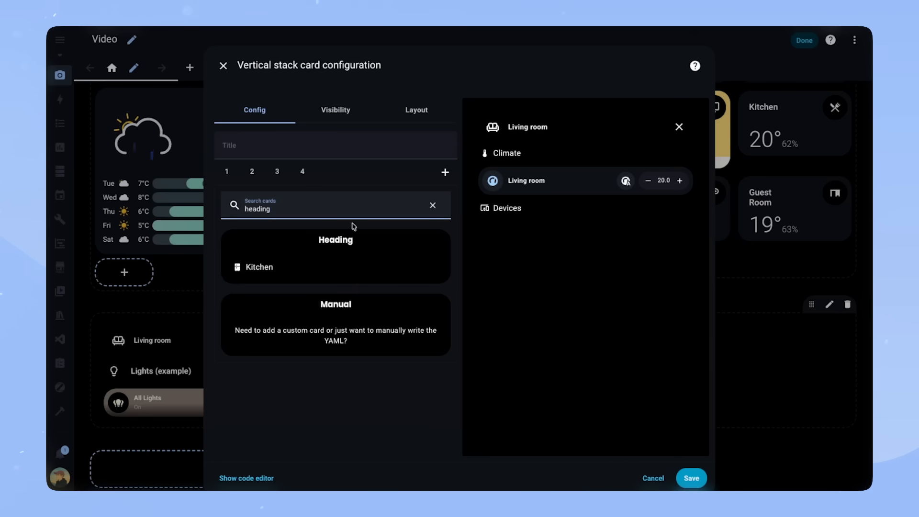
left_click(278, 261)
double_click(262, 306)
type("Lights")
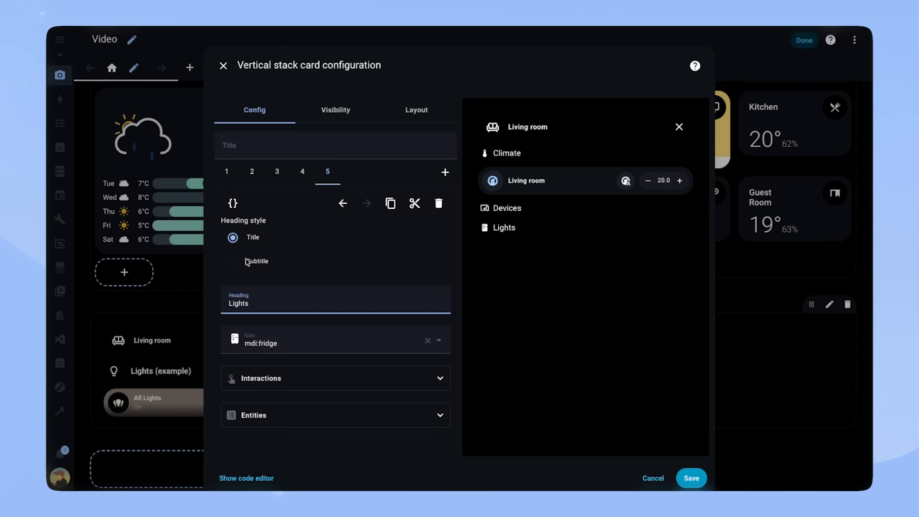
left_click(253, 264)
double_click(266, 344)
type("lightbulb-group")
left_click(329, 369)
- Add an auto-entities card as the sixth card of the living room pop-up stack
left_click(445, 172)
left_click(350, 206)
type("auto ent")
left_click(353, 263)
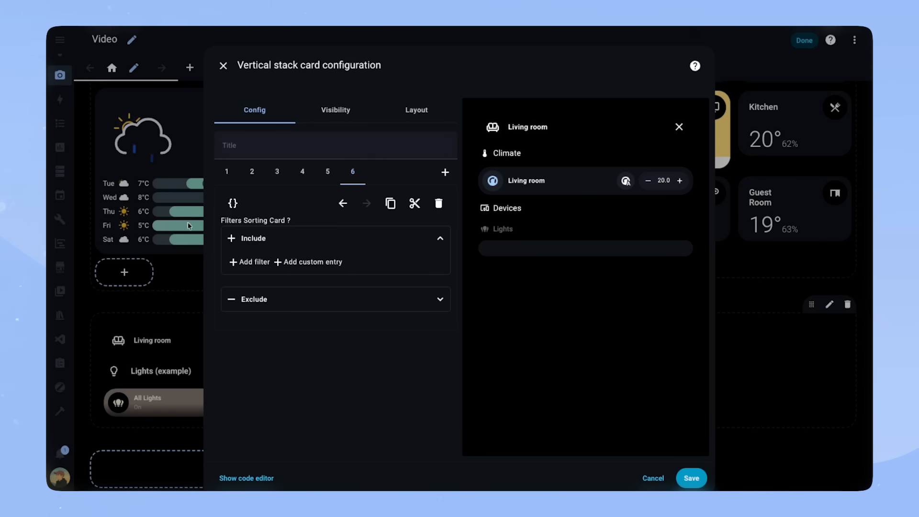
- Add an include filter with a Domain rule set to light and review the listed entities in the preview
left_click(251, 261)
left_click(329, 313)
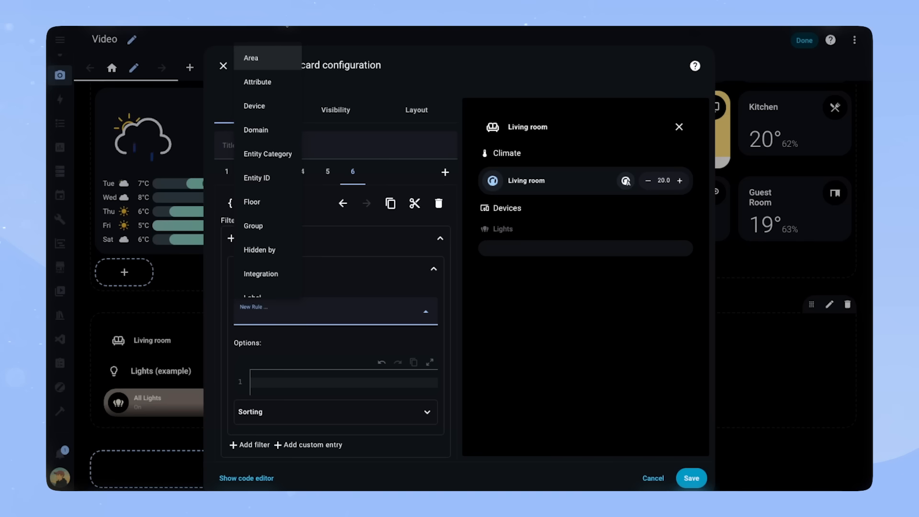
left_click(265, 132)
left_click(378, 311)
type("light")
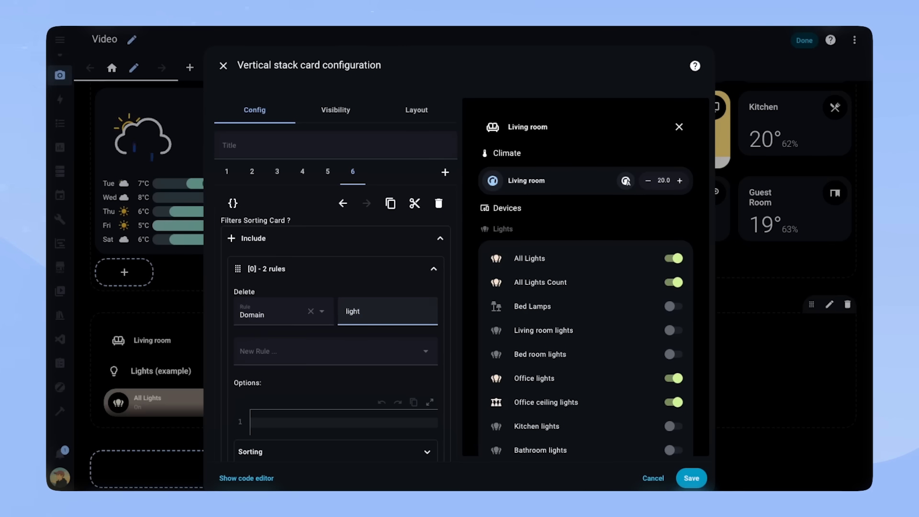
scroll(581, 332, "down", 15)
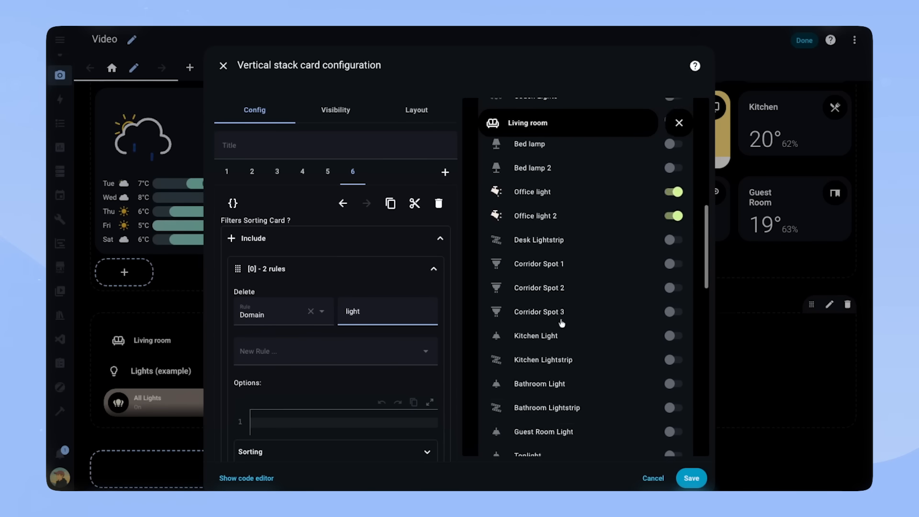
scroll(529, 335, "up", 15)
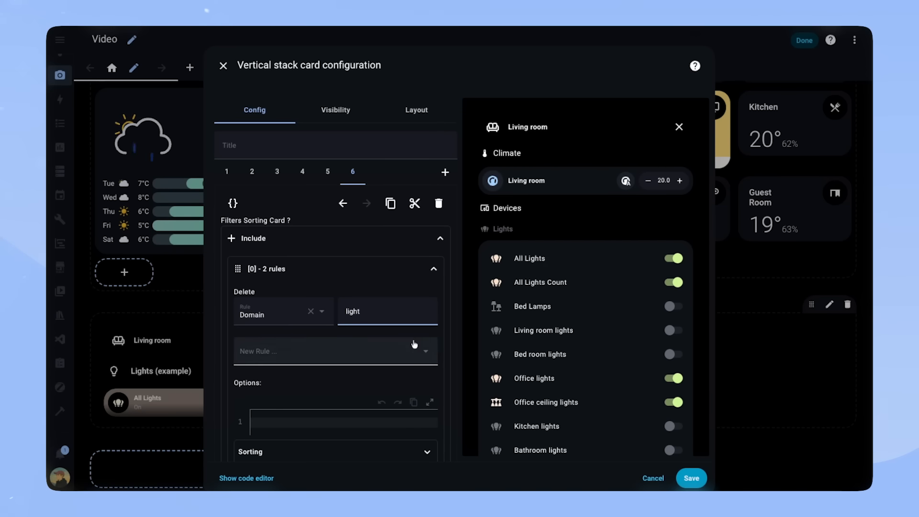
- Add an Area rule set to Living room to the auto-entities card's include filter and collapse the filter
left_click(373, 352)
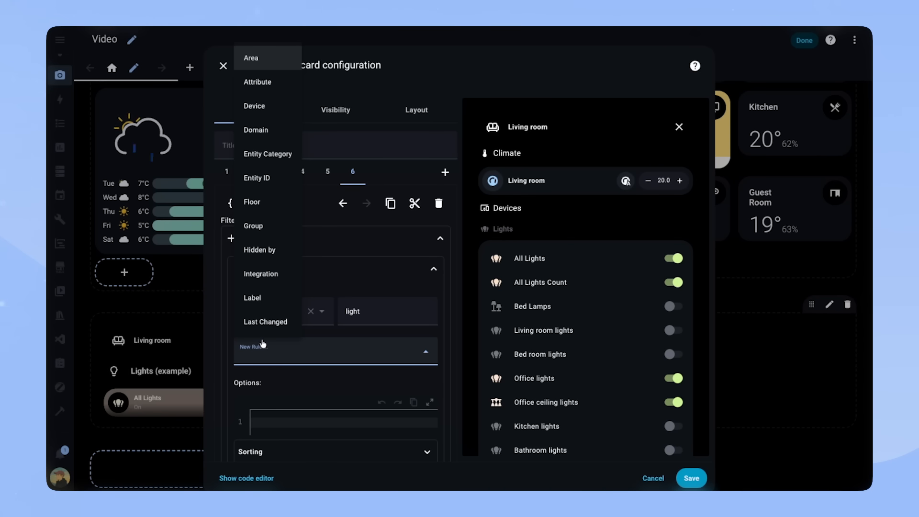
scroll(266, 301, "down", 5)
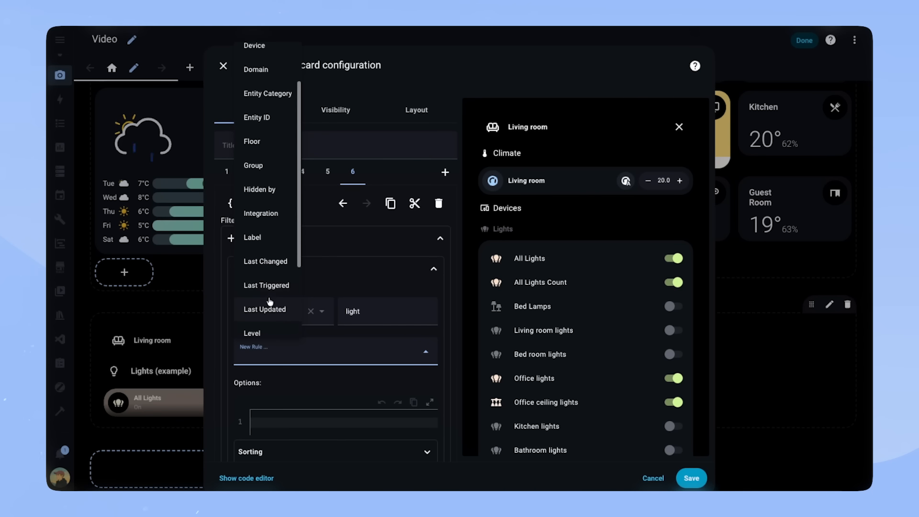
scroll(266, 303, "up", 5)
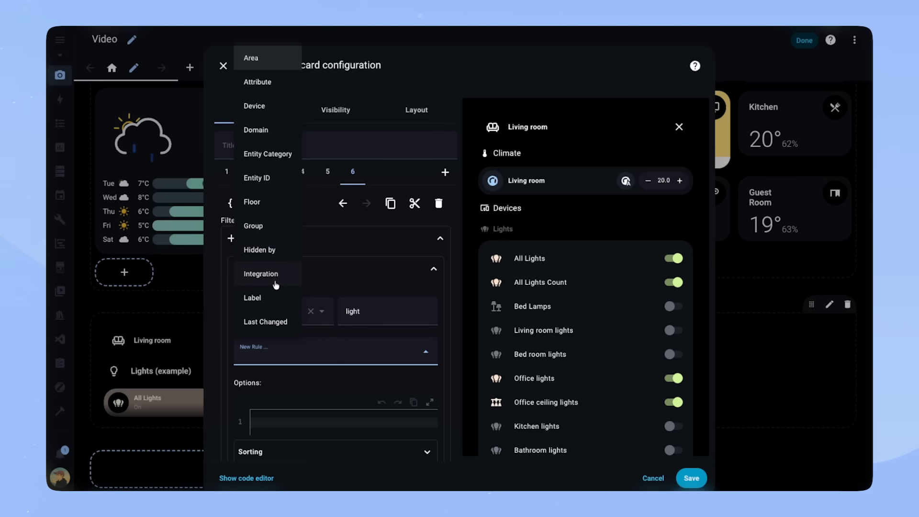
left_click(266, 61)
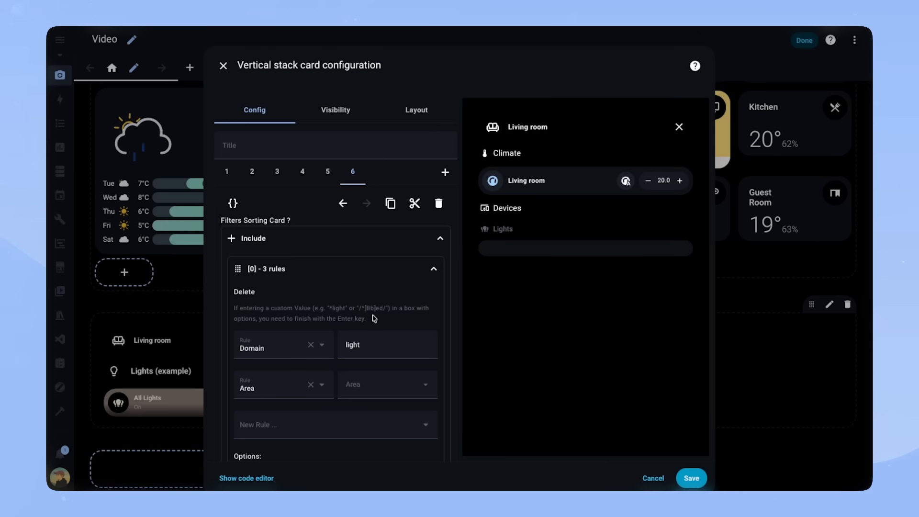
left_click(398, 390)
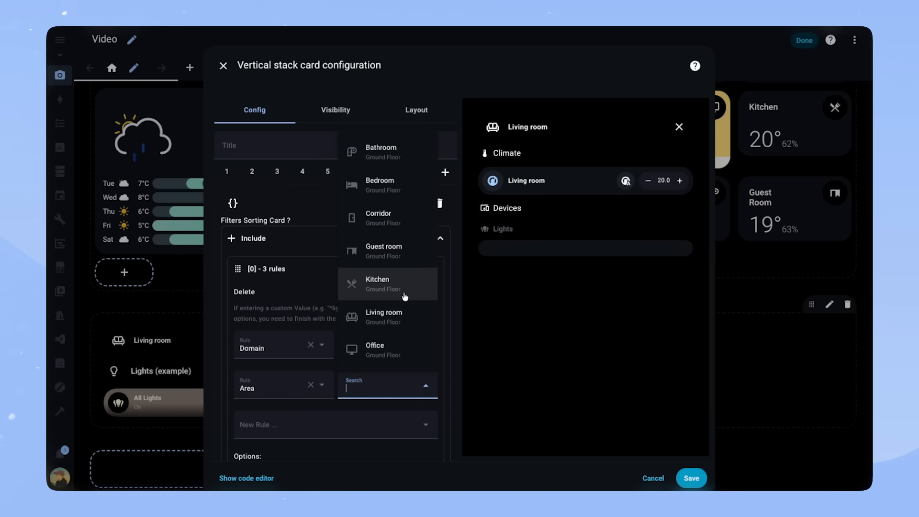
left_click(392, 318)
scroll(601, 343, "down", 1)
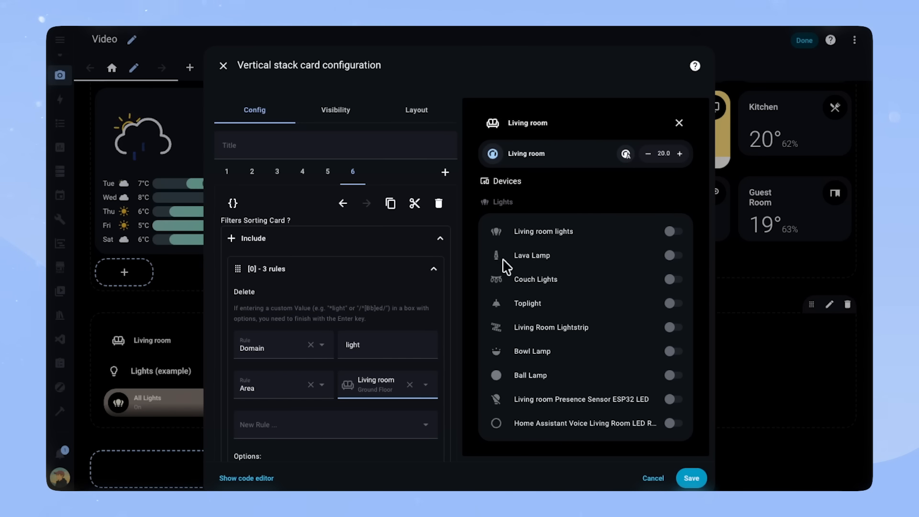
left_click(433, 269)
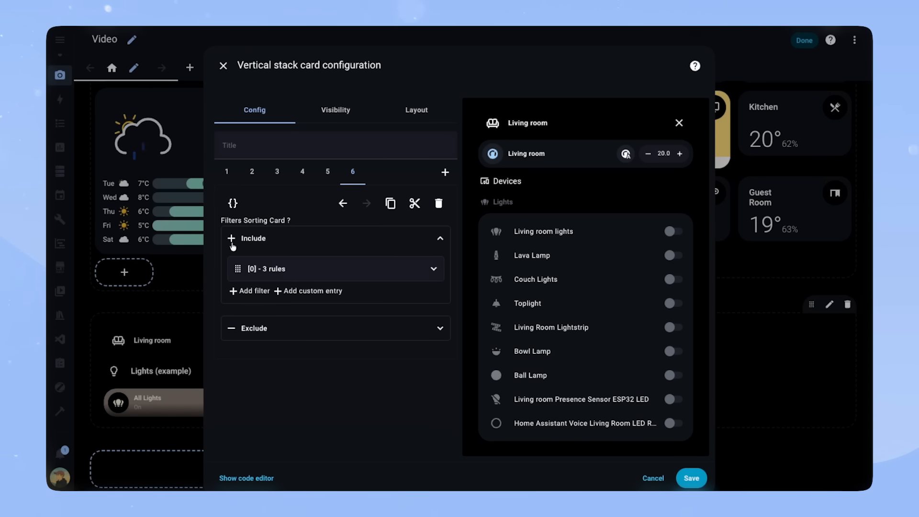
- In the auto-entities card's YAML, set the card type to grid with columns: 2 and square: false, and add card_param: cards
left_click(232, 204)
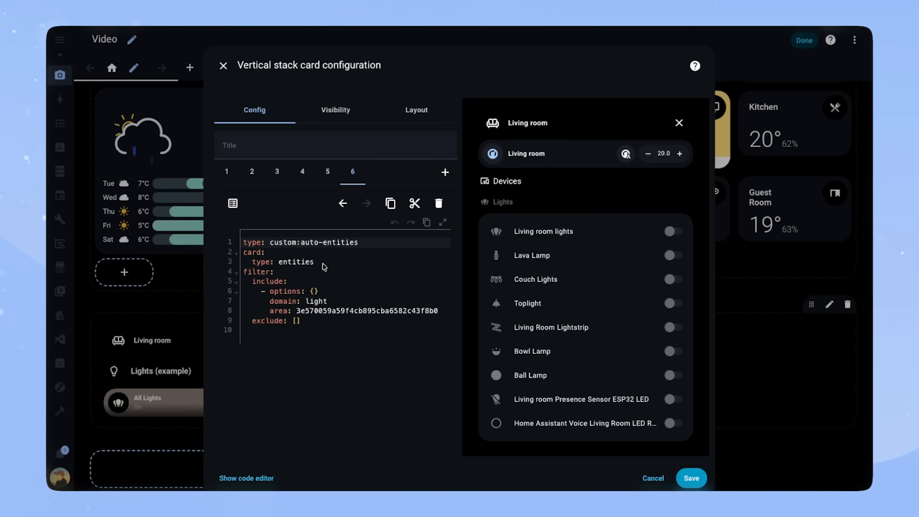
double_click(296, 262)
type("grid")
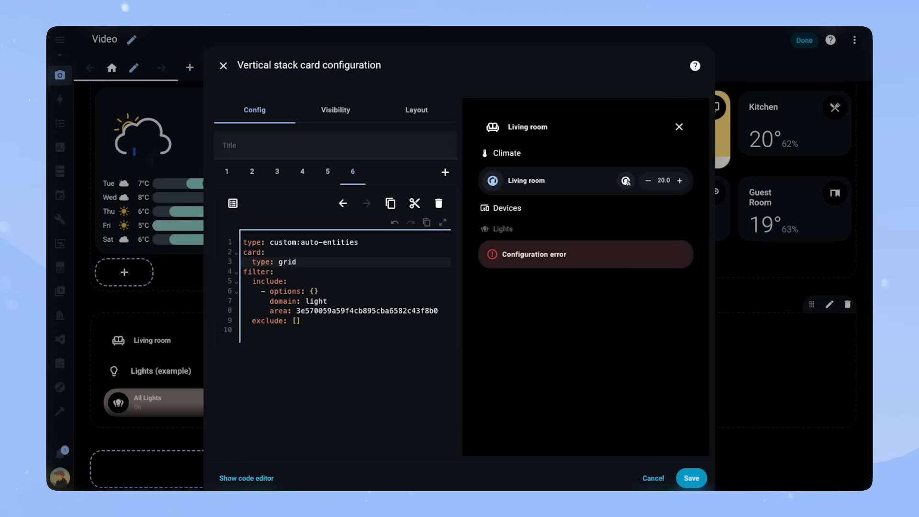
key("Return")
type("columns: 2")
key("Return")
type("squ")
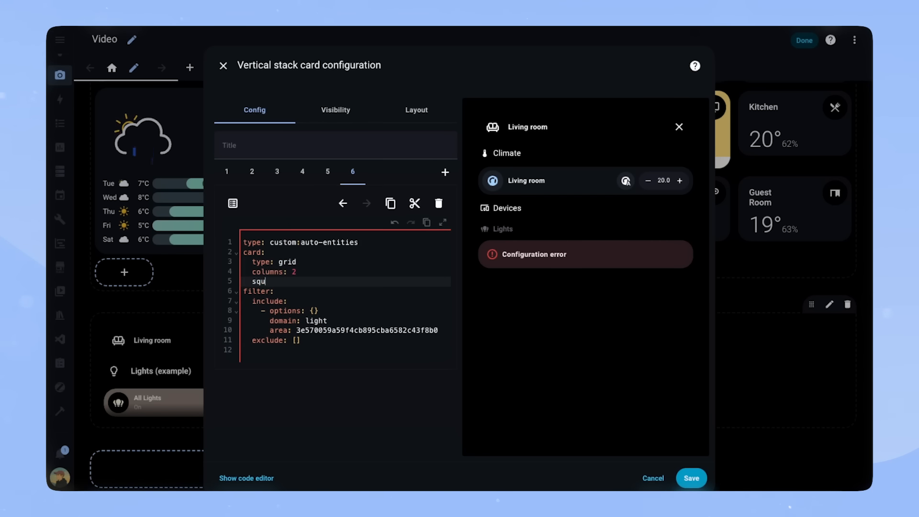
type("are: false")
key("Return")
type("card_param: cards")
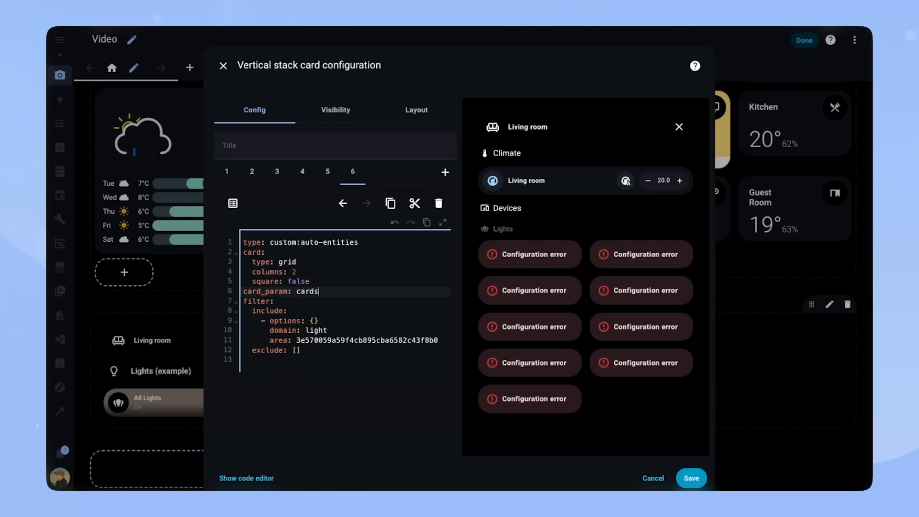
- Set the include filter's options to type custom:button-card, template light_rgb and entity this.entity_id, and save the stack
left_click(233, 203)
left_click(425, 277)
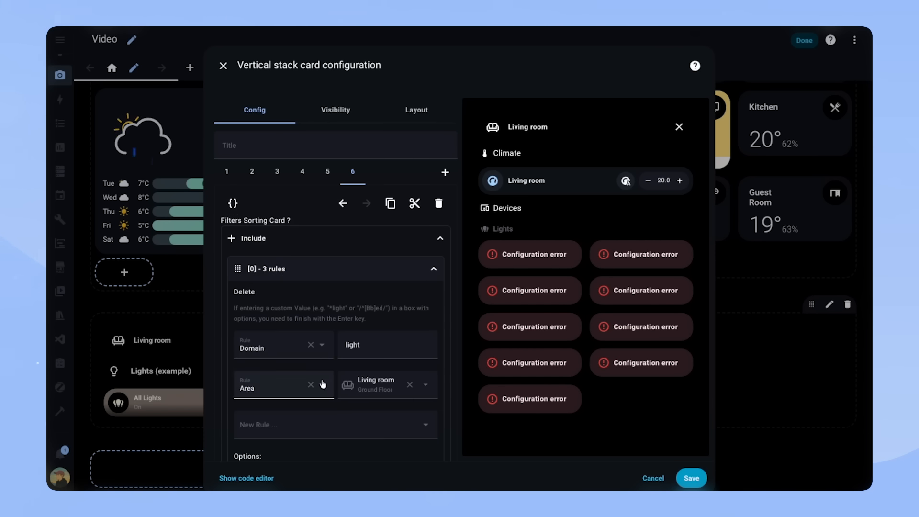
scroll(364, 335, "down", 3)
left_click(364, 366)
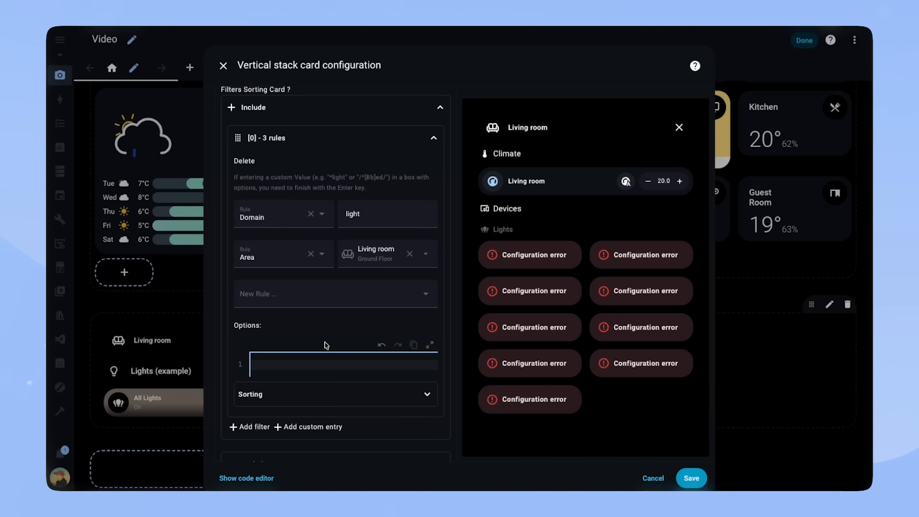
type("type: custom:but")
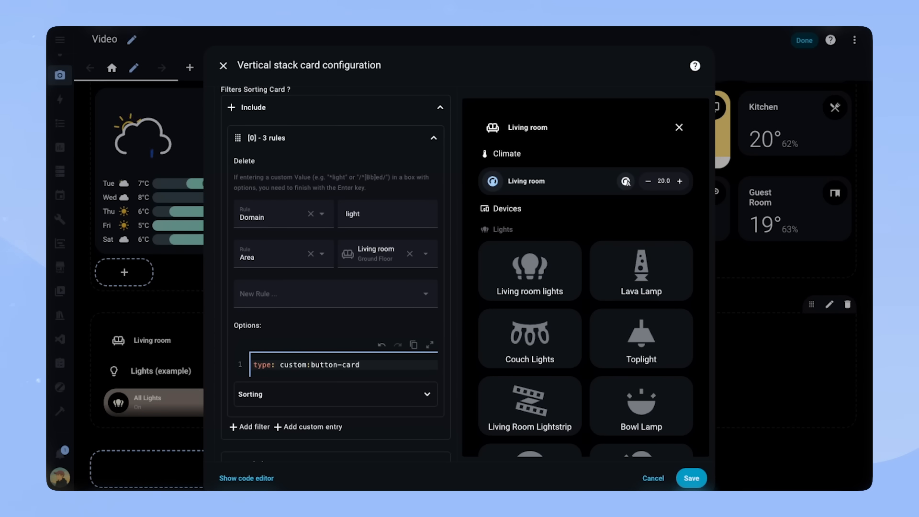
type("ton-card")
key("Return")
type("template: light_rgb")
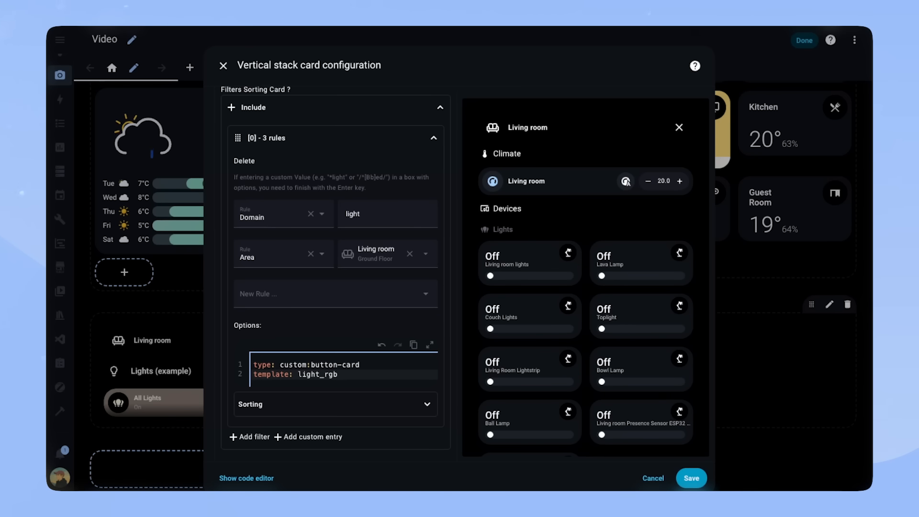
key("Return")
type("entity: this.")
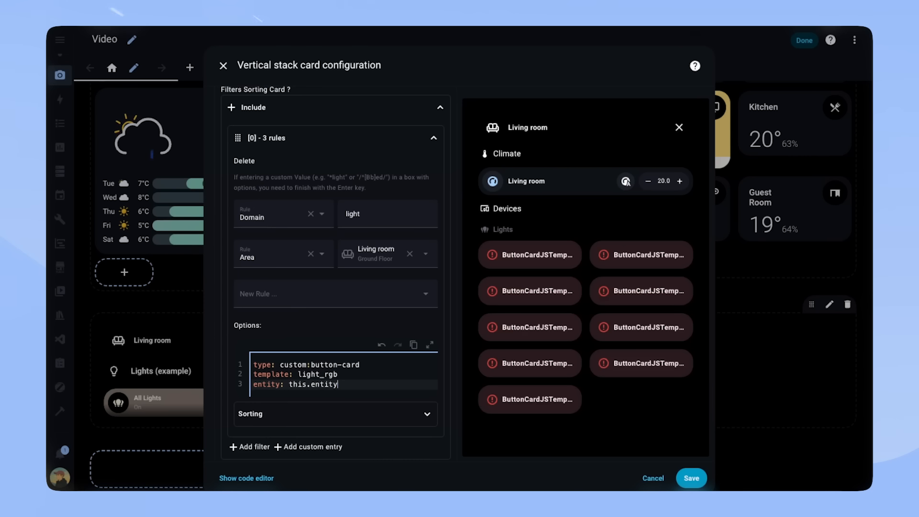
type("entity_id")
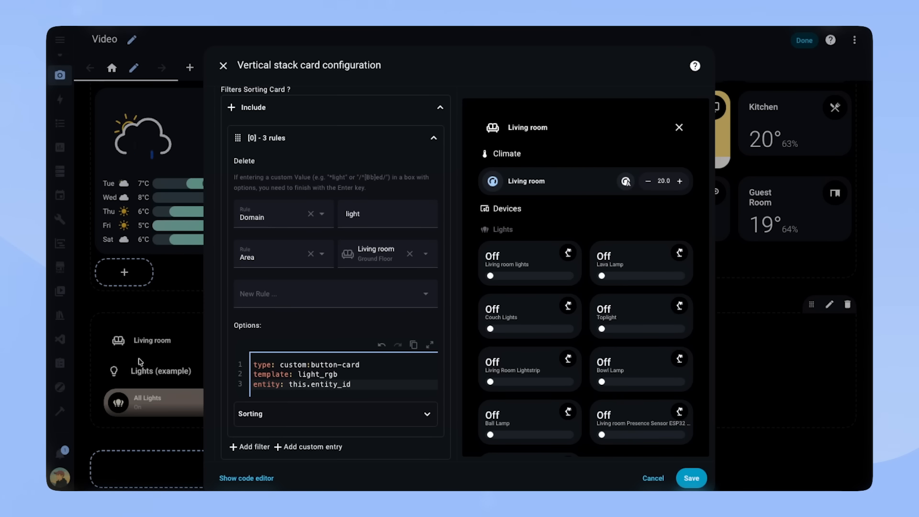
left_click_drag(363, 387, 291, 384)
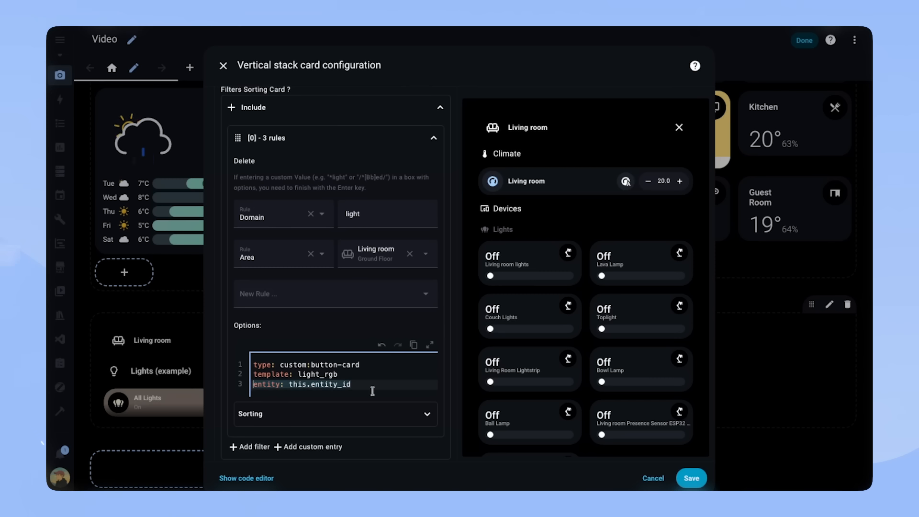
left_click_drag(289, 384, 348, 384)
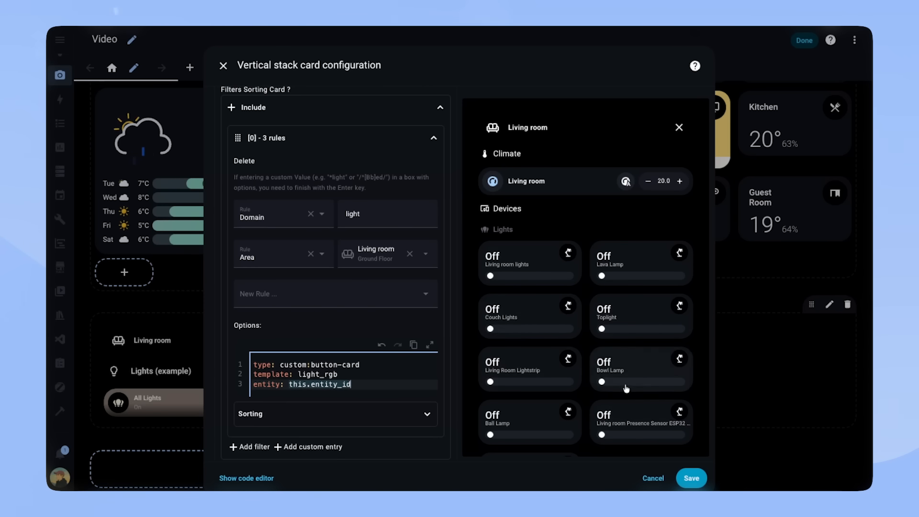
scroll(638, 413, "down", 1)
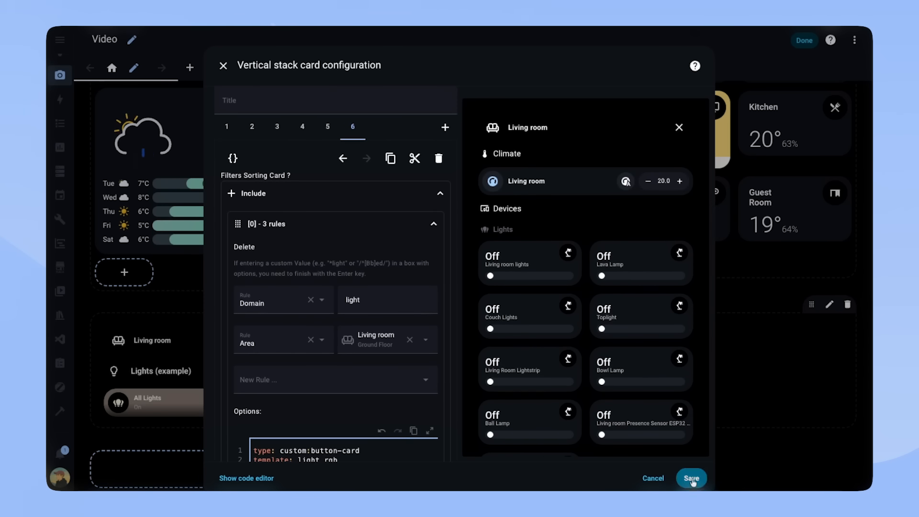
left_click(692, 478)
- Leave edit mode, open the Living Room pop-up to check its light cards, and close it
left_click(804, 41)
left_click(660, 195)
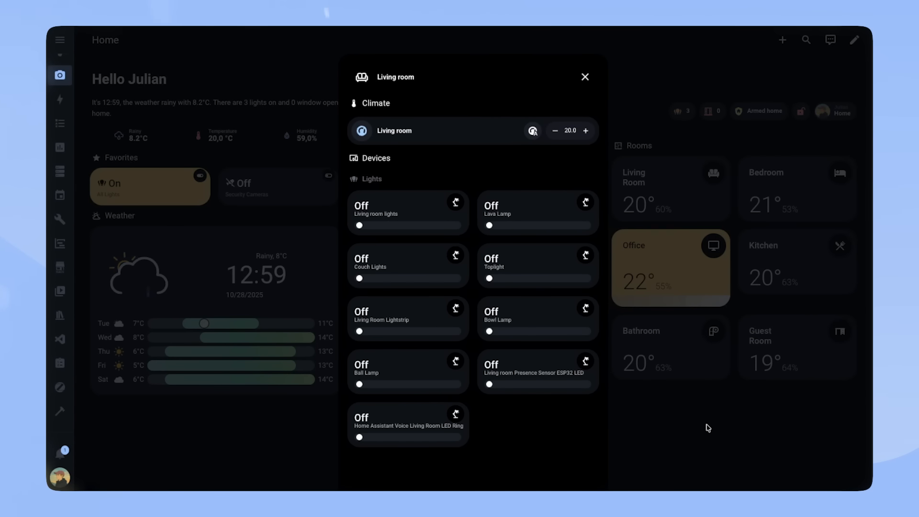
left_click(586, 78)
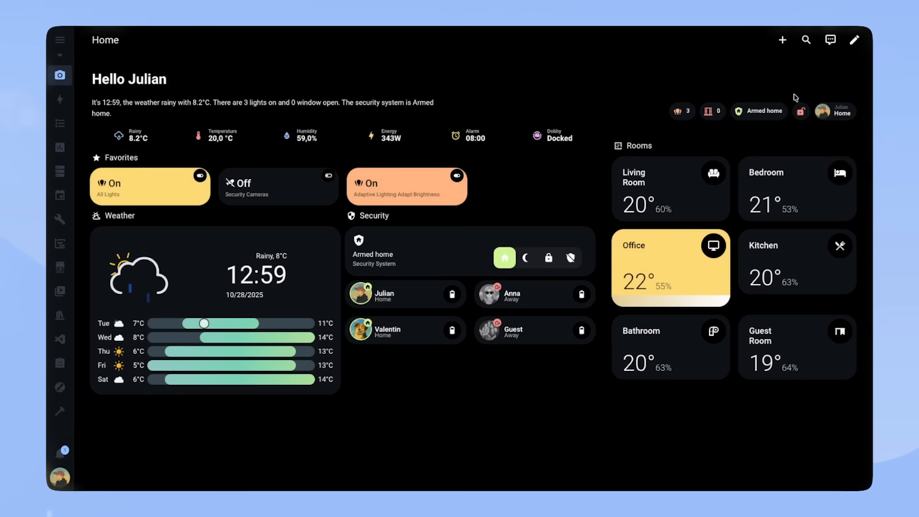
- Return to edit mode and duplicate the living room pop-up's vertical stack card
left_click(855, 40)
scroll(674, 345, "down", 4)
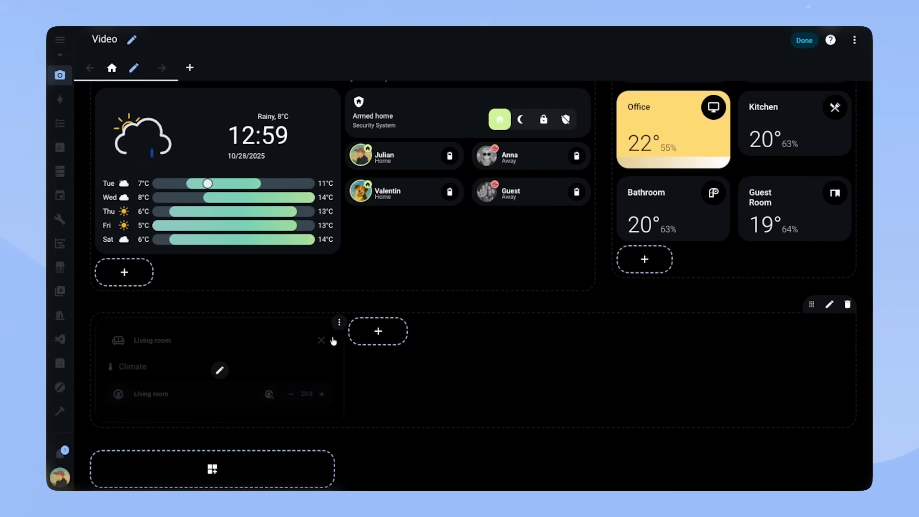
left_click(339, 323)
left_click(316, 369)
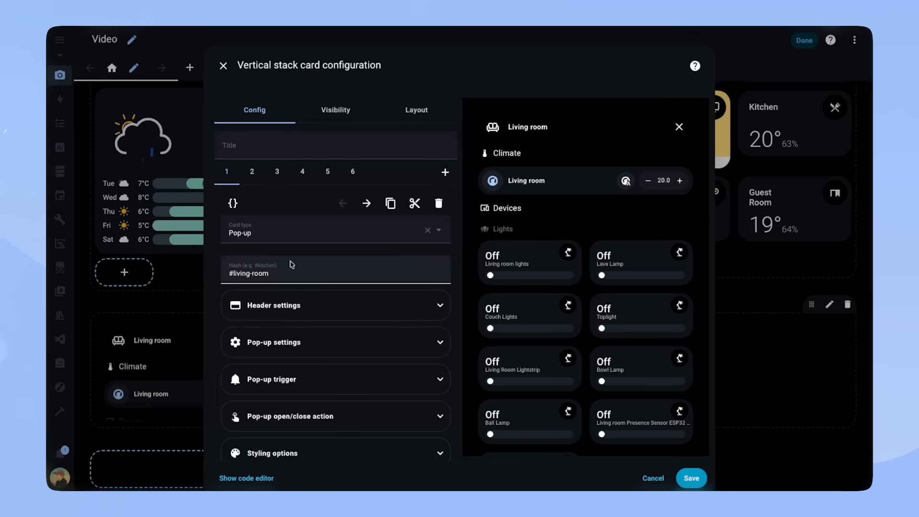
- In the duplicated pop-up card's YAML, set the name to Bedroom, the icon to mdi:bed and the hash to #bedroom
left_click(233, 203)
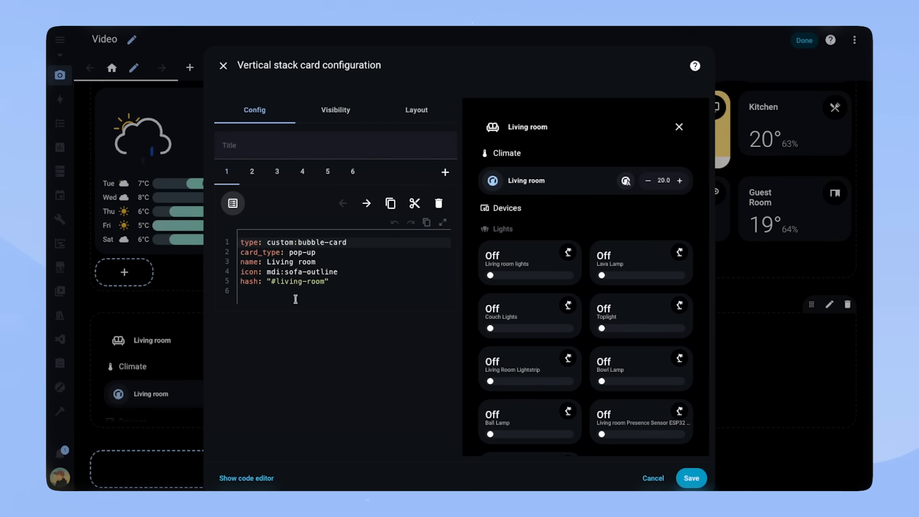
left_click_drag(267, 262, 349, 261)
type("Bedroom")
left_click_drag(286, 271, 351, 271)
type("bed")
key("Escape")
left_click(289, 282)
left_click_drag(277, 281, 325, 281)
type("bedroom")
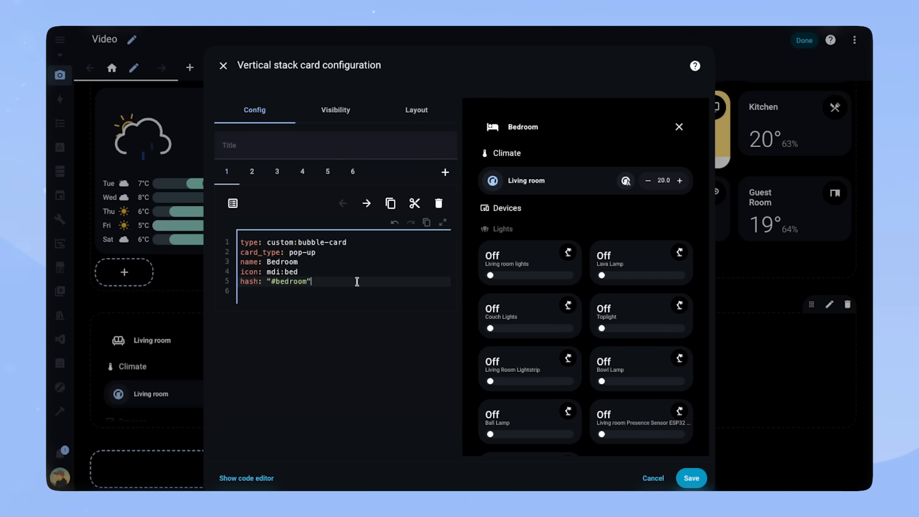
- Change the entity of the stack's third card, the climate card, to climate.bed_room
left_click(250, 174)
left_click(277, 178)
left_click(233, 203)
double_click(324, 262)
type("bed")
key("Return")
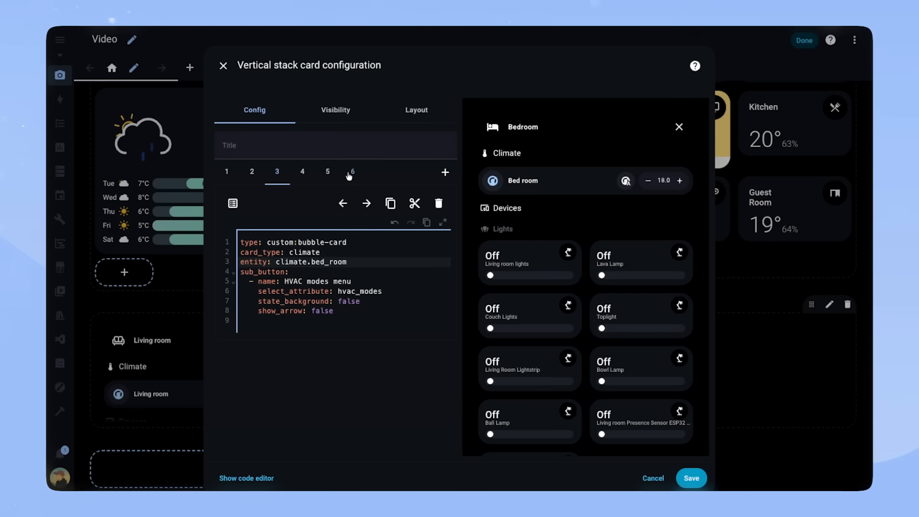
- Set the Area rule of the sixth card's include filter to Bedroom and save the bedroom stack
left_click(353, 174)
left_click(233, 203)
left_click_drag(296, 369, 441, 371)
left_click(413, 370)
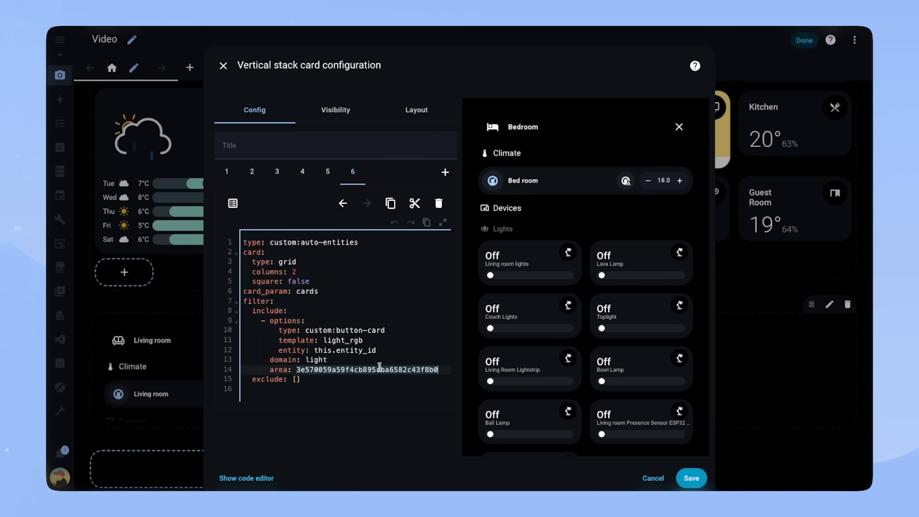
left_click(233, 203)
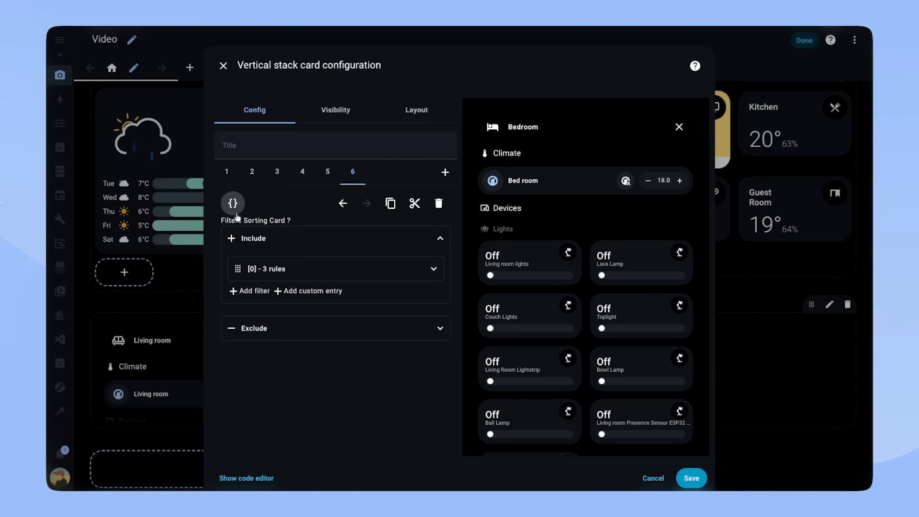
left_click(346, 276)
scroll(397, 344, "down", 1)
left_click(424, 346)
left_click(385, 413)
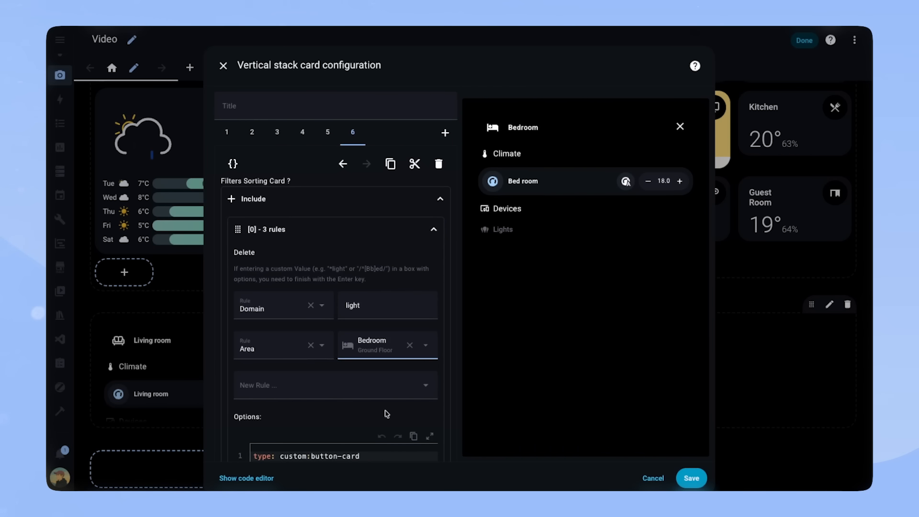
left_click(680, 477)
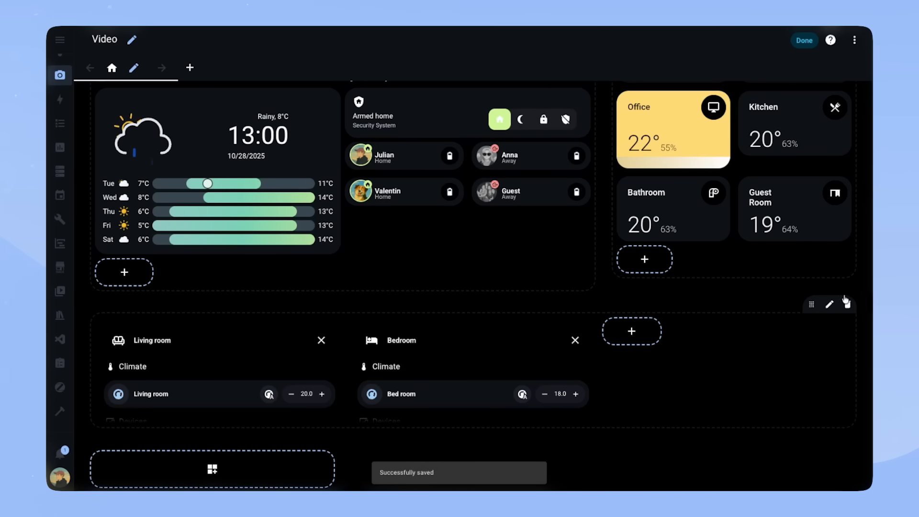
- Set the navigation path of the Bedroom card in the Rooms grid to #bedroom and save the grid
left_click(804, 40)
left_click(796, 184)
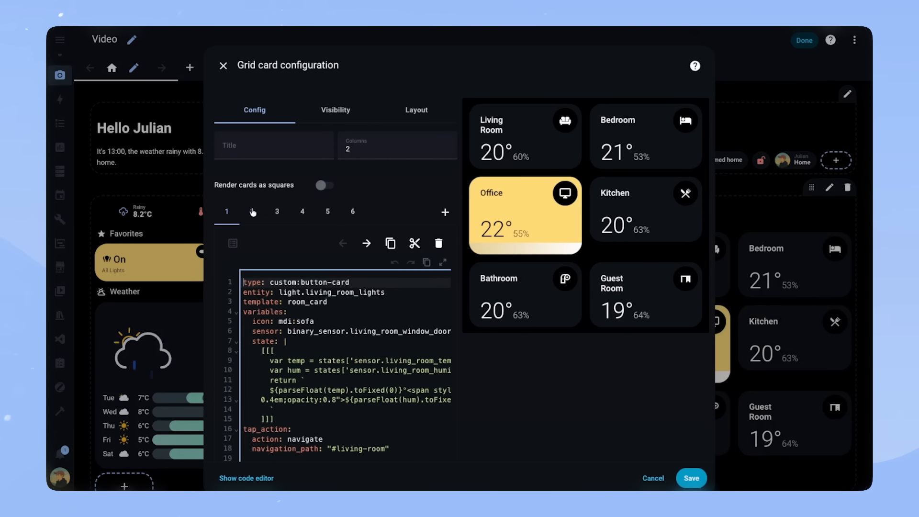
left_click(253, 212)
scroll(364, 392, "down", 1)
left_click(355, 416)
left_click(692, 478)
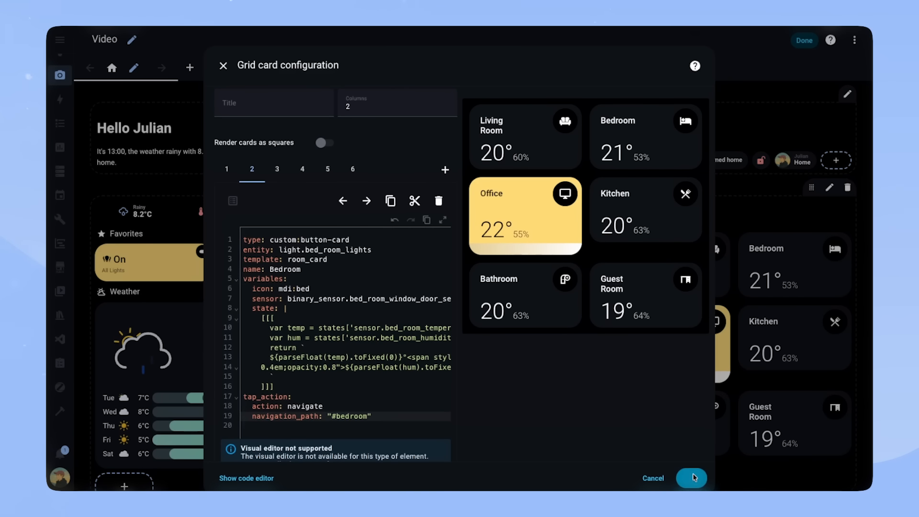
- Leave edit mode, open the Bedroom pop-up to check its climate and light cards, and close it
left_click(805, 41)
left_click(785, 191)
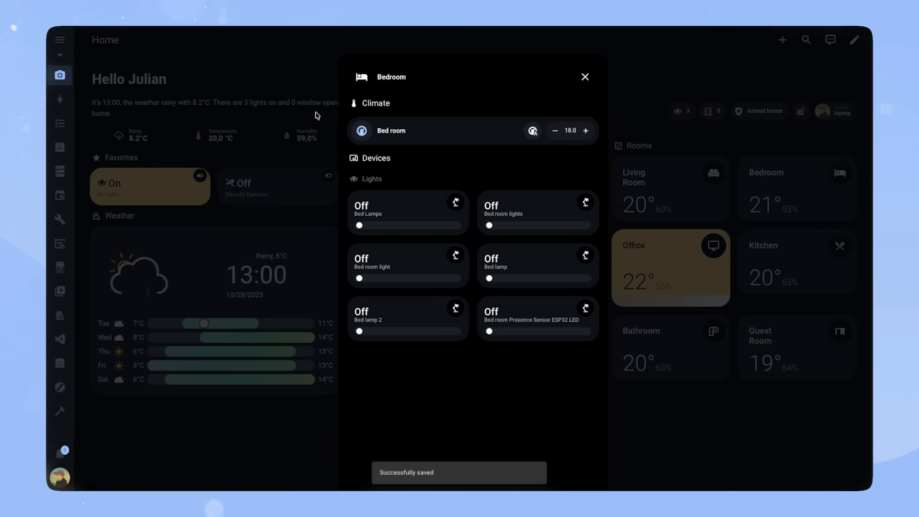
left_click(583, 77)
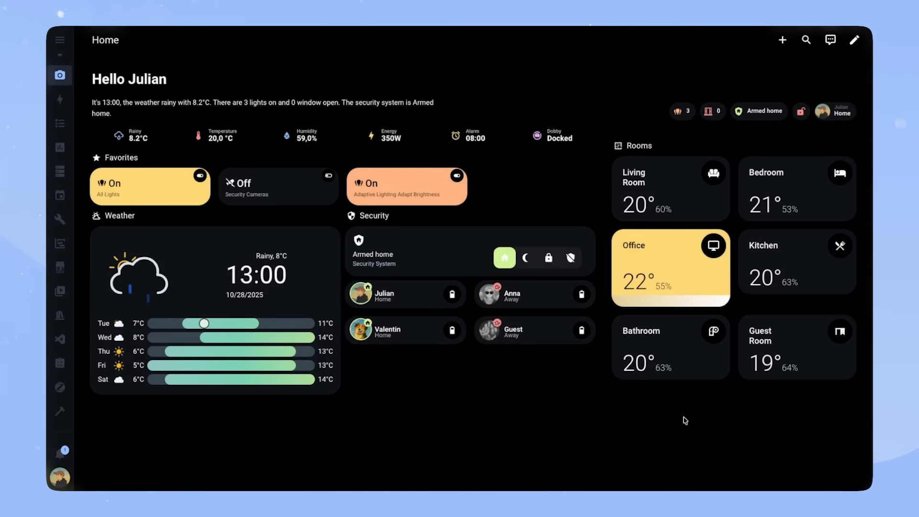
- Enter edit mode and add a new section to the dashboard
left_click(856, 40)
scroll(573, 253, "down", 4)
left_click(473, 372)
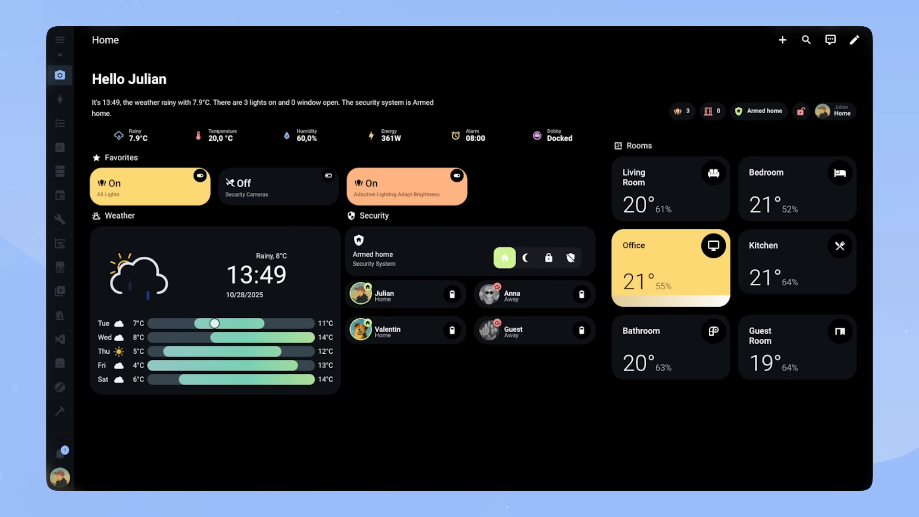
- Add a Navbar card to the Rooms section in edit mode
left_click(855, 40)
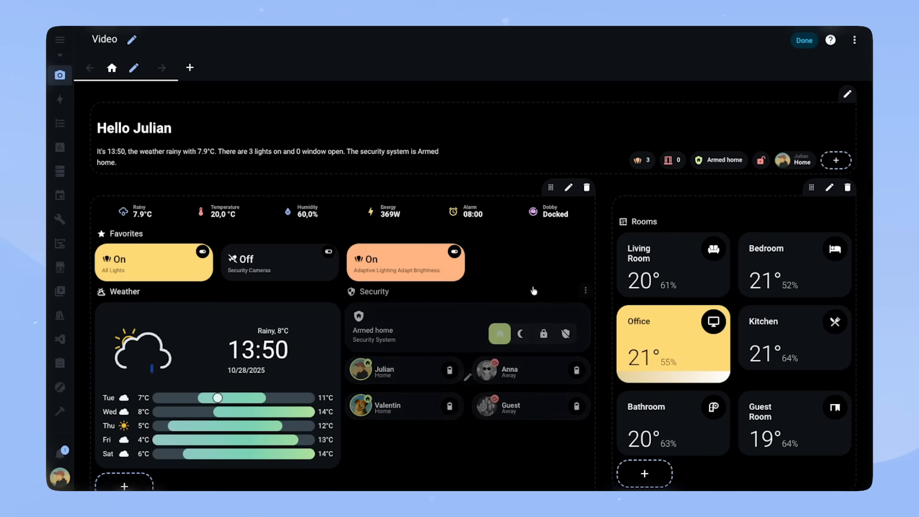
scroll(695, 412, "down", 3)
left_click(645, 407)
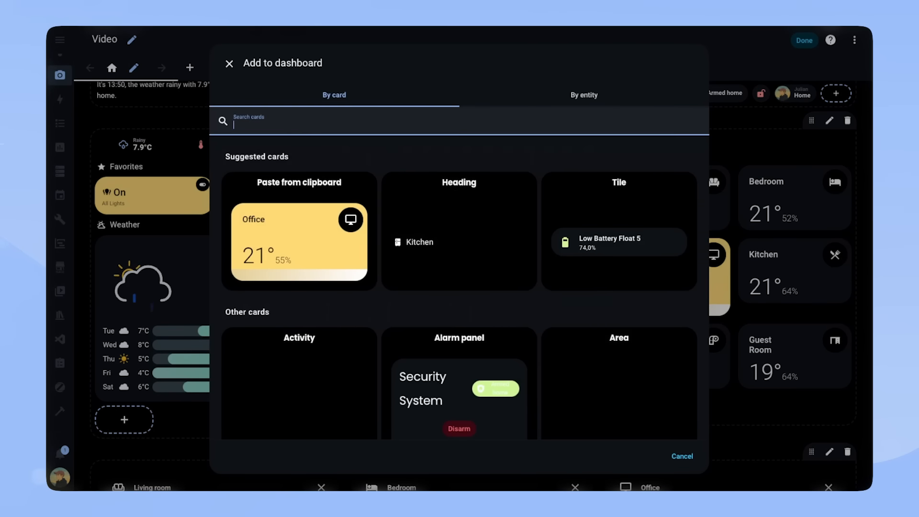
type("navbar")
left_click(307, 187)
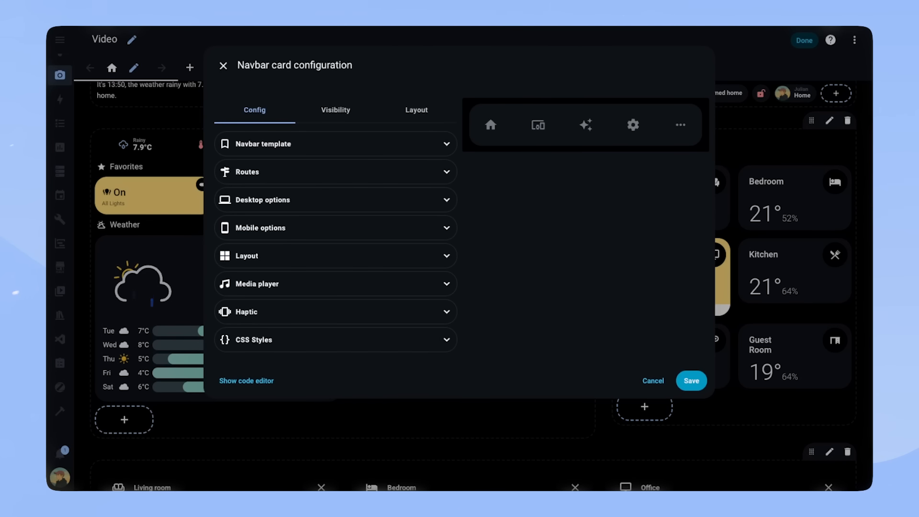
- Replace the Navbar card's YAML with the copied configuration for Home, Rooms, Music and profile entries, save it and leave edit mode
left_click(249, 380)
left_click(325, 334)
key("ctrl+a")
key("ctrl+v")
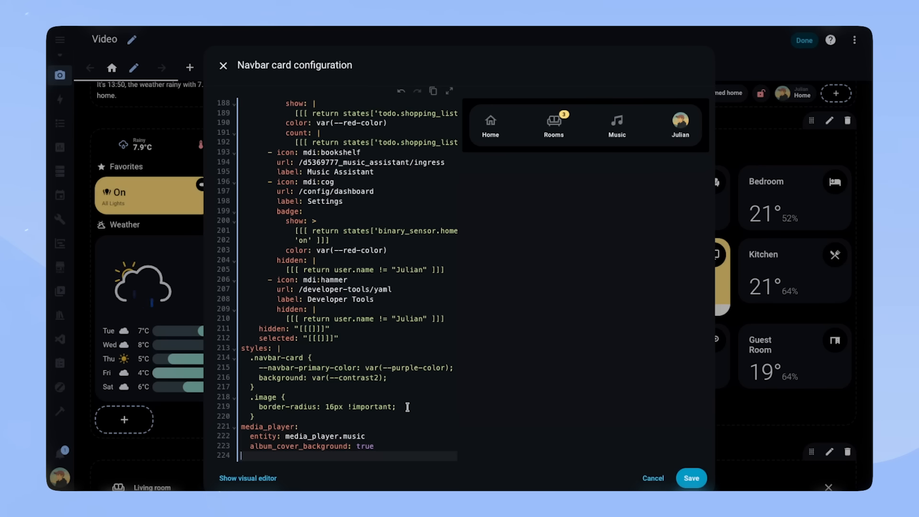
scroll(407, 407, "up", 5)
left_click(690, 477)
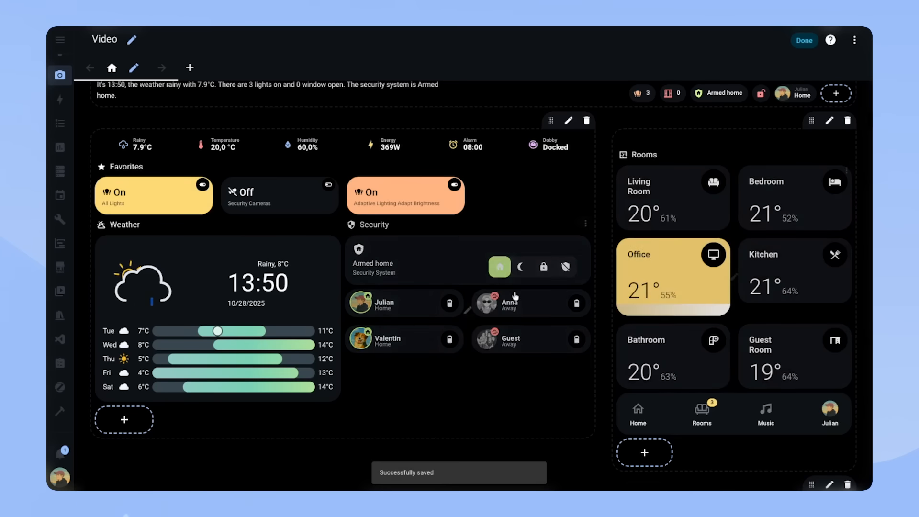
left_click(804, 41)
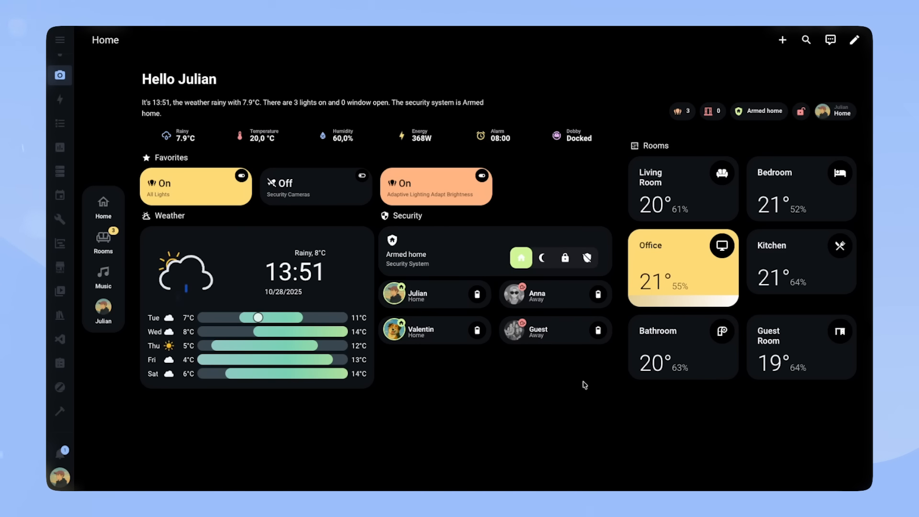
- Give the header's Markdown card a Screen visibility condition for Tablet, Desktop and Wide, save it and leave edit mode
left_click(855, 41)
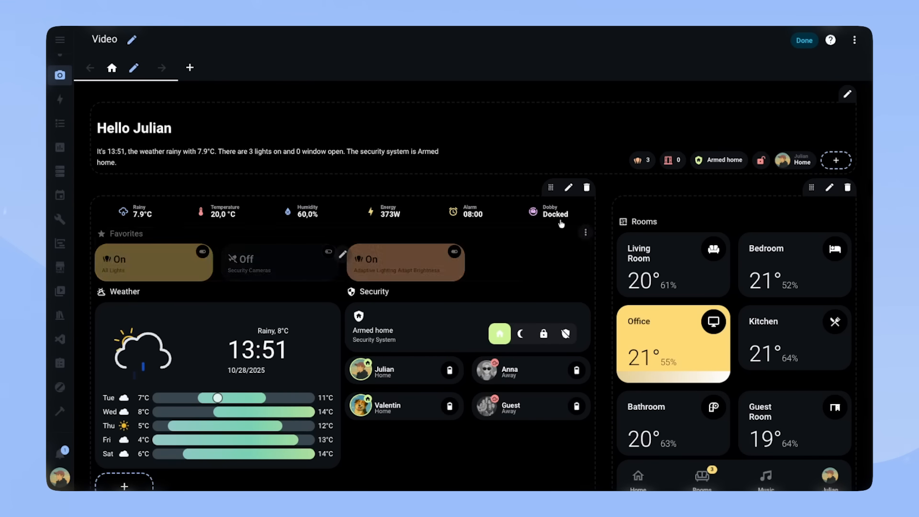
left_click(270, 143)
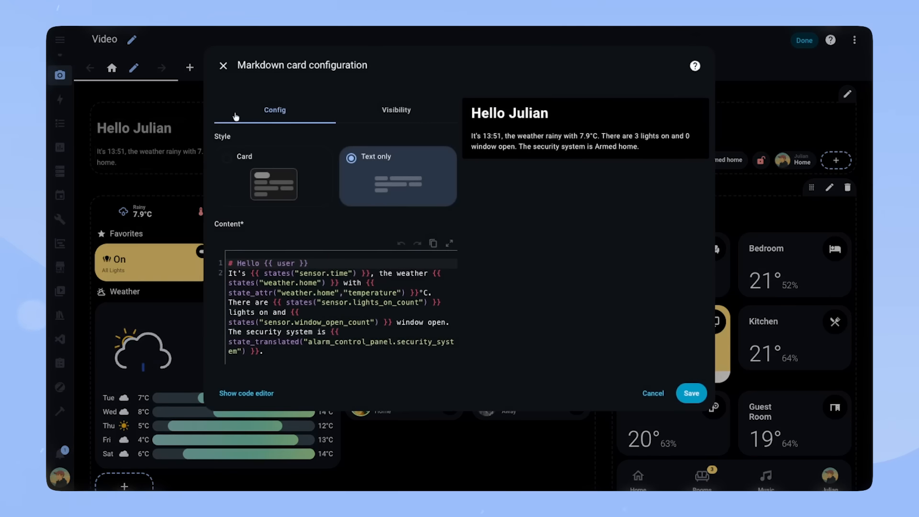
left_click(407, 111)
left_click(262, 173)
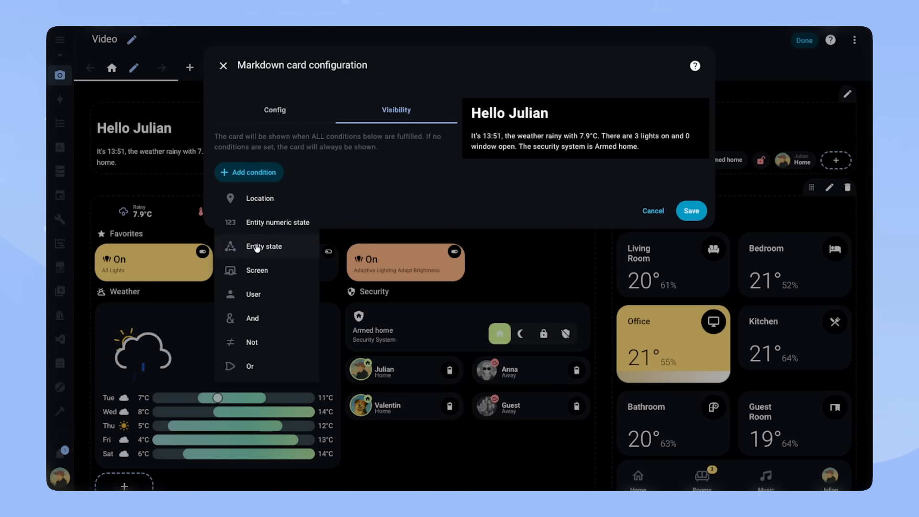
left_click(264, 269)
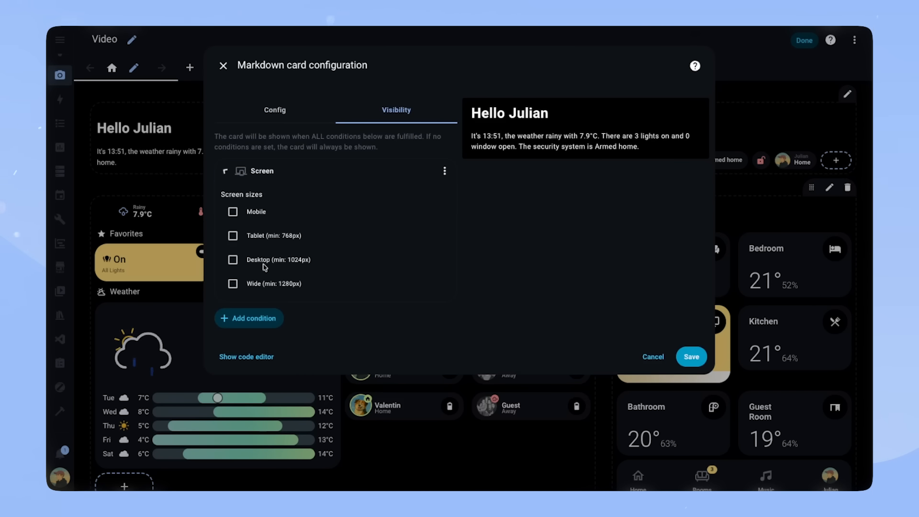
left_click(230, 236)
left_click(232, 260)
left_click(234, 285)
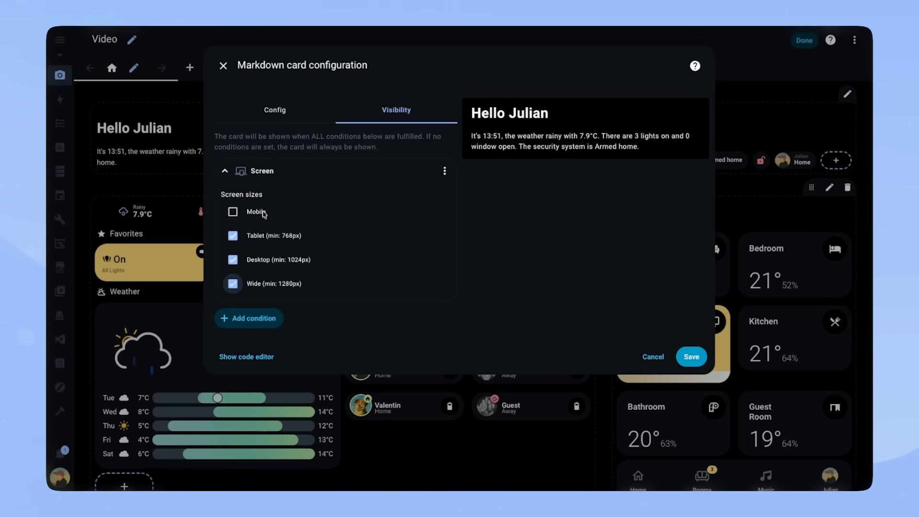
left_click(693, 356)
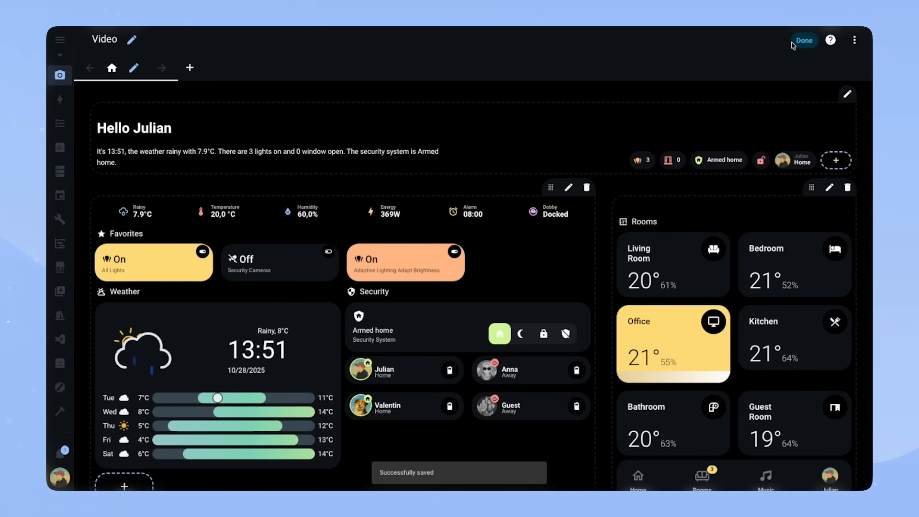
left_click(803, 40)
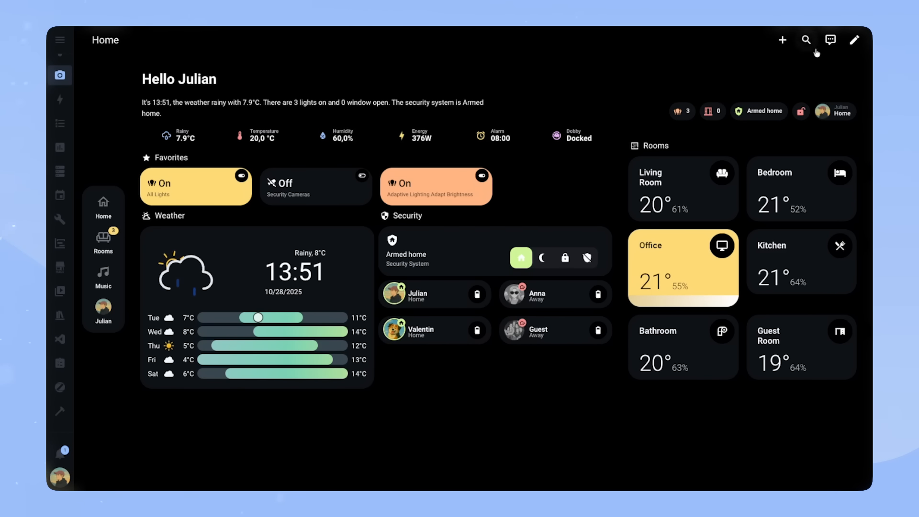
- Add a Screen visibility condition to the header's person badge alongside its User condition, save it and leave edit mode
left_click(855, 40)
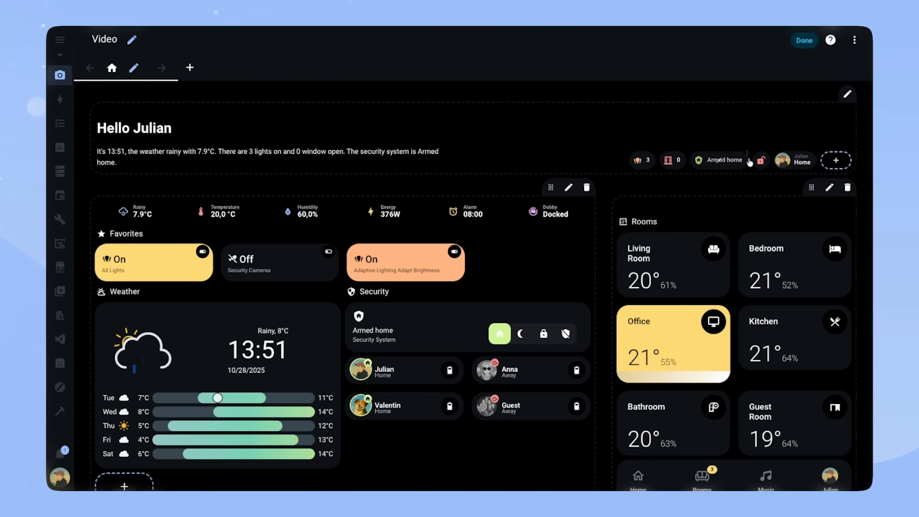
left_click(793, 160)
left_click(394, 114)
left_click(225, 174)
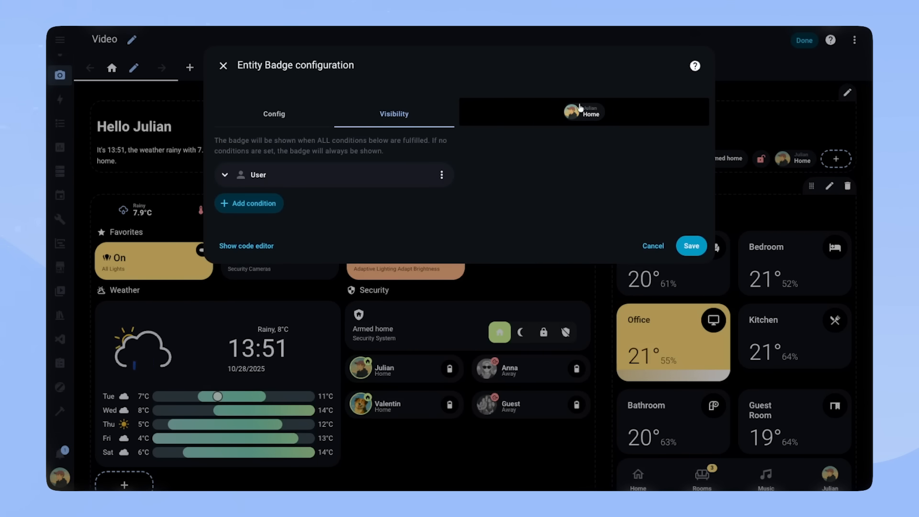
left_click(254, 203)
left_click(266, 299)
left_click(692, 396)
left_click(805, 40)
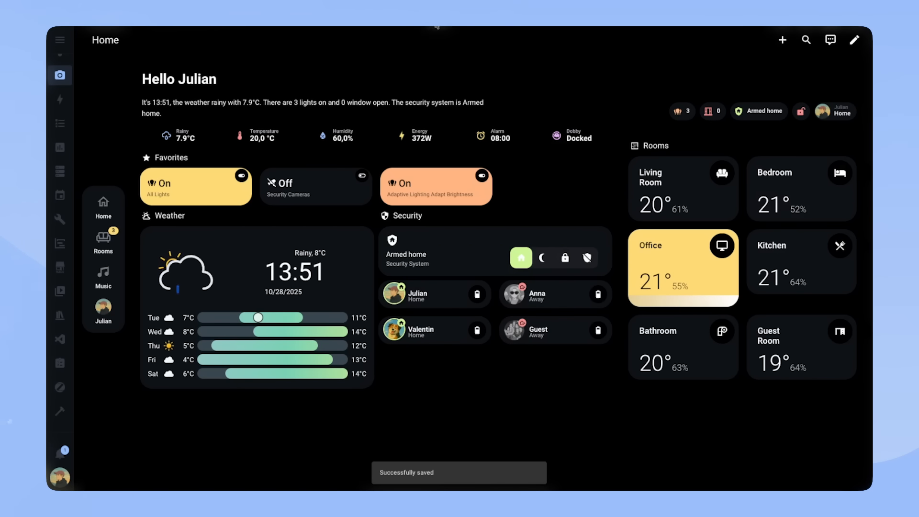
- Restrict the section with Favorites, Weather and Security to Tablet, Desktop and Wide screens, save it and leave edit mode
left_click(855, 40)
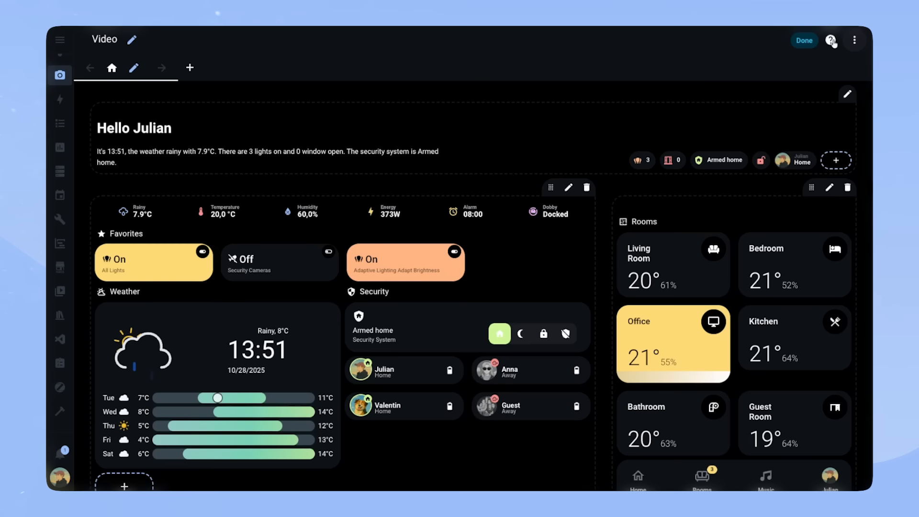
scroll(431, 192, "down", 1)
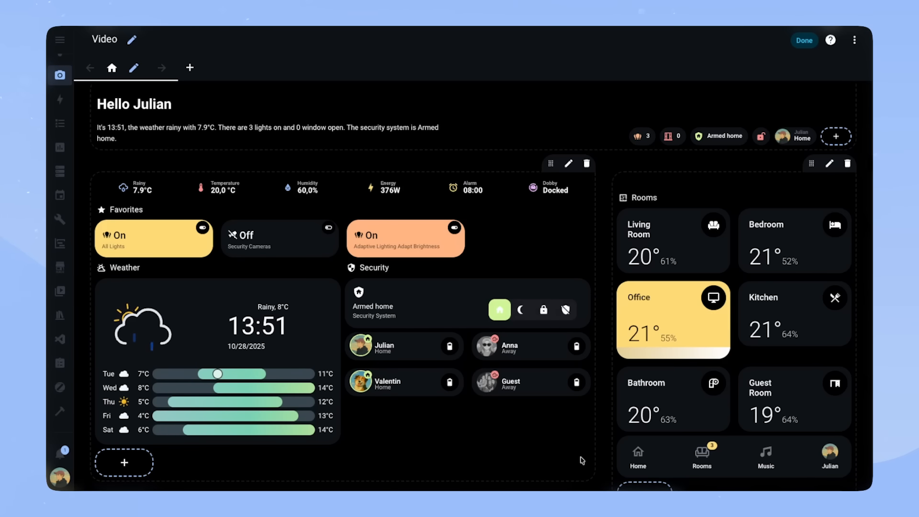
left_click(569, 163)
left_click(486, 97)
left_click(351, 160)
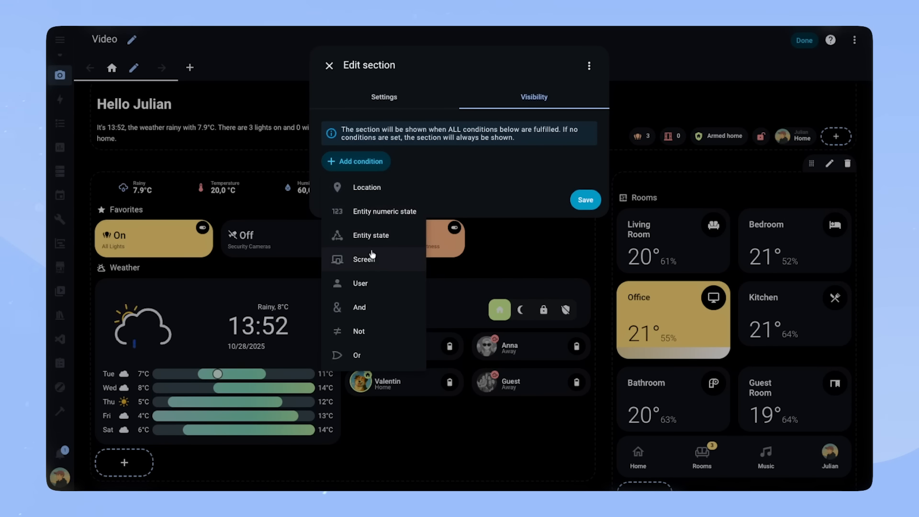
left_click(369, 259)
left_click(339, 228)
left_click(340, 252)
left_click(340, 276)
left_click(585, 349)
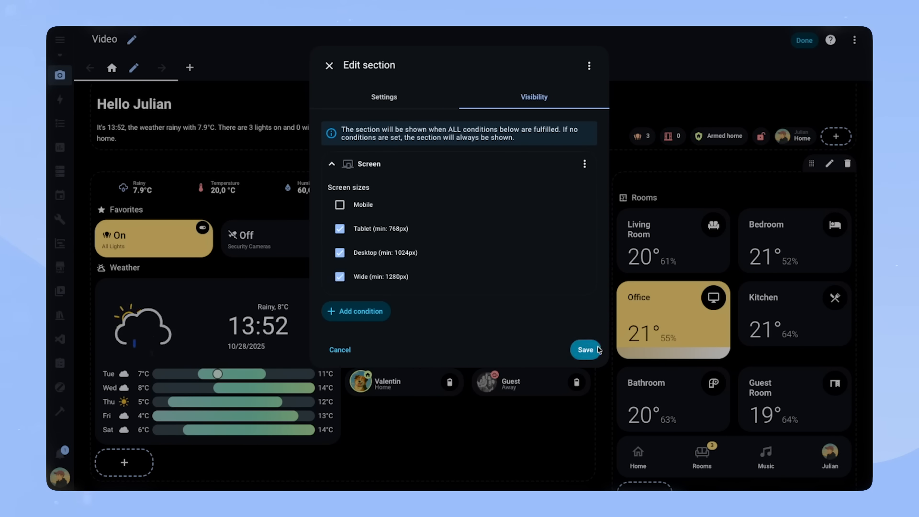
left_click(801, 43)
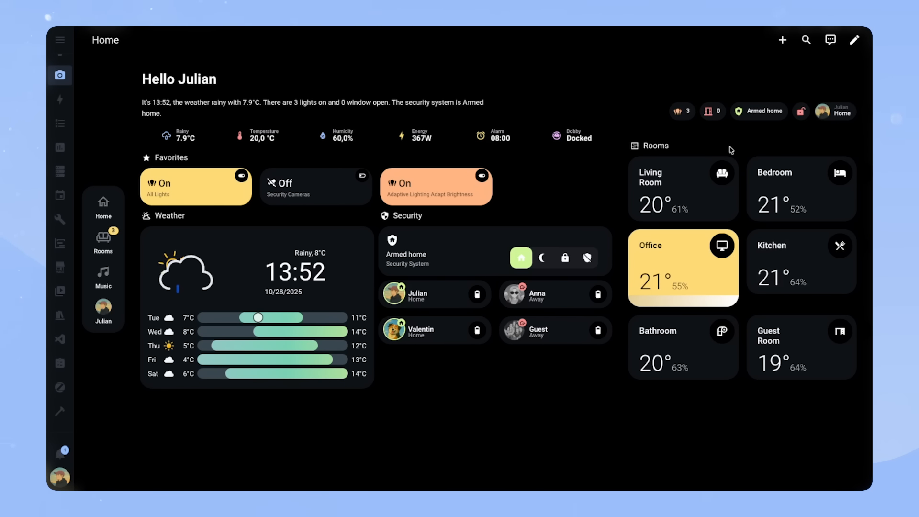
- Reenter edit mode and move the empty new section from below the pop-ups to just before the Rooms section
left_click(855, 41)
scroll(585, 359, "down", 6)
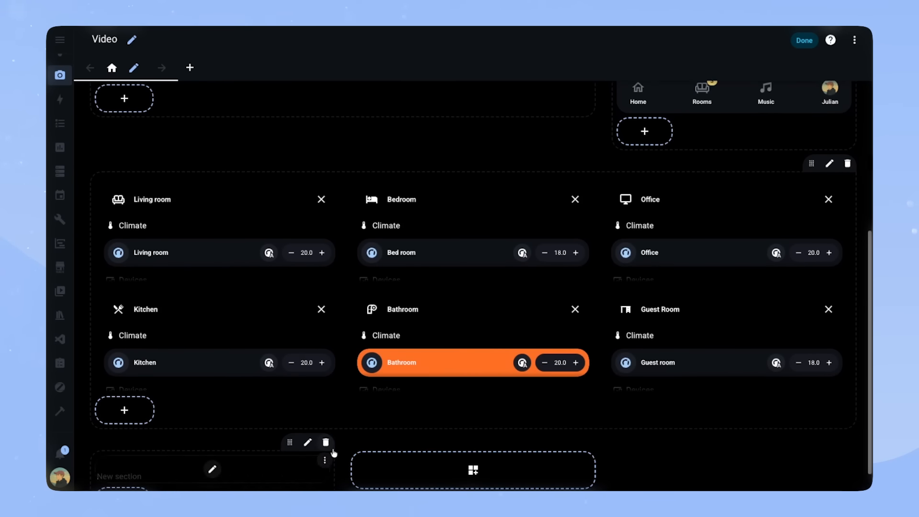
left_click_drag(290, 442, 756, 189)
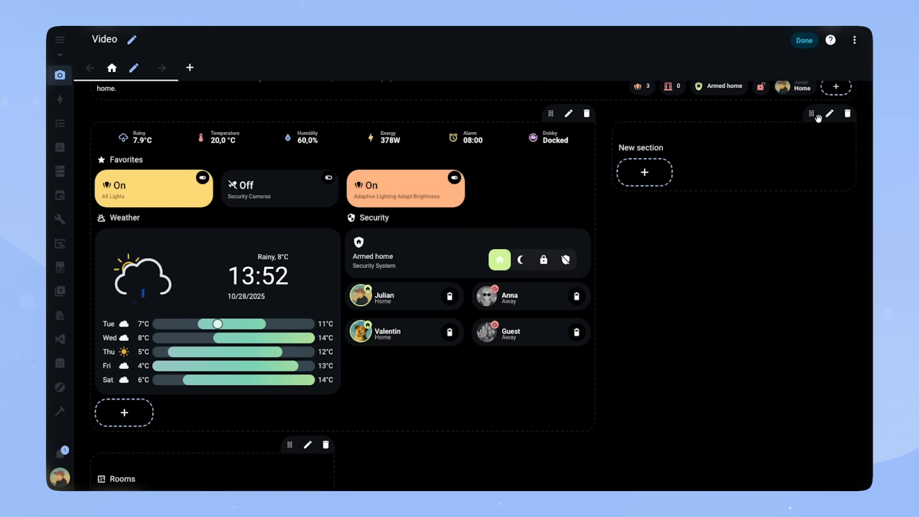
- Give the new section a Screen visibility condition for Mobile only and save it
left_click(830, 113)
left_click(535, 97)
left_click(364, 161)
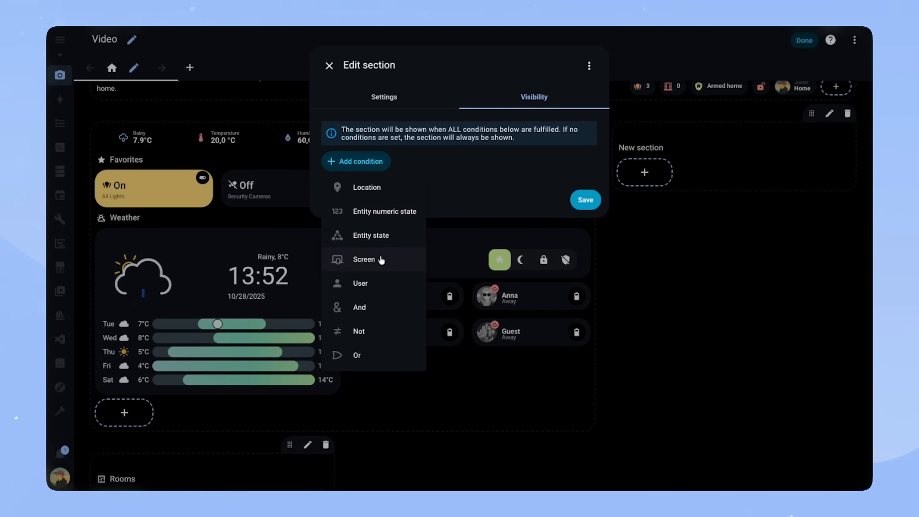
left_click(373, 260)
left_click(338, 205)
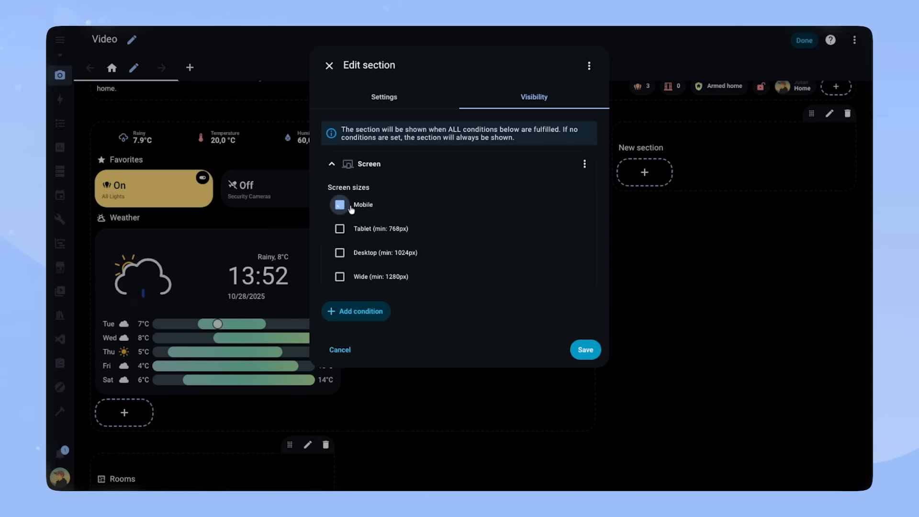
left_click(585, 349)
- Delete the new section's heading card and add a custom Button-Card in its place
left_click(846, 132)
left_click(814, 252)
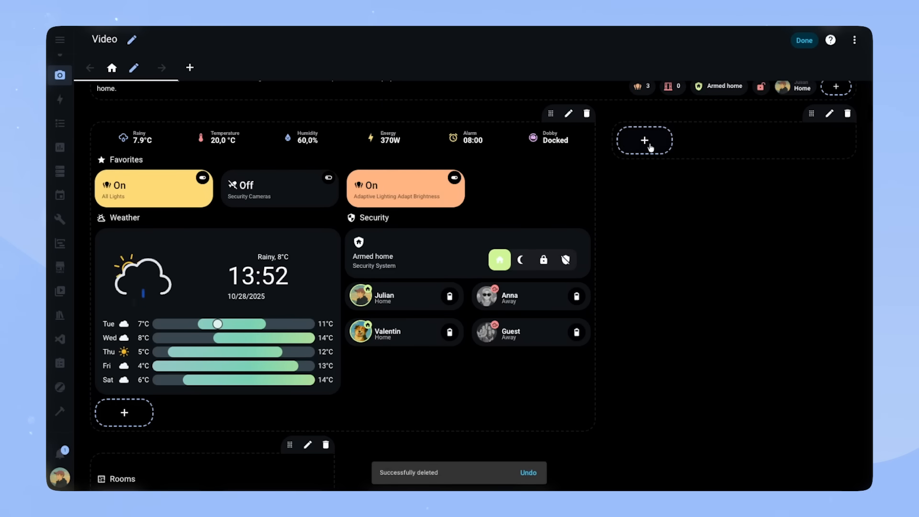
left_click(645, 140)
type("button")
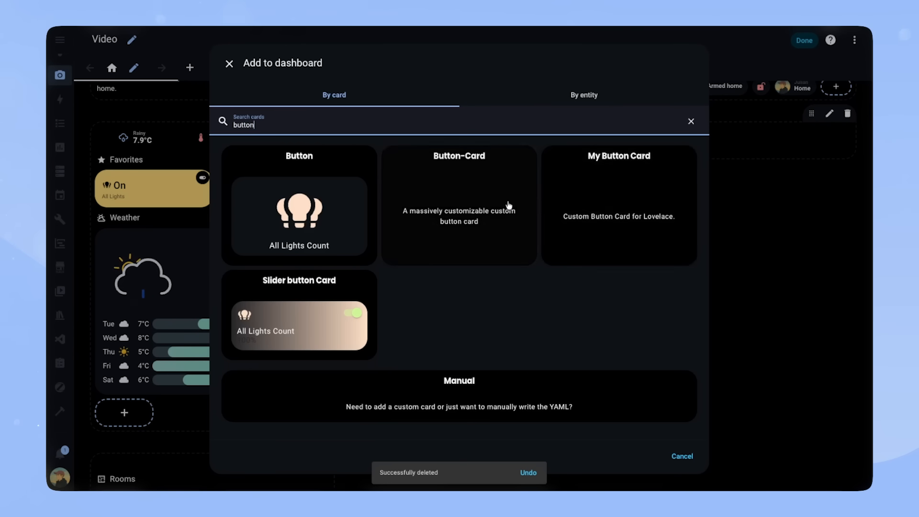
left_click(509, 205)
left_click_drag(381, 134, 269, 135)
type("person.ju")
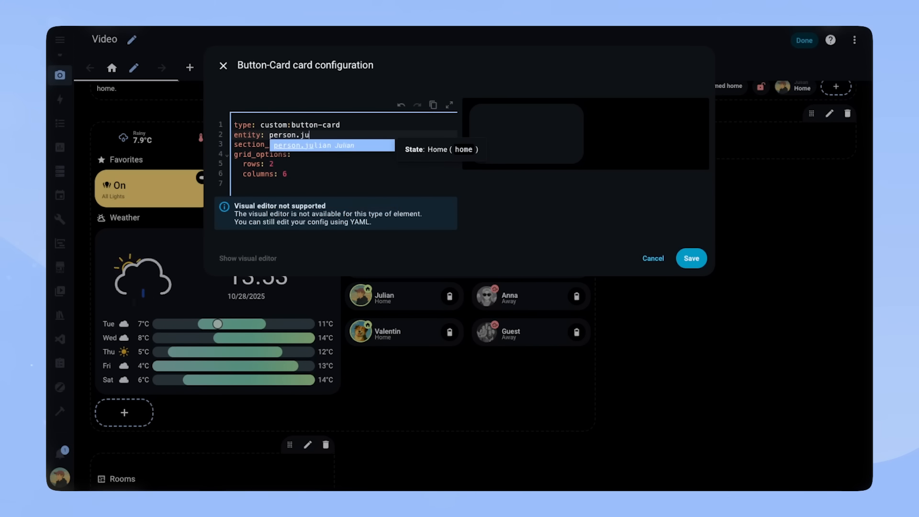
key("Return")
key("Return")
type("template:")
- Replace the Button-Card's whole YAML with the copied greeting card configuration labelled Welcome Home
key("ctrl+a")
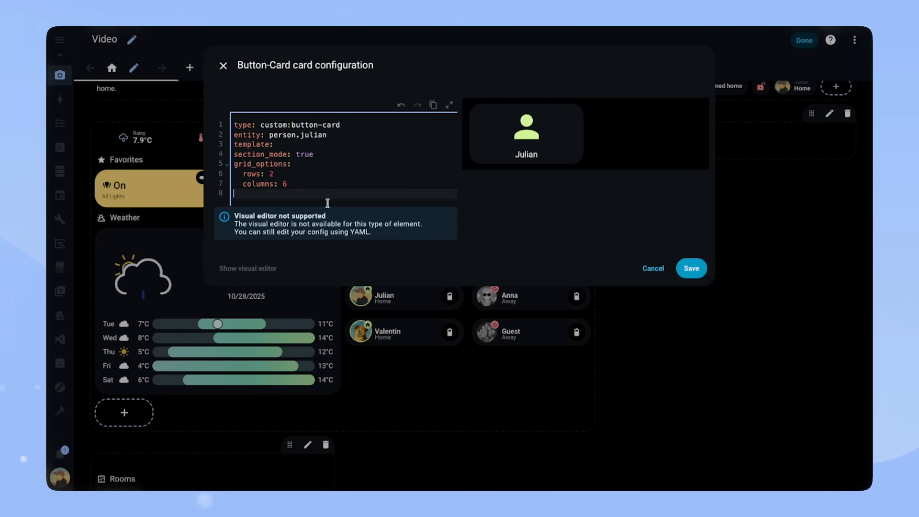
key("ctrl+v")
scroll(421, 257, "up", 20)
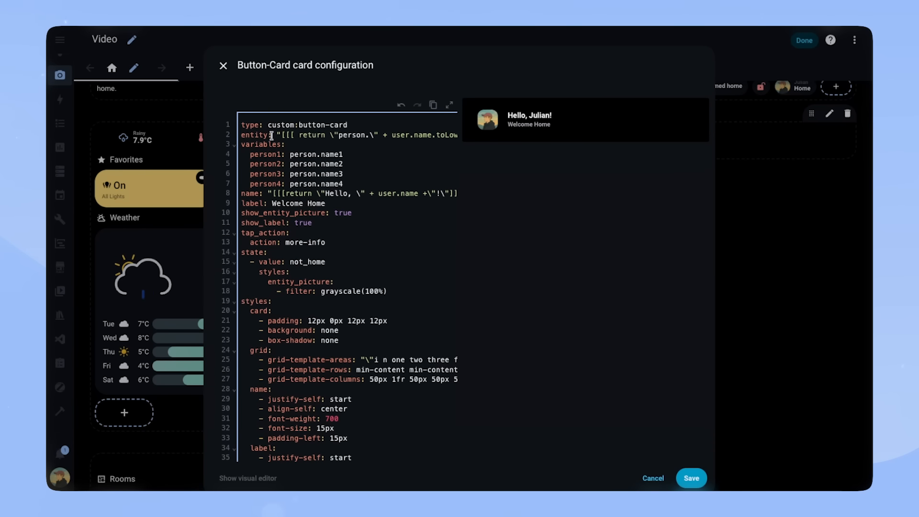
- Assign the household's person entities, including person.dog and person.guest, to the variables person1 to person4 and save the greeting card
double_click(340, 154)
type("anna")
double_click(336, 164)
type("dog")
left_click(333, 174)
double_click(333, 173)
type("dog_simone")
key("Return")
double_click(334, 184)
type("gues")
key("Return")
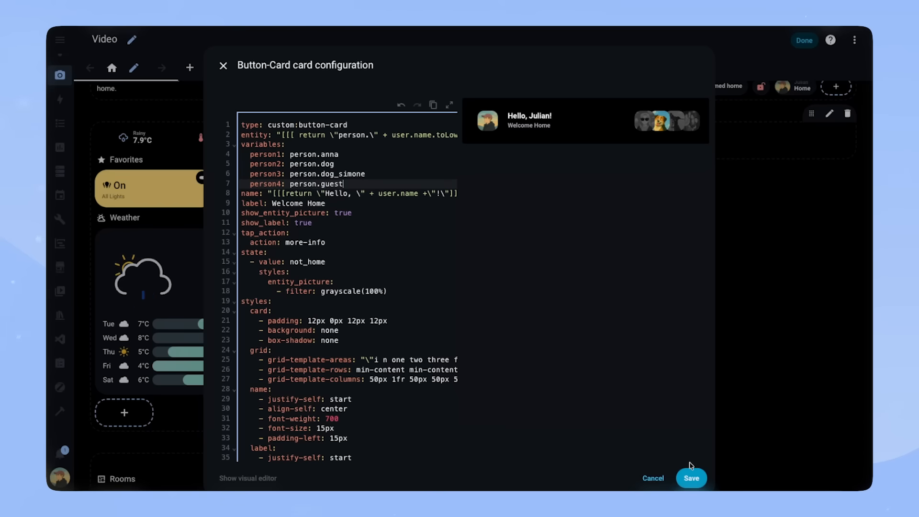
left_click(692, 478)
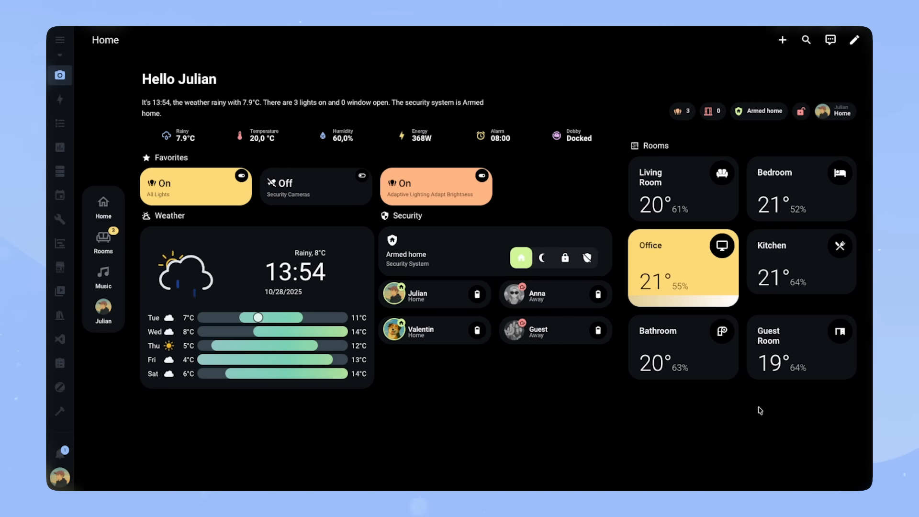
- Reopen the dashboard for editing, copy the Favorites stack, and paste it below the greeting card in the mobile section
left_click(855, 40)
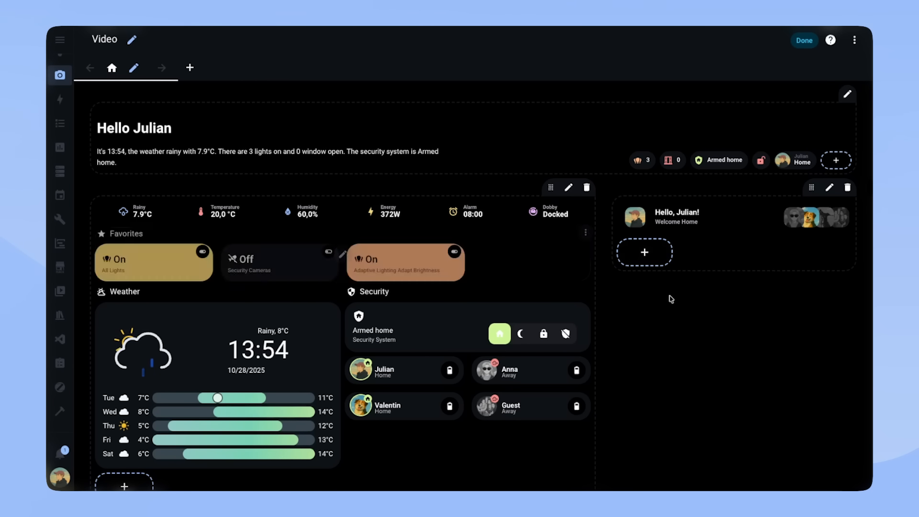
left_click(585, 232)
left_click(550, 303)
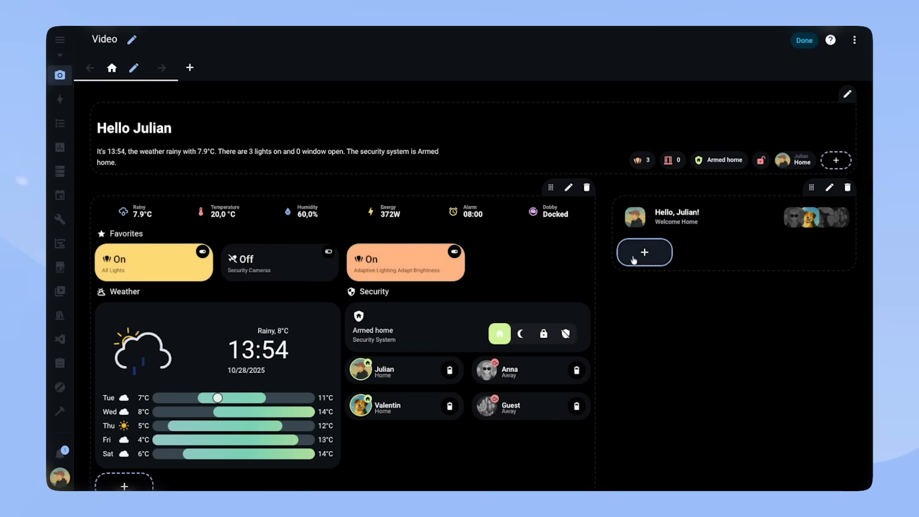
left_click(632, 257)
left_click(472, 215)
- Set the pasted Favorites grid to 2 columns without its Adaptive Lighting Adapt Brightness card, save it, and finish editing
left_click(252, 173)
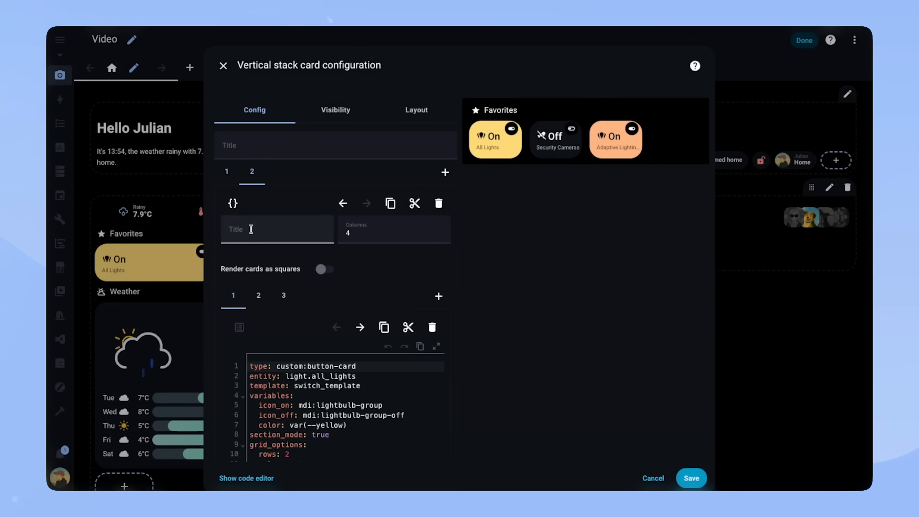
left_click(439, 235)
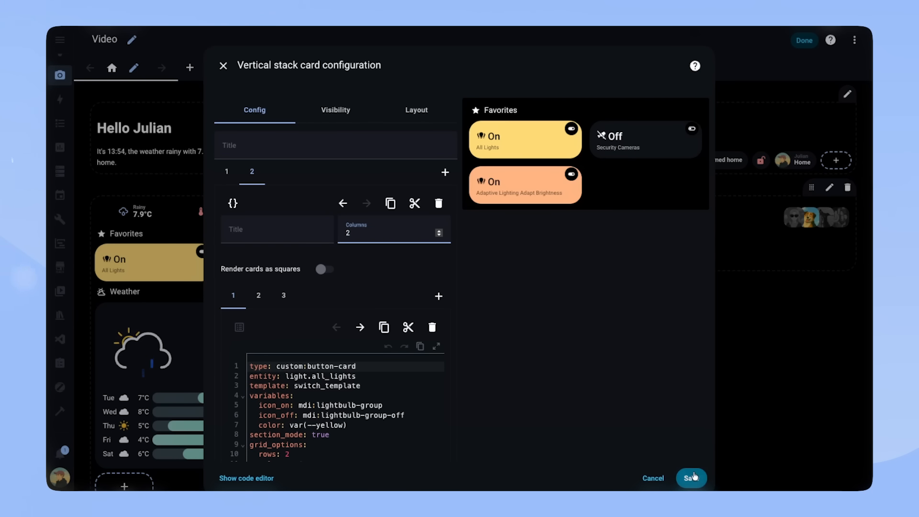
left_click(286, 295)
left_click(432, 327)
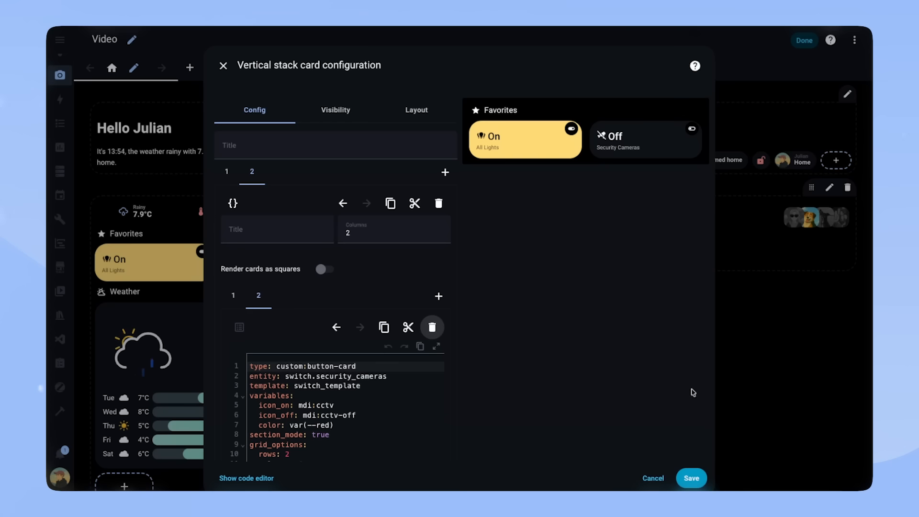
left_click(692, 477)
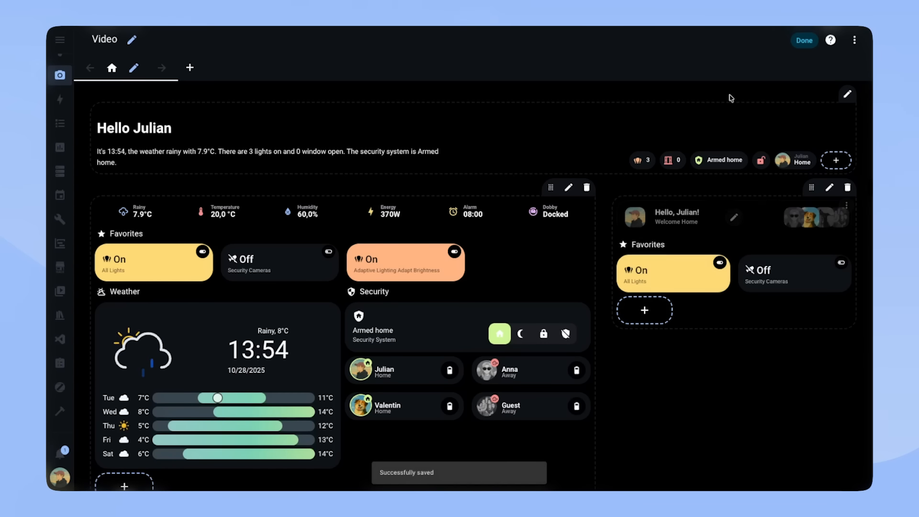
left_click(804, 40)
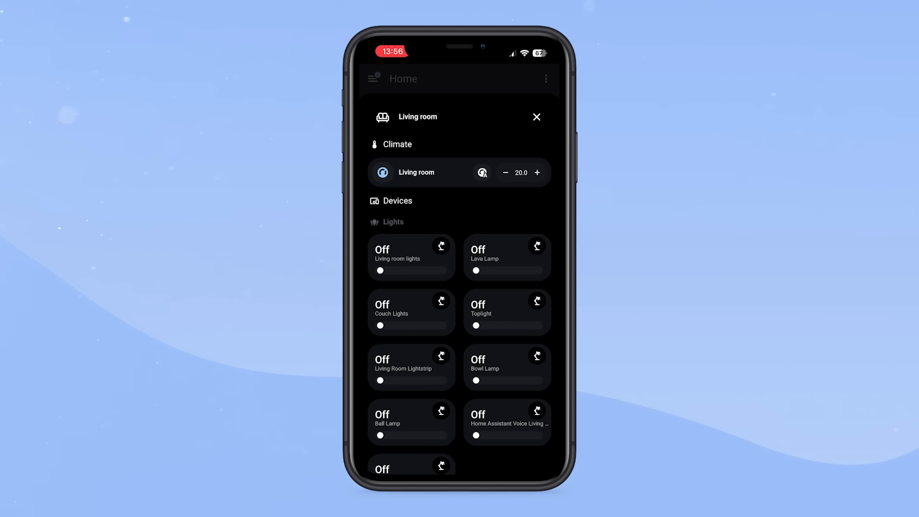
- Examine the light cards in the Living room pop-up on the phone
scroll(460, 297, "down", 3)
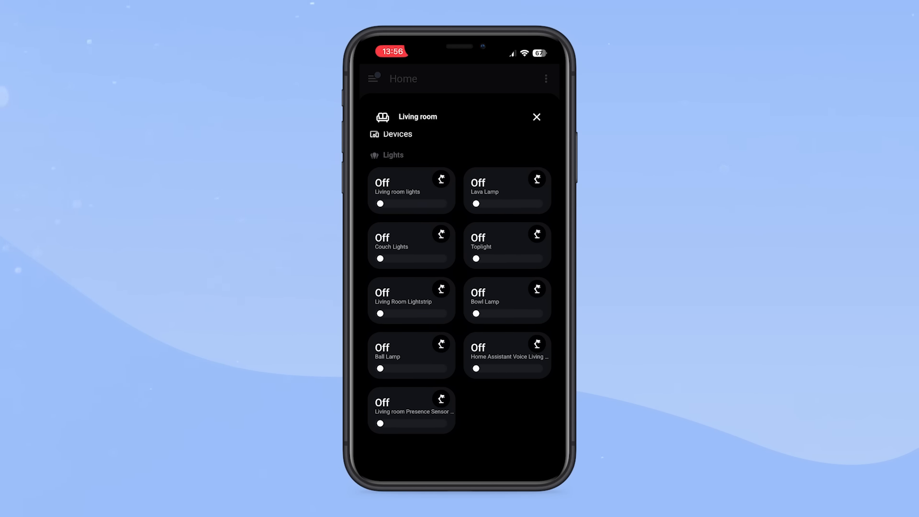